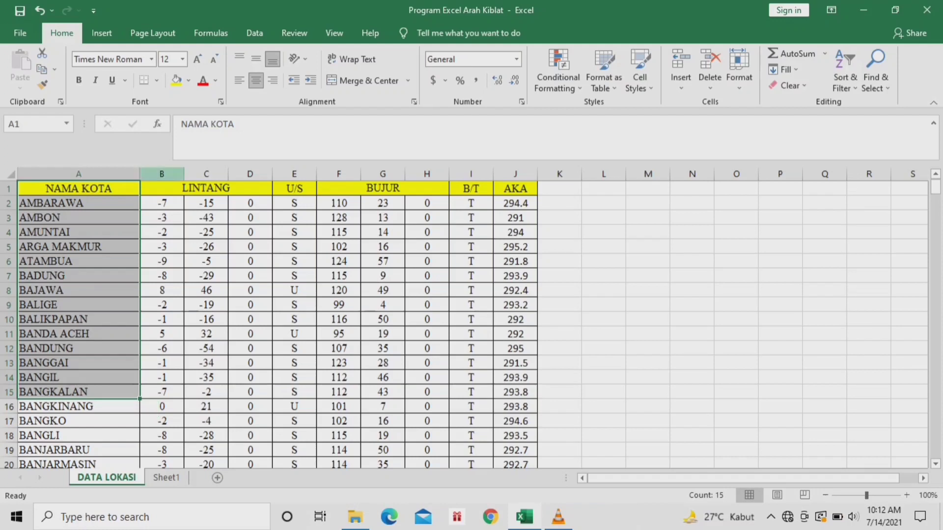
Step: Examine the LINTANG degree, minute and second columns and the U/S values, comparing the AMBARAWA and BAJAWA rows
{"action": "left_click", "coordinate": [206, 188]}
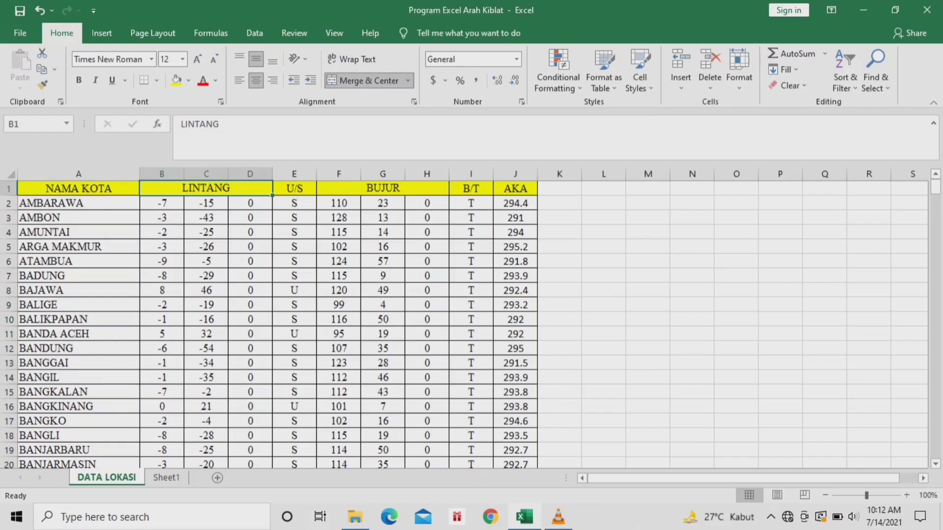
{"action": "left_click_drag", "start_coordinate": [162, 203], "coordinate": [162, 363]}
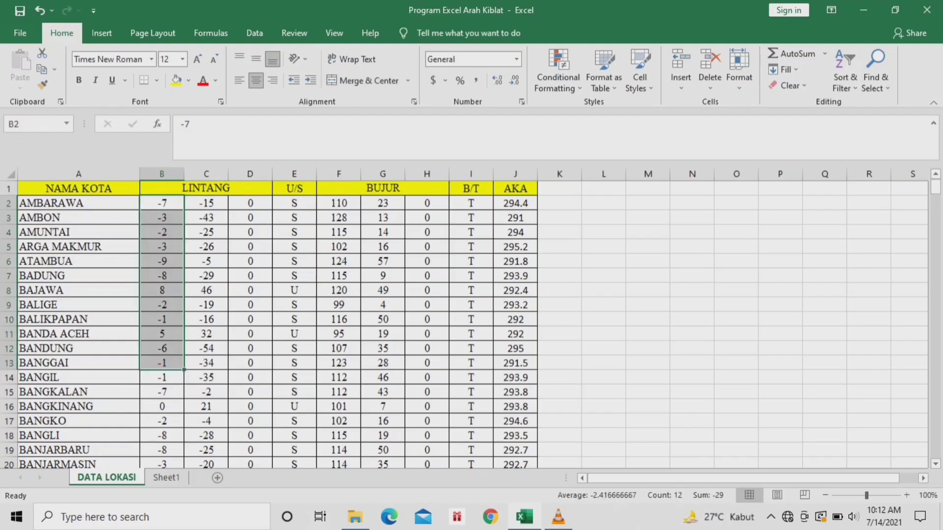
{"action": "left_click_drag", "start_coordinate": [206, 203], "coordinate": [206, 348]}
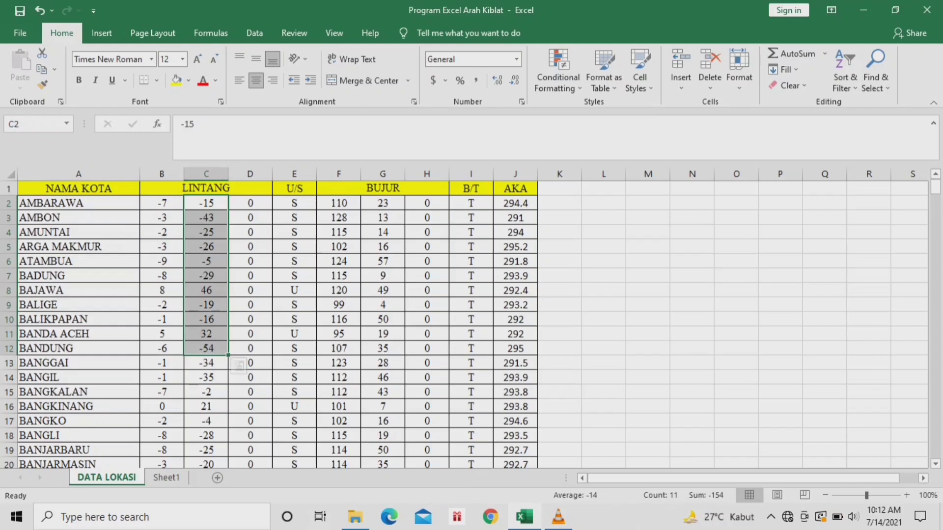
{"action": "left_click_drag", "start_coordinate": [250, 203], "coordinate": [250, 348]}
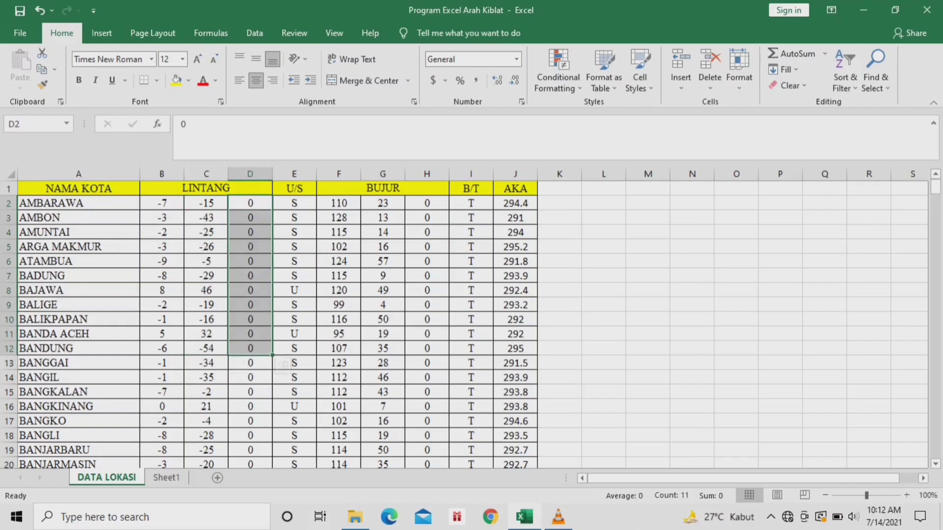
{"action": "left_click_drag", "start_coordinate": [163, 203], "coordinate": [294, 202]}
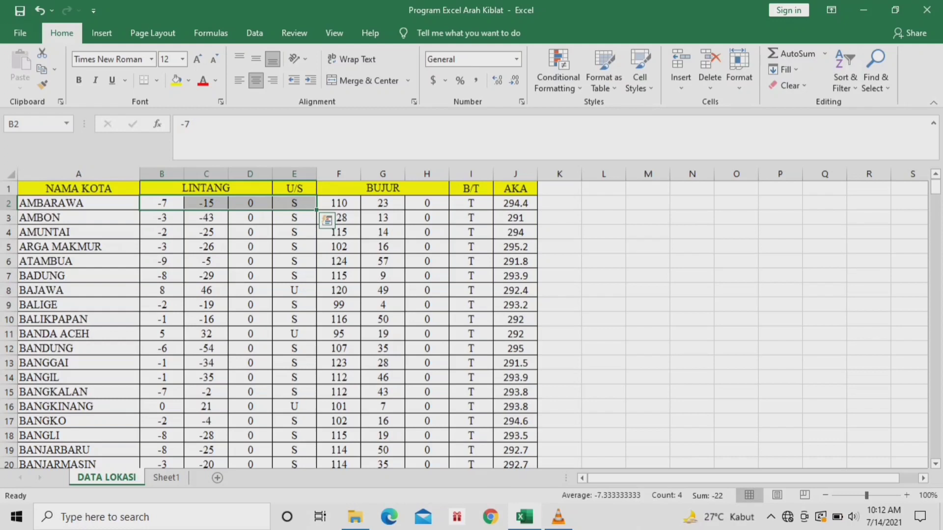
{"action": "left_click_drag", "start_coordinate": [162, 290], "coordinate": [294, 290]}
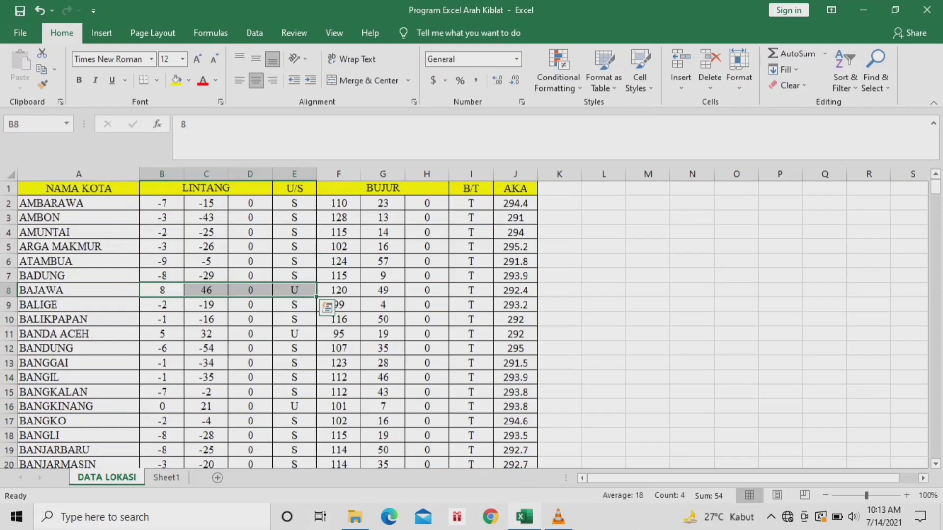
Step: Examine the BUJUR degree, minute and second columns, the B/T column and the AKA column of the city table
{"action": "left_click", "coordinate": [383, 188]}
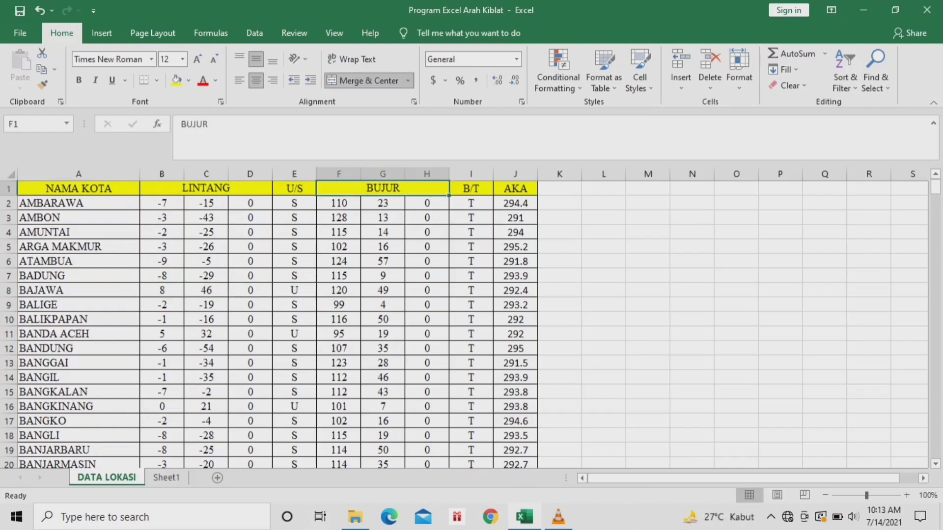
{"action": "left_click_drag", "start_coordinate": [339, 203], "coordinate": [339, 377]}
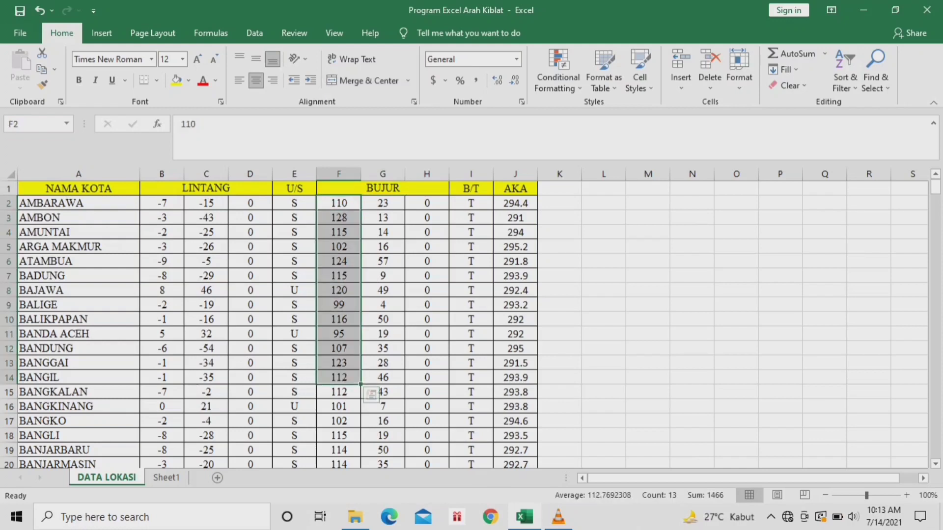
{"action": "left_click_drag", "start_coordinate": [383, 203], "coordinate": [382, 392]}
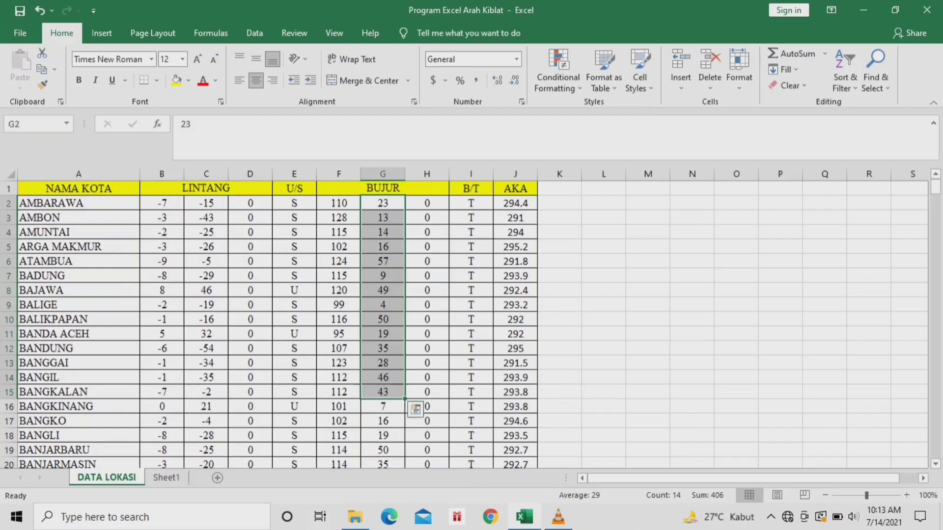
{"action": "left_click_drag", "start_coordinate": [427, 203], "coordinate": [427, 392]}
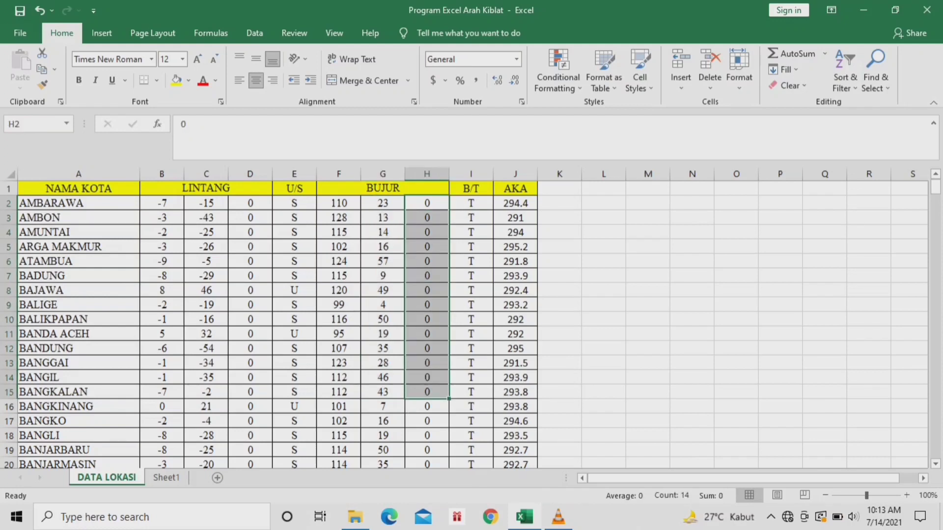
{"action": "left_click", "coordinate": [470, 189]}
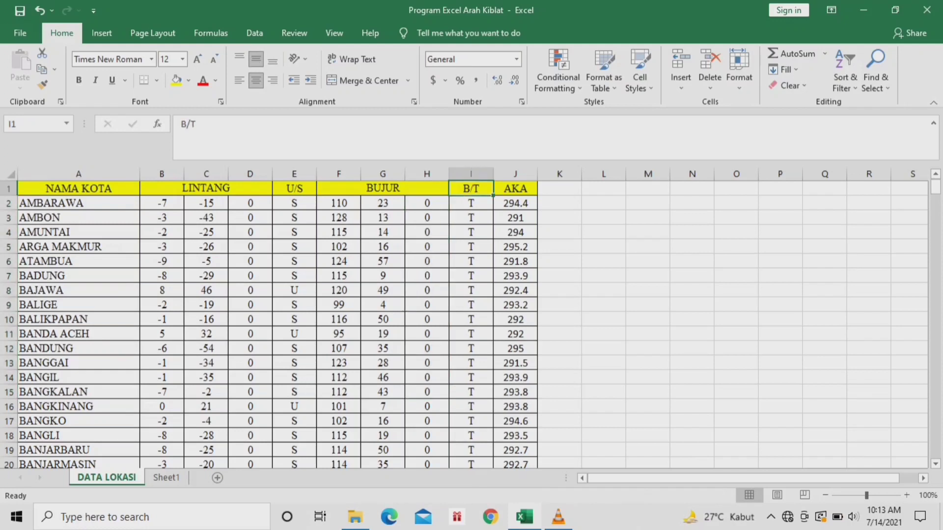
{"action": "left_click_drag", "start_coordinate": [470, 203], "coordinate": [470, 435]}
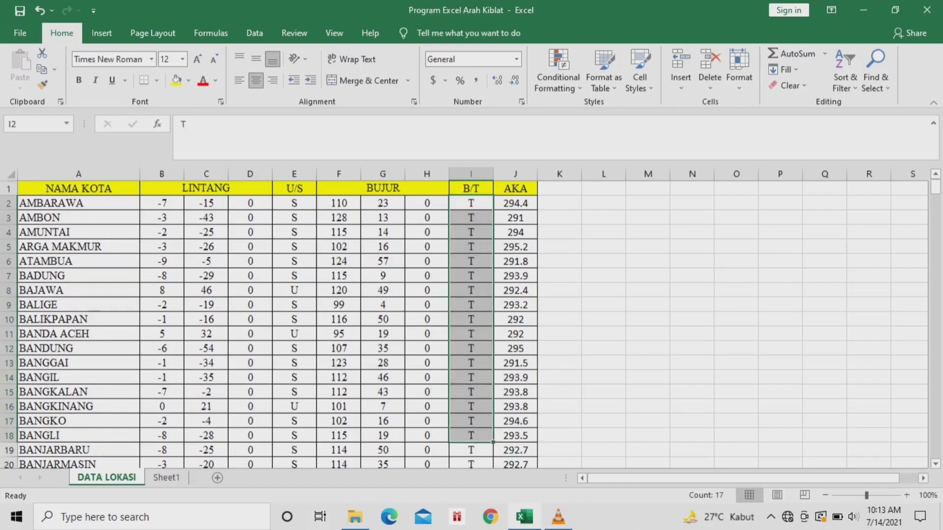
{"action": "left_click", "coordinate": [515, 188]}
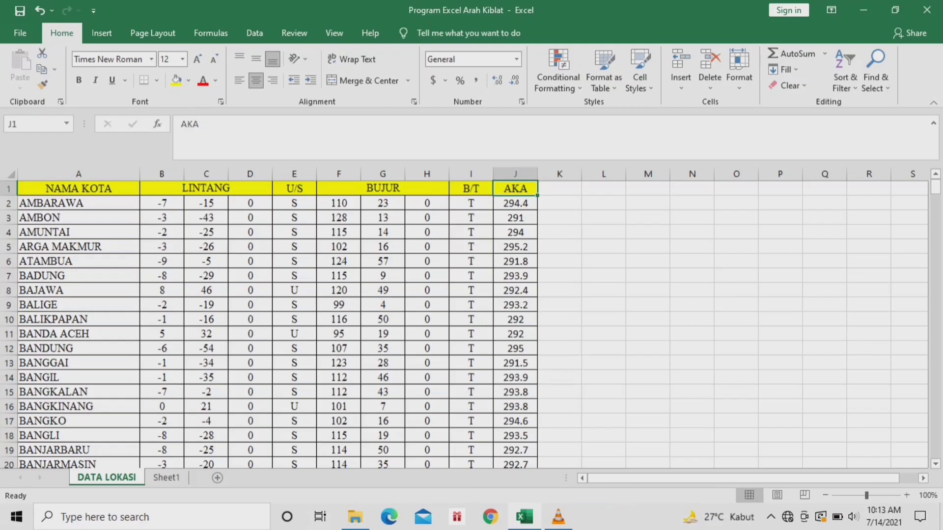
{"action": "left_click_drag", "start_coordinate": [515, 203], "coordinate": [515, 435]}
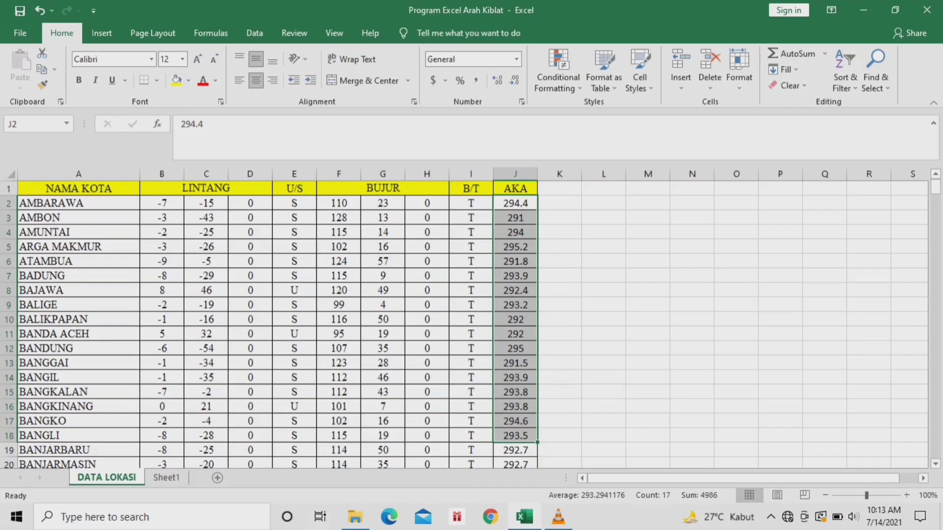
{"action": "left_click", "coordinate": [559, 188]}
Step: Rename the worksheet Sheet1 as HISAB ARAH KIBLAT
{"action": "key", "text": "ctrl+Page_Down"}
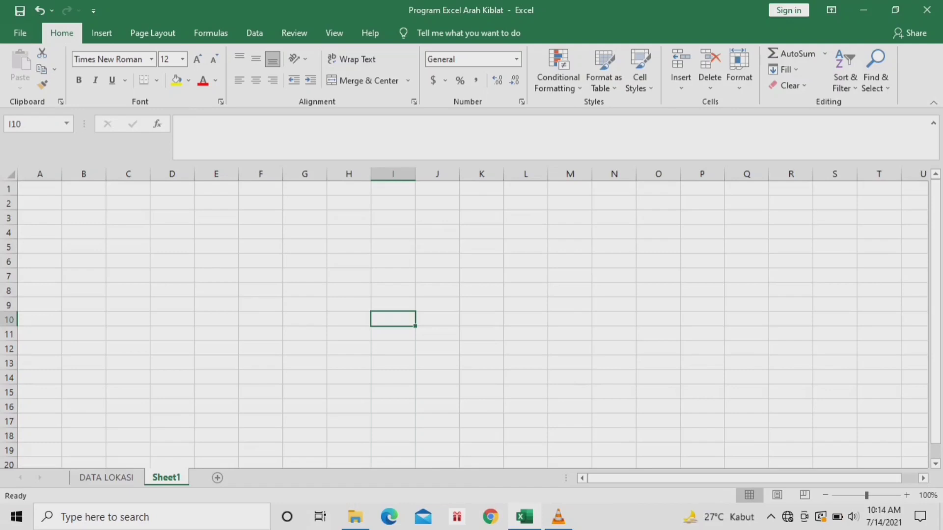
{"action": "right_click", "coordinate": [171, 478]}
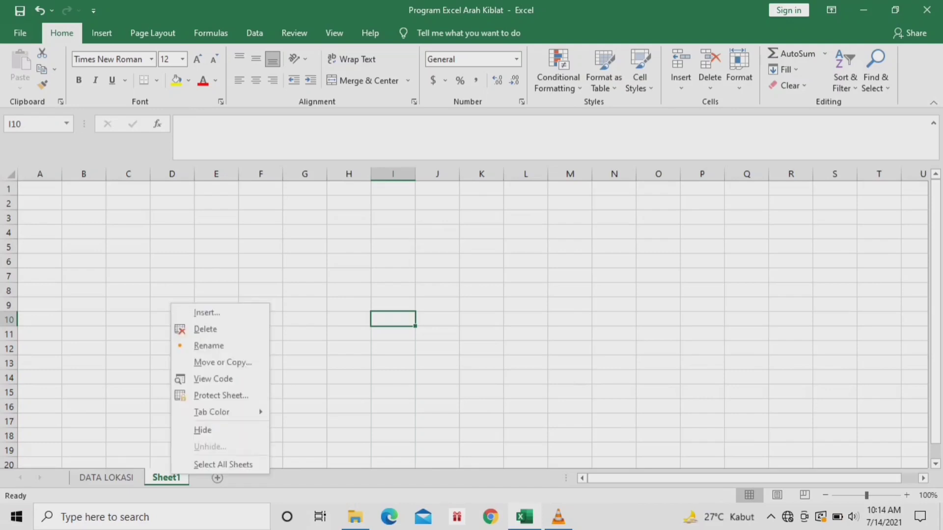
{"action": "key", "text": "Return"}
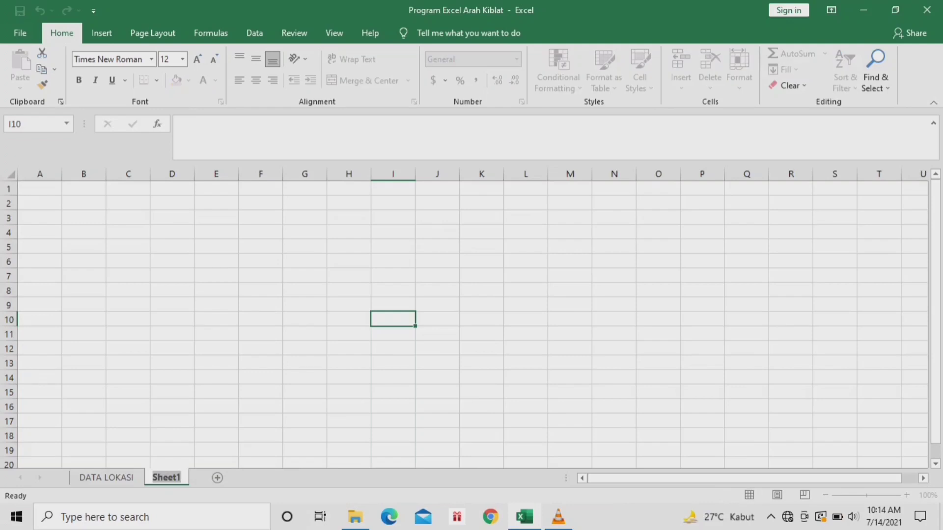
{"action": "type", "text": "HISAB ARAH KIBLAT"}
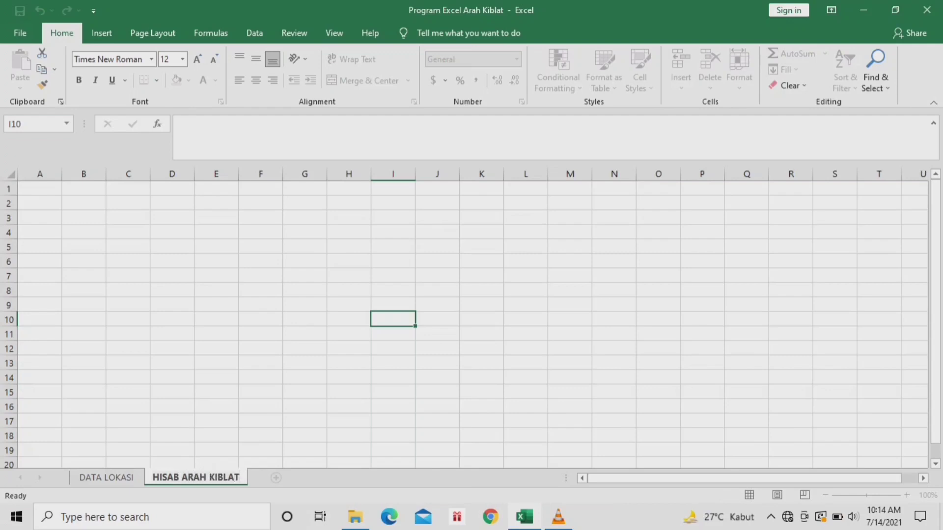
{"action": "key", "text": "Return"}
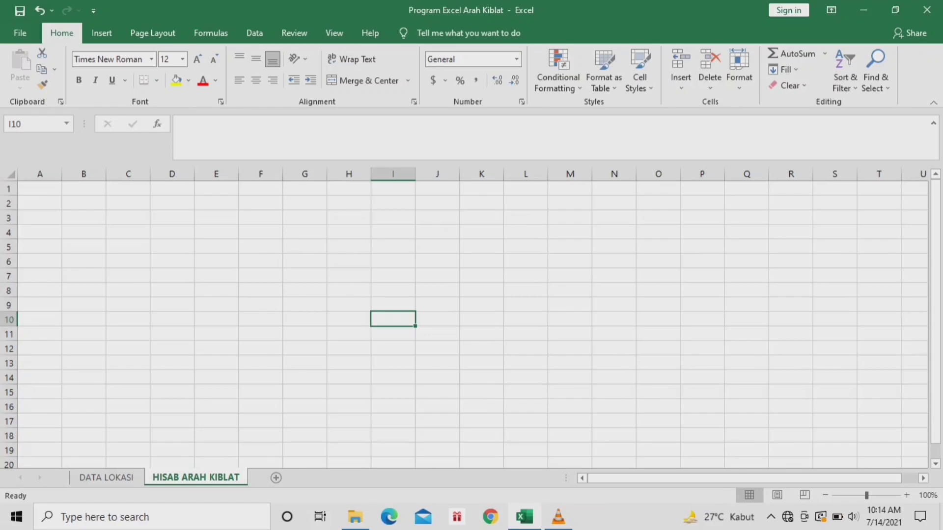
Step: Merge and centre cells B2:K3, set the font size to 16, and enter the title HISAB ARAH KIBLAT
{"action": "left_click_drag", "start_coordinate": [83, 203], "coordinate": [481, 218]}
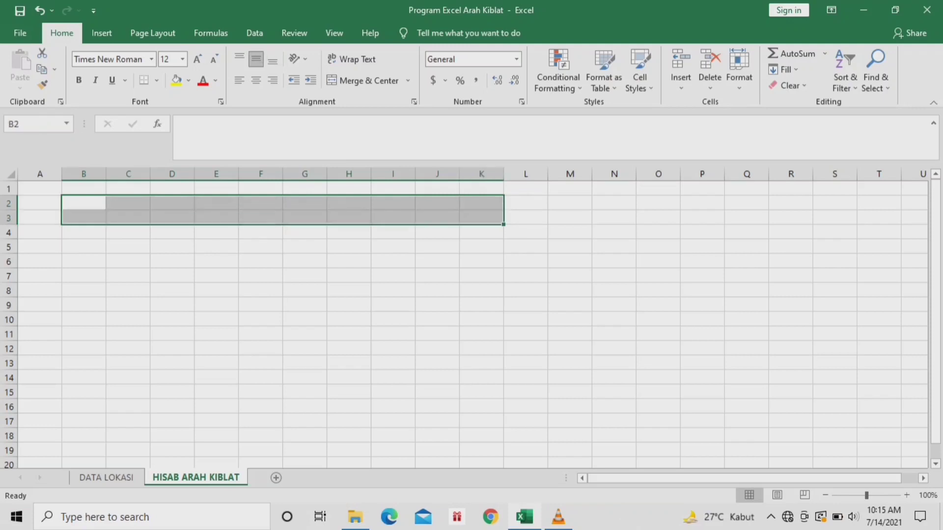
{"action": "left_click", "coordinate": [364, 81]}
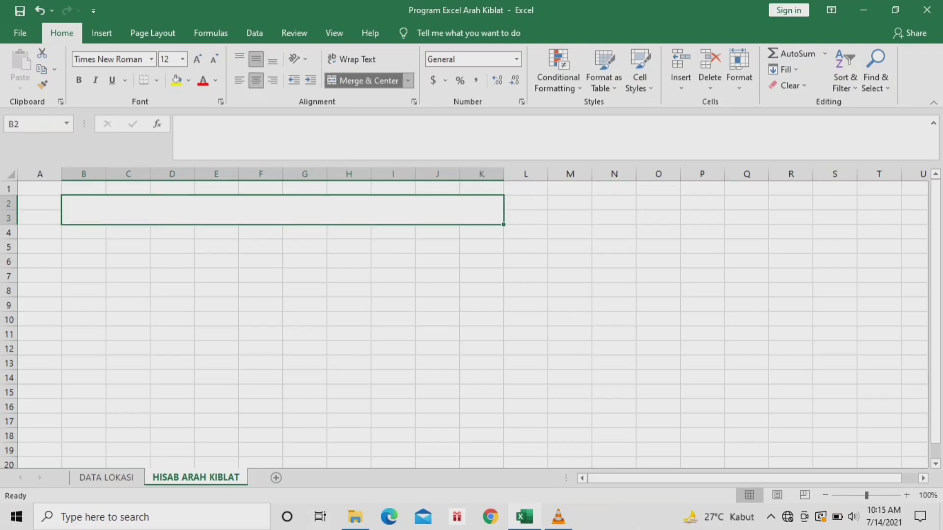
{"action": "left_click", "coordinate": [182, 59]}
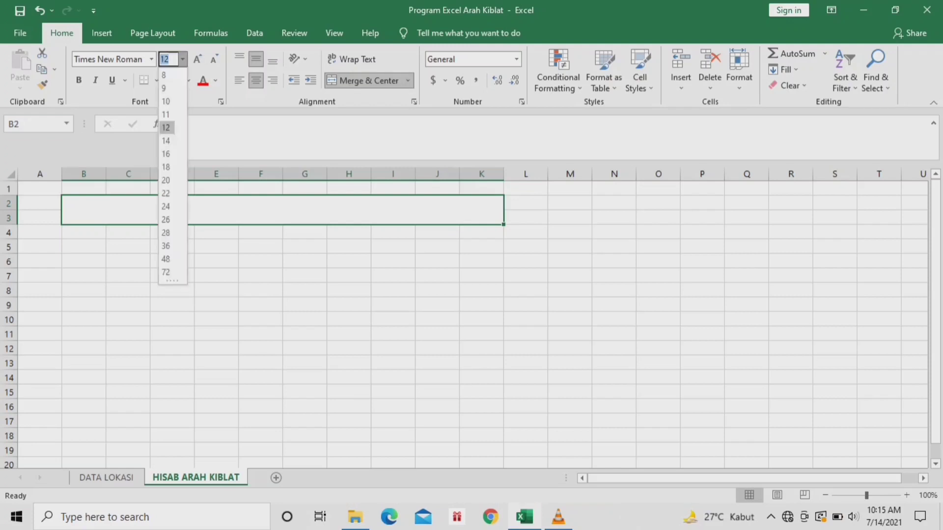
{"action": "left_click", "coordinate": [165, 153]}
{"action": "type", "text": "H"}
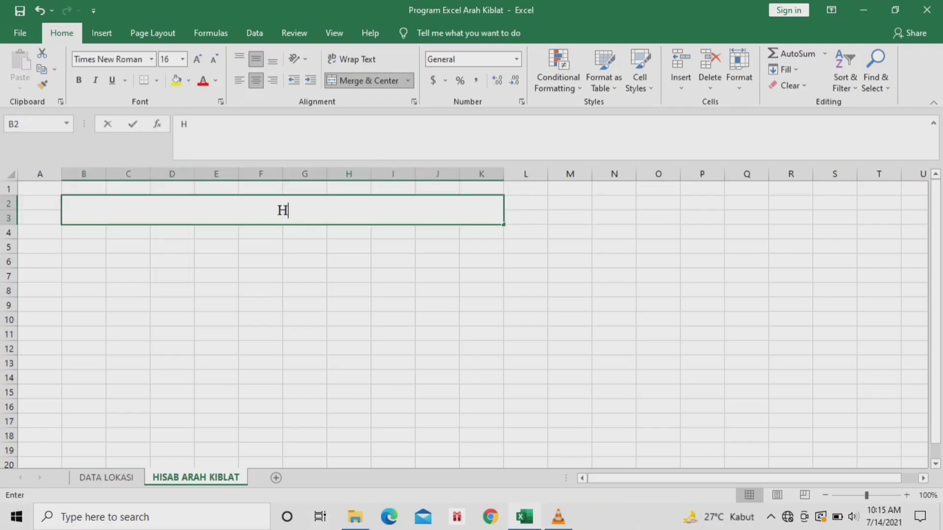
{"action": "type", "text": "ISAB ARAH KIBLAT"}
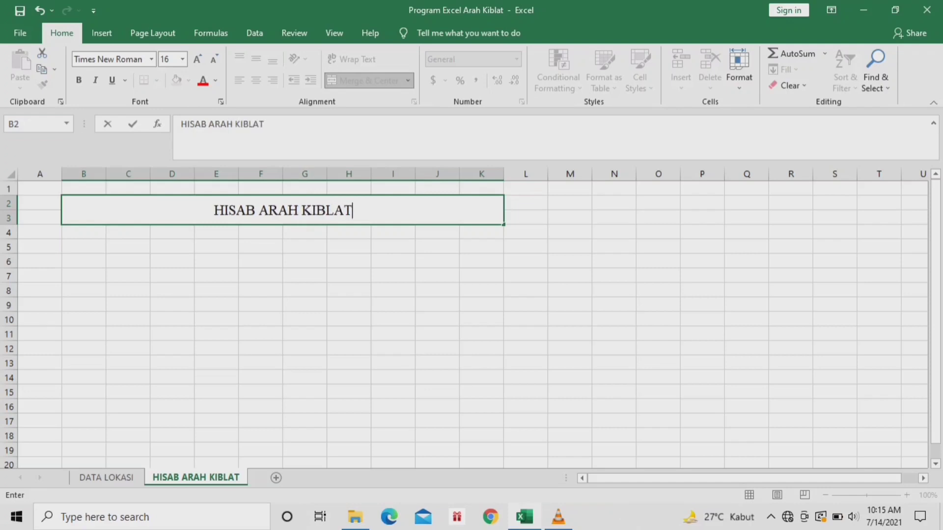
{"action": "left_click", "coordinate": [216, 232]}
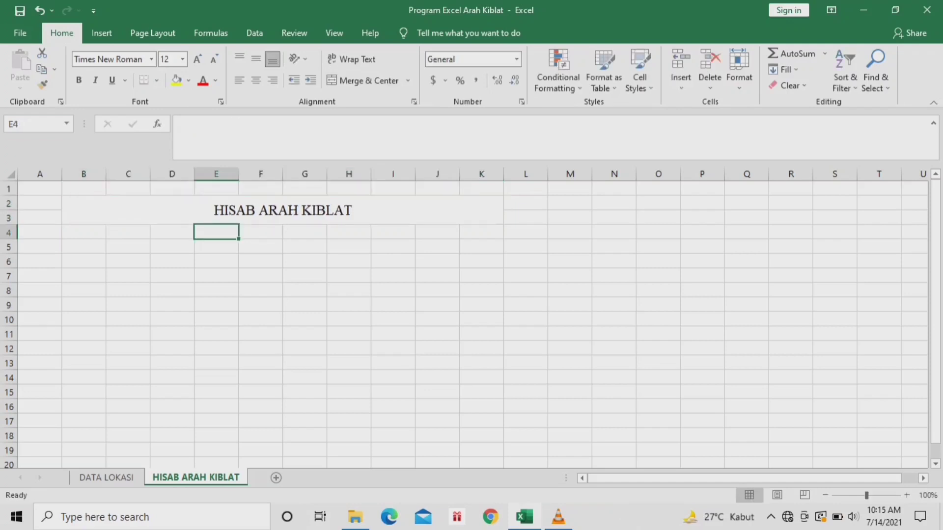
Step: Apply all borders to the merged title cell B2:K3
{"action": "left_click", "coordinate": [221, 211]}
{"action": "left_click", "coordinate": [156, 80]}
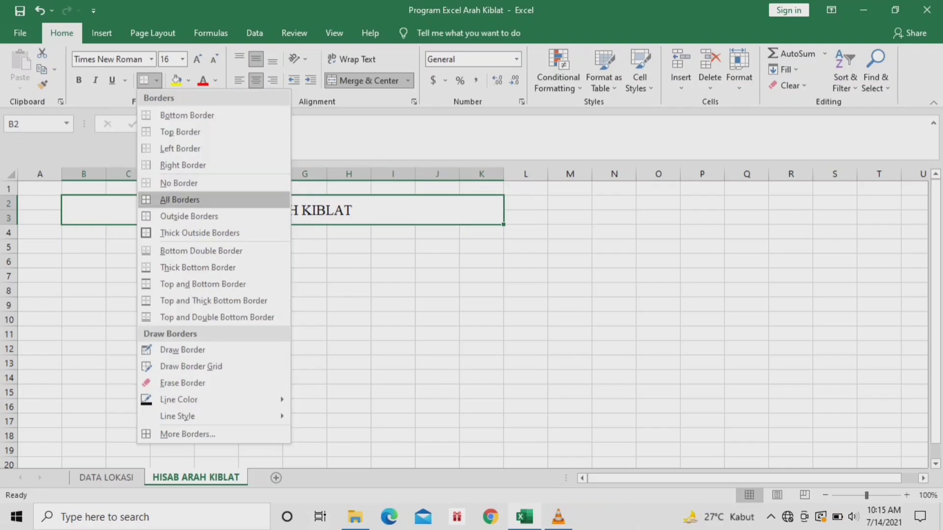
{"action": "left_click", "coordinate": [180, 199]}
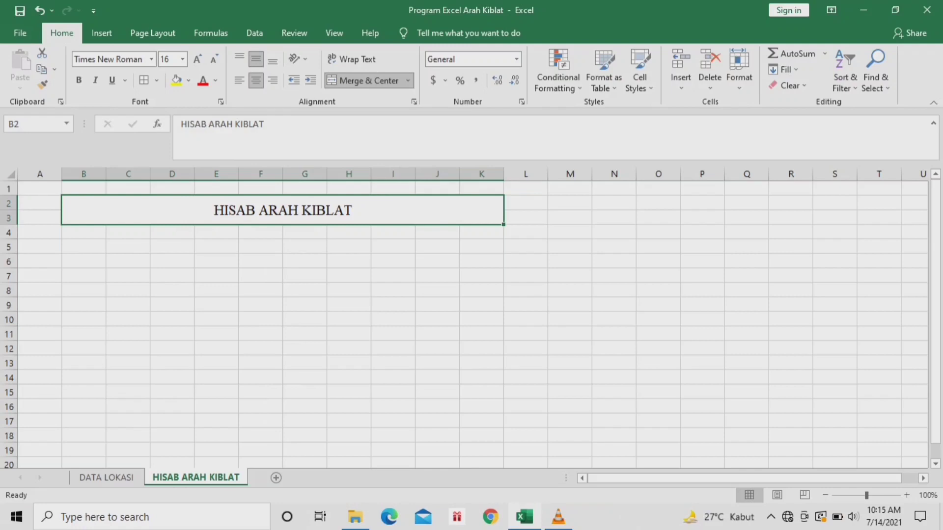
Step: Enter the label LOKASI in cell C5 and widen column C slightly to fit it
{"action": "left_click", "coordinate": [128, 246]}
{"action": "type", "text": "LOKASI"}
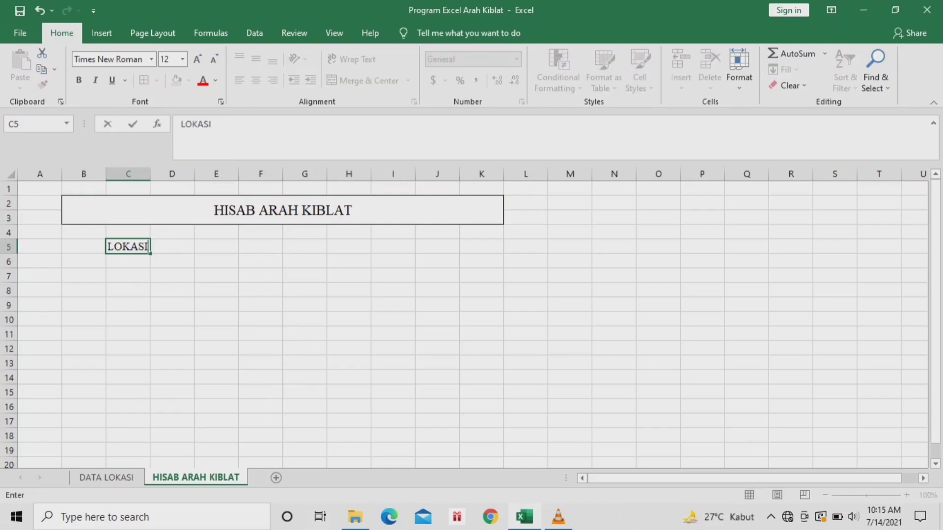
{"action": "left_click", "coordinate": [172, 174]}
{"action": "left_click_drag", "start_coordinate": [150, 174], "coordinate": [158, 174]}
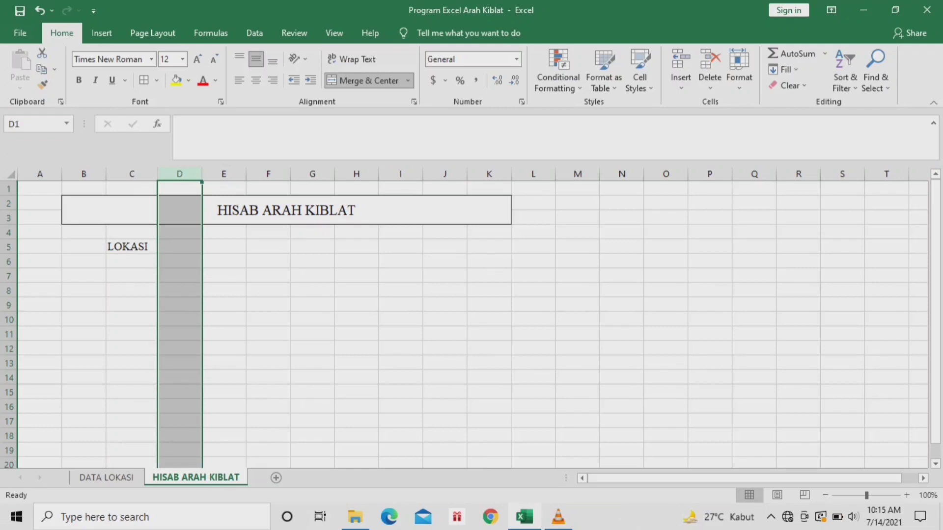
Step: Merge and centre cells D5:E5 beside the LOKASI label and apply all borders to C5:E5
{"action": "left_click", "coordinate": [179, 246]}
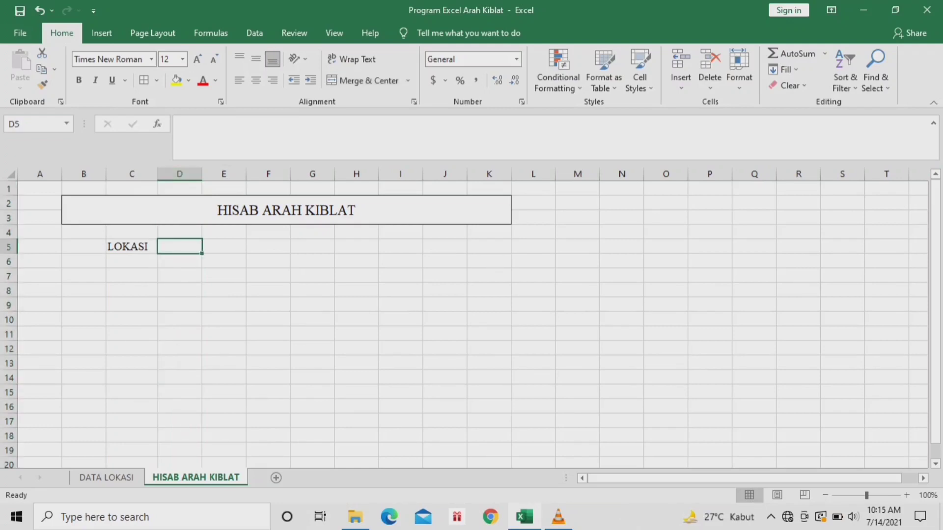
{"action": "left_click_drag", "start_coordinate": [180, 247], "coordinate": [223, 246]}
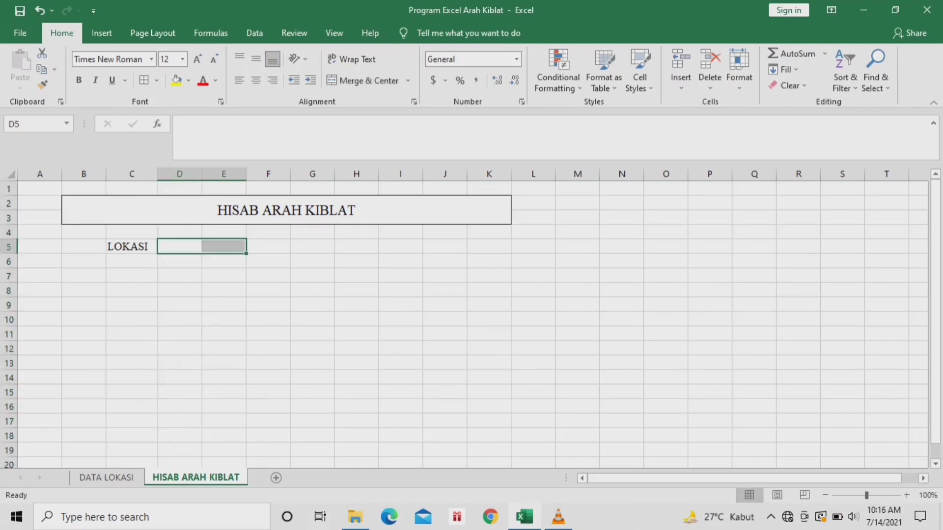
{"action": "left_click", "coordinate": [362, 80]}
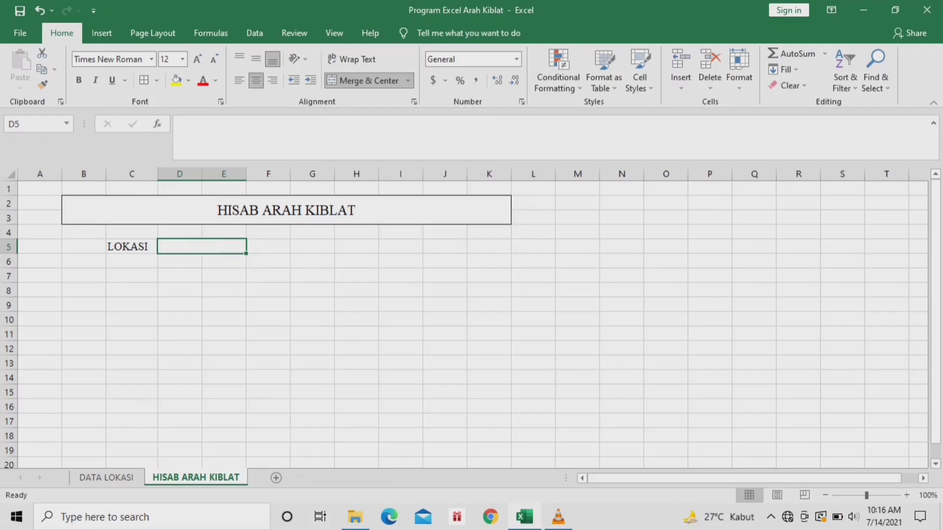
{"action": "left_click_drag", "start_coordinate": [223, 246], "coordinate": [223, 246]}
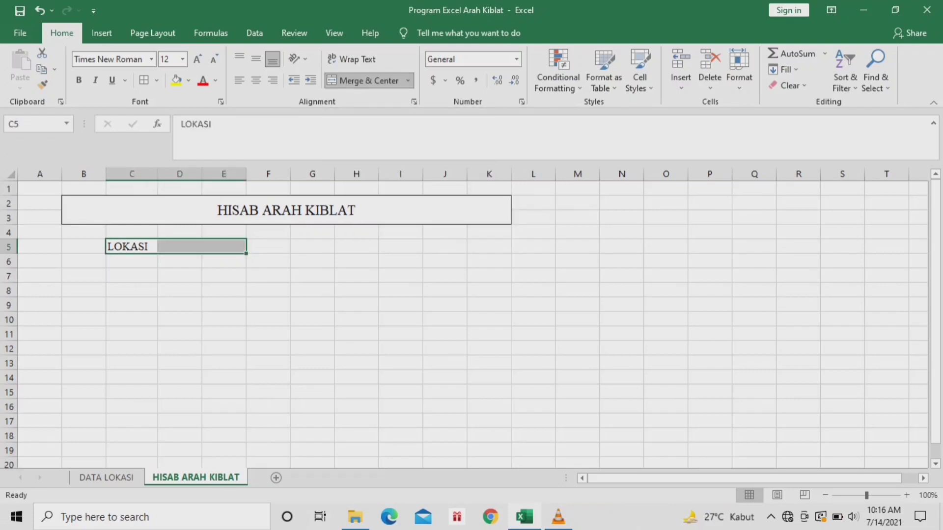
{"action": "left_click", "coordinate": [144, 80]}
{"action": "left_click", "coordinate": [268, 261]}
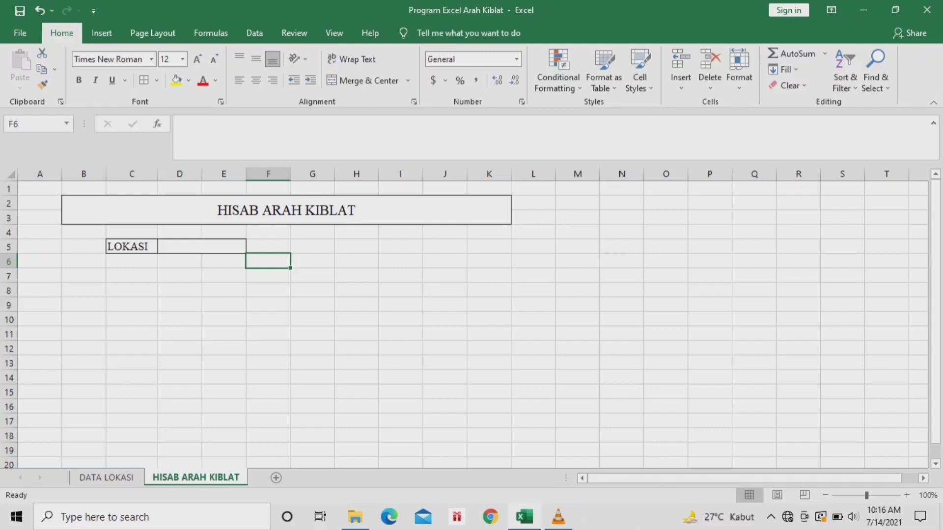
Step: Enter the labels LINTANG TEMPAT in cell C8 and BUJUR TEMPAT in cell C9
{"action": "left_click", "coordinate": [132, 290]}
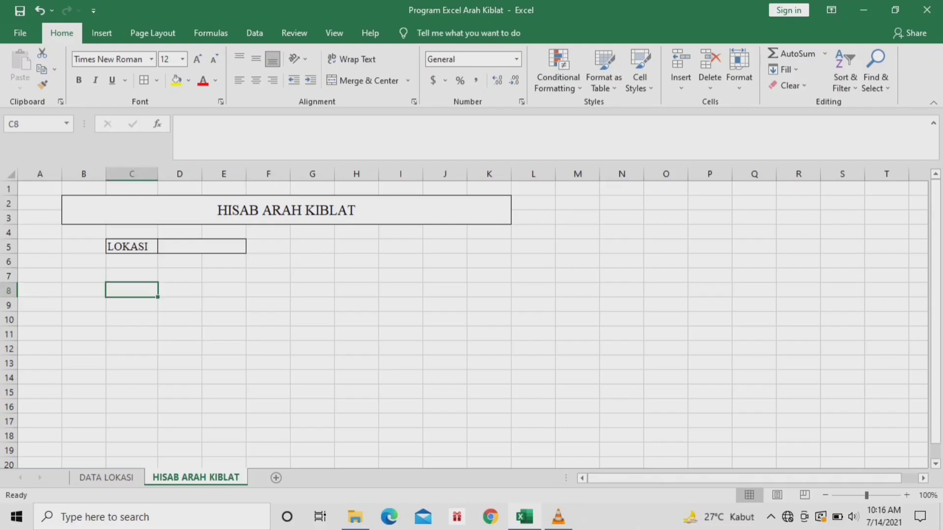
{"action": "type", "text": "LINTANG"}
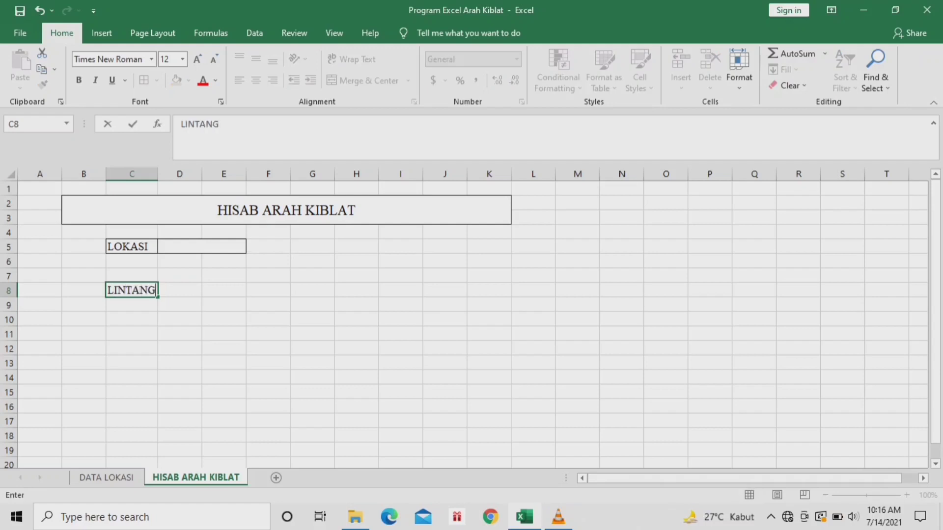
{"action": "type", "text": " TEMPAT"}
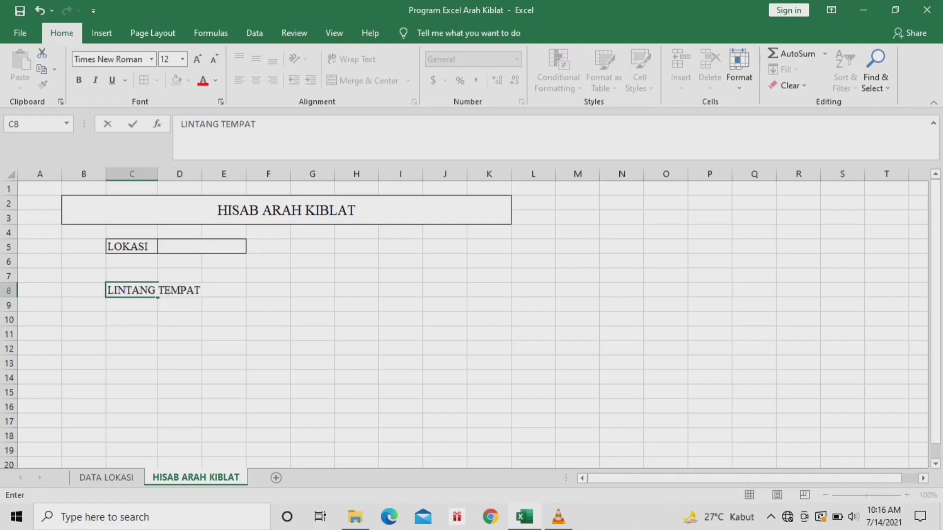
{"action": "key", "text": "Return"}
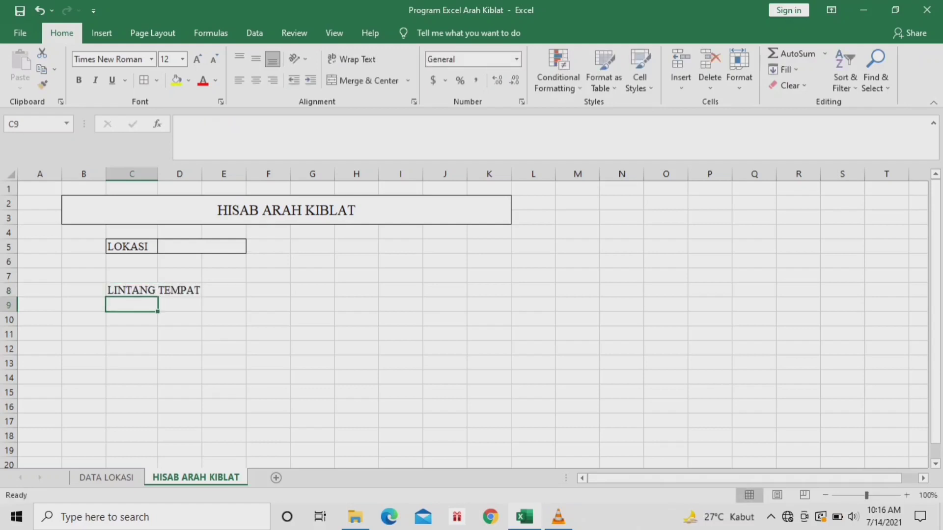
{"action": "type", "text": "BUJUR TEMPAT"}
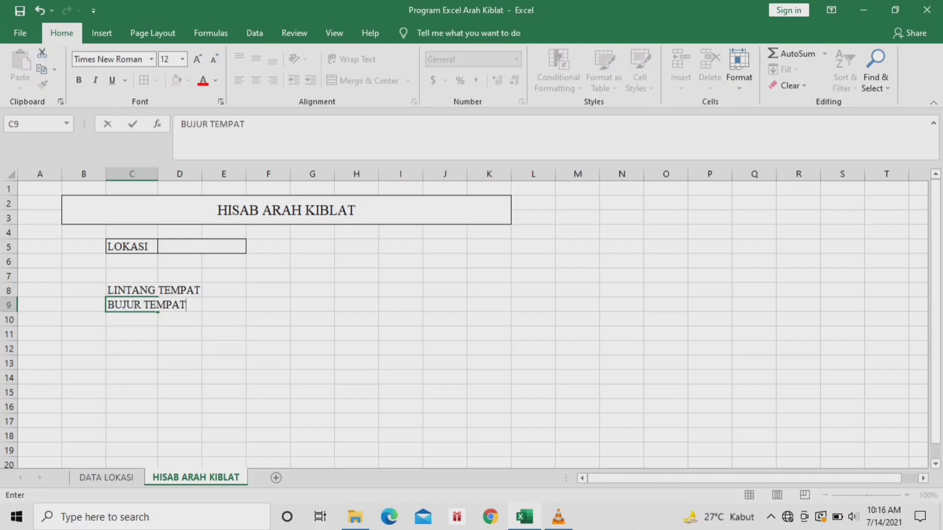
{"action": "key", "text": "Return"}
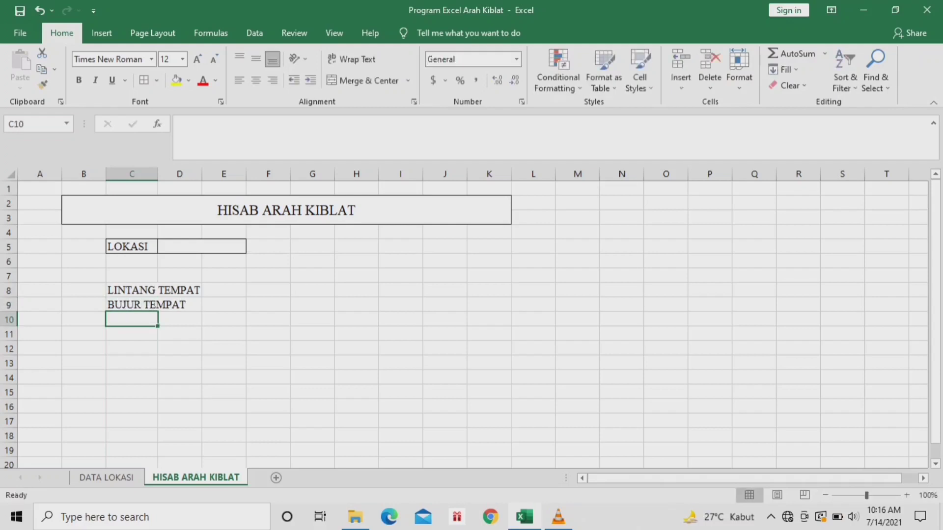
Step: Enter the labels LINTANG KA'BAH in C10 and BUJUR KA'BAH in C11, and widen column D slightly to fit the labels
{"action": "type", "text": "LINTANG T"}
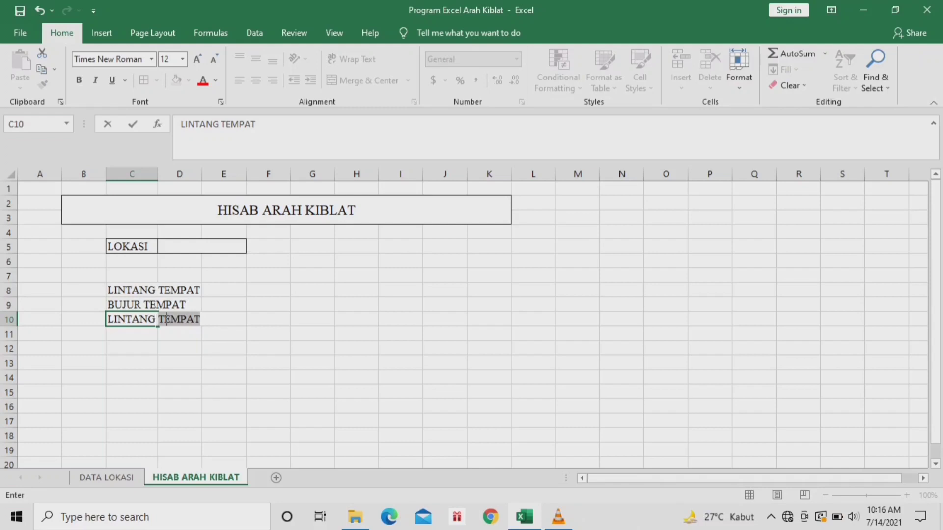
{"action": "key", "text": "BackSpace"}
{"action": "key", "text": "BackSpace"}
{"action": "type", "text": "KA'BAH"}
{"action": "key", "text": "Return"}
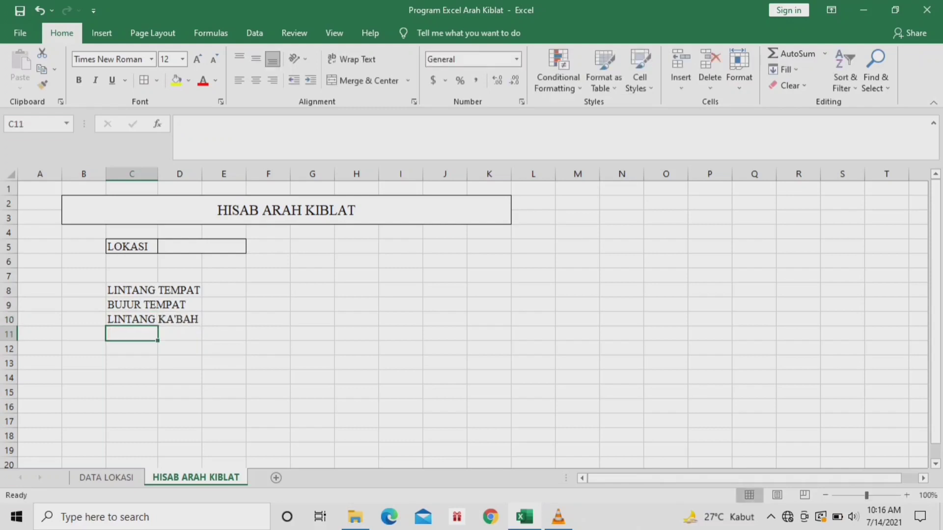
{"action": "type", "text": "BUJUR KA'BAH"}
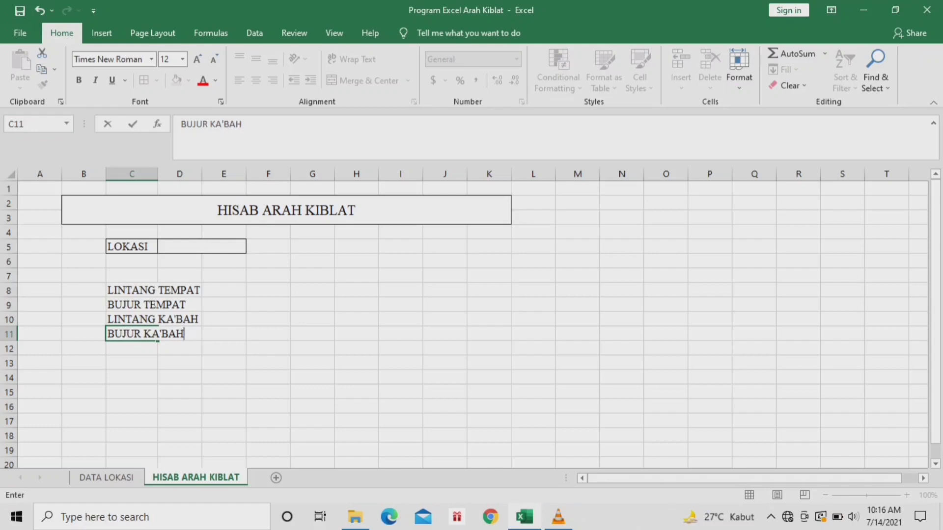
{"action": "left_click", "coordinate": [228, 304]}
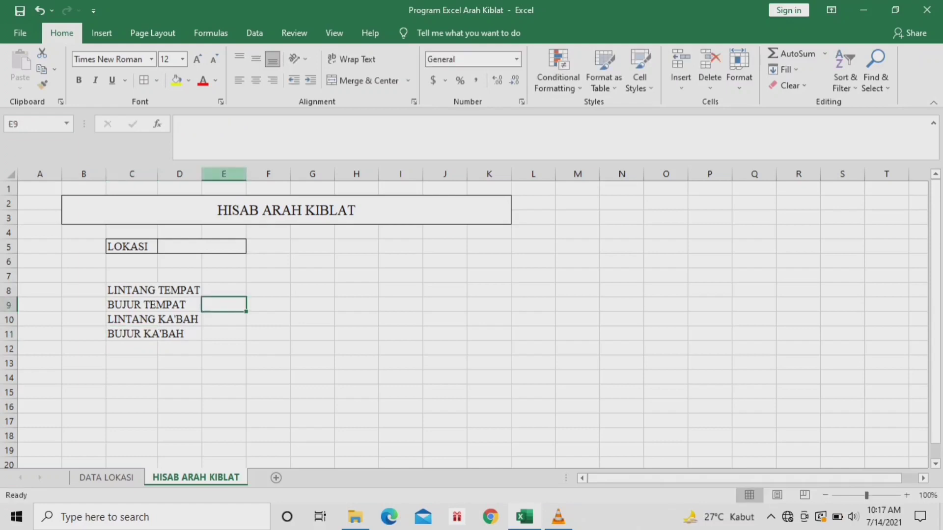
{"action": "left_click_drag", "start_coordinate": [202, 174], "coordinate": [206, 174]}
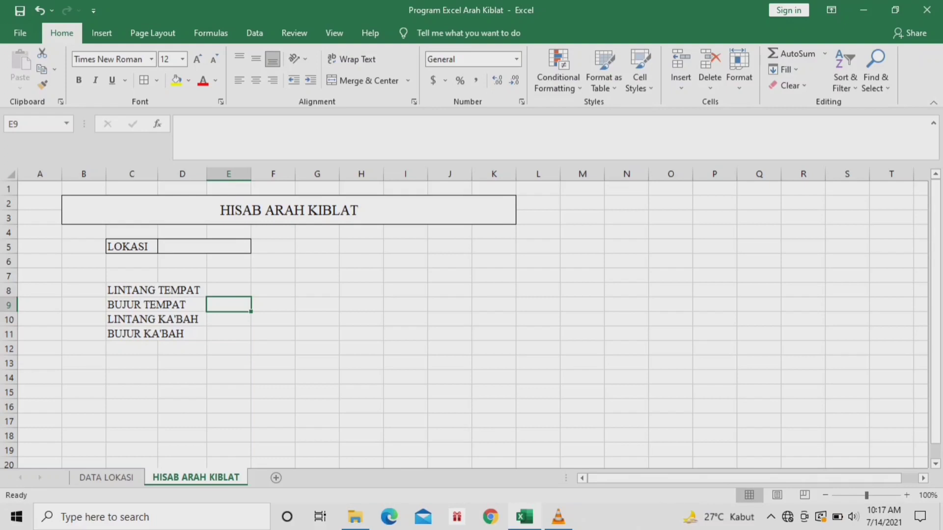
Step: Enter the headers DERAJAT, MENIT and DETIK in cells F7:H7 and widen column F to fit its header
{"action": "left_click", "coordinate": [273, 276]}
{"action": "type", "text": "DERAJAT"}
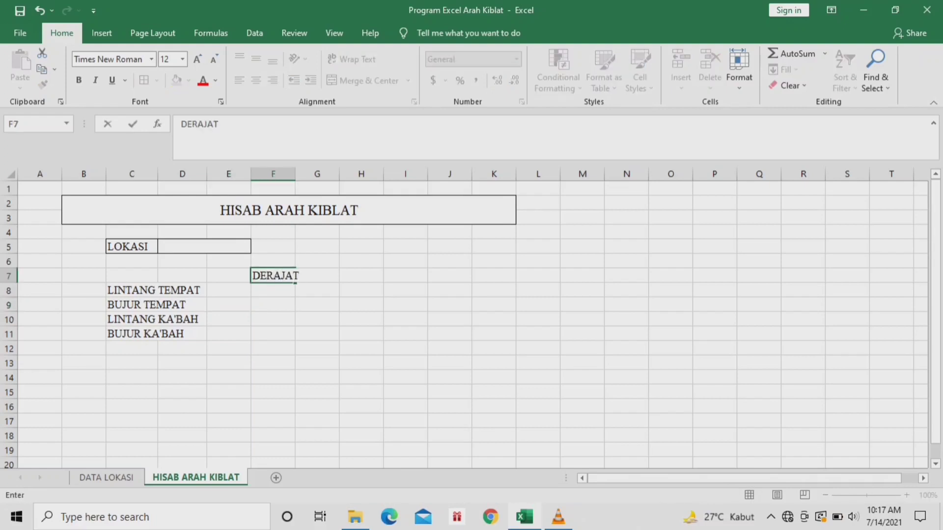
{"action": "left_click", "coordinate": [273, 173]}
{"action": "left_click_drag", "start_coordinate": [295, 174], "coordinate": [311, 174]}
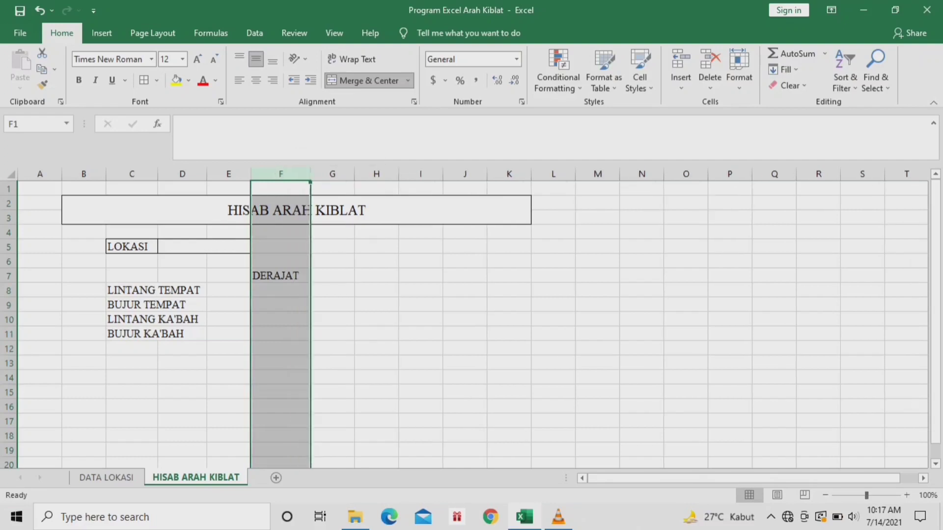
{"action": "left_click", "coordinate": [332, 276]}
{"action": "type", "text": "MENIT"}
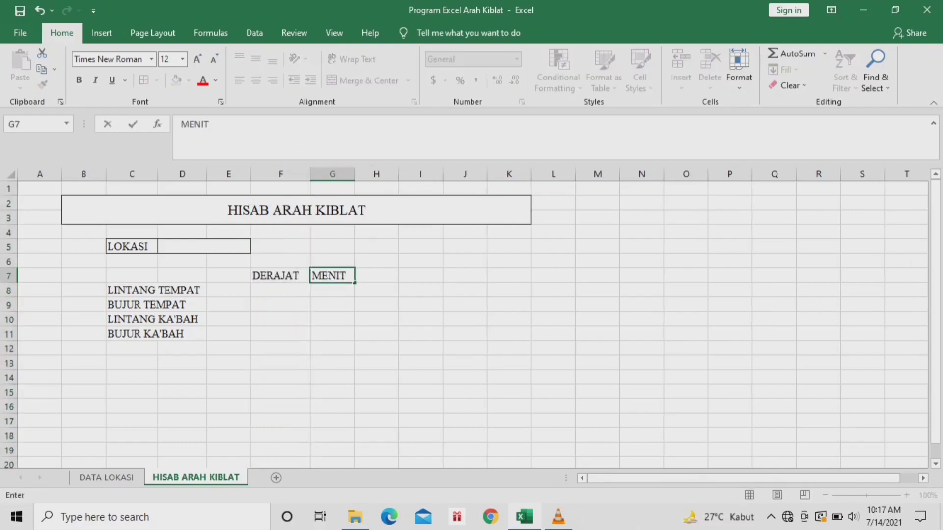
{"action": "left_click", "coordinate": [376, 276]}
{"action": "type", "text": "DETIK"}
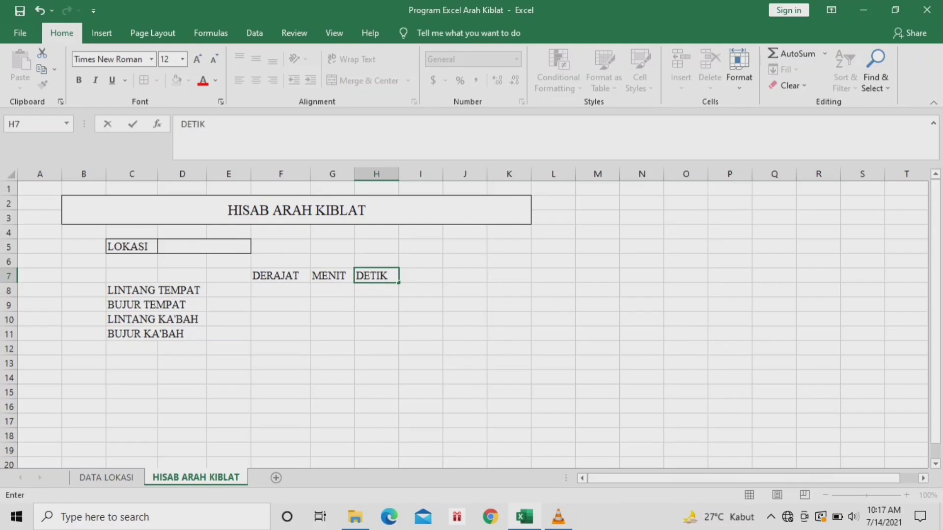
Step: Enter the headers DESIMAL in I7 and DERAJAT in J7, widening columns I and J to fit them
{"action": "left_click", "coordinate": [420, 275]}
{"action": "type", "text": "DESIMAL"}
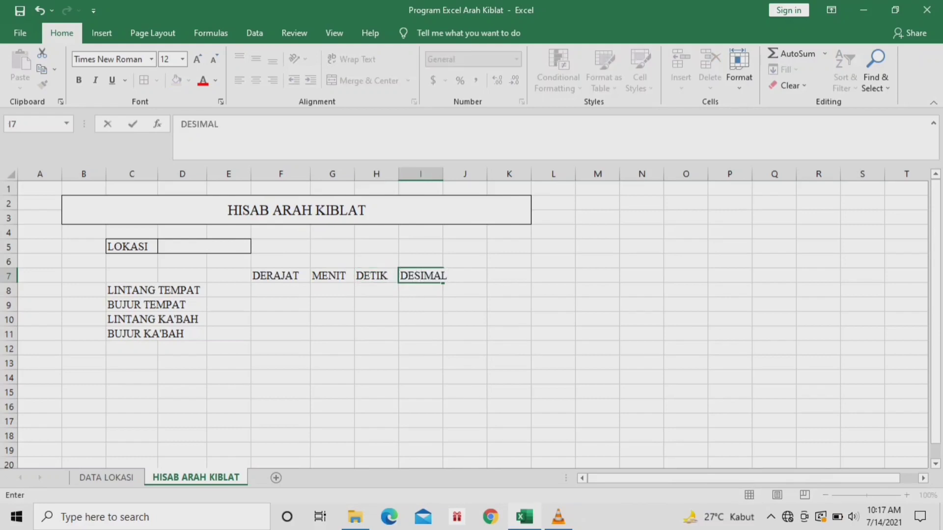
{"action": "left_click", "coordinate": [465, 174]}
{"action": "left_click_drag", "start_coordinate": [443, 174], "coordinate": [456, 174]}
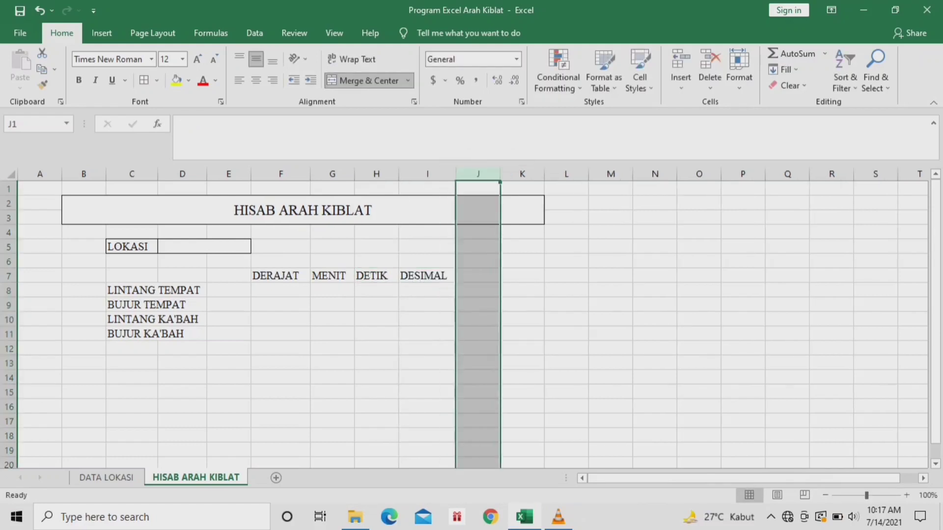
{"action": "left_click", "coordinate": [478, 275]}
{"action": "type", "text": "DERAJAT"}
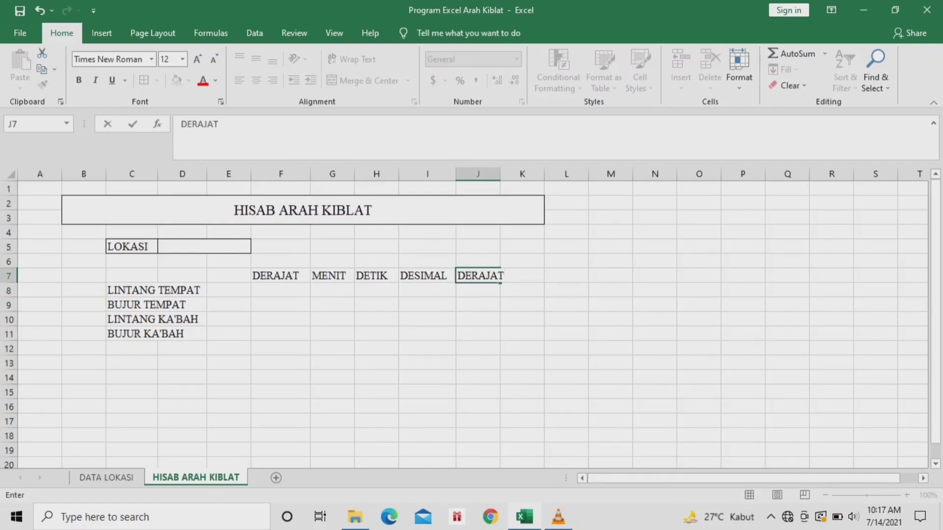
{"action": "left_click", "coordinate": [477, 173]}
{"action": "left_click_drag", "start_coordinate": [499, 174], "coordinate": [512, 174]}
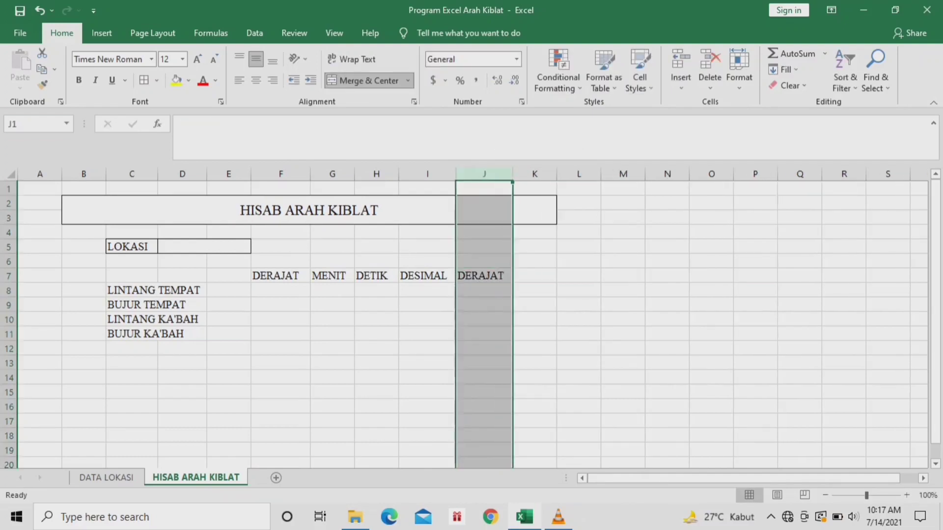
Step: Centre the header texts in cells F7:J7 horizontally
{"action": "left_click_drag", "start_coordinate": [275, 275], "coordinate": [484, 275]}
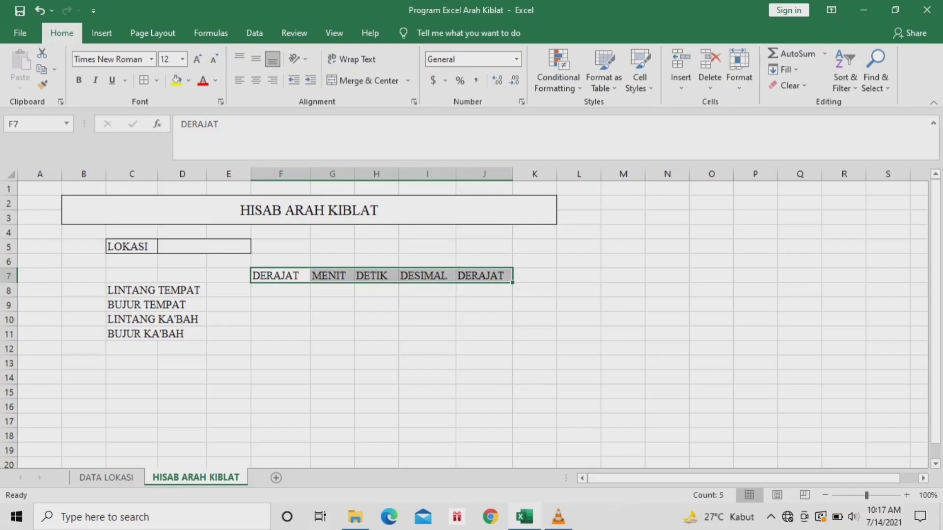
{"action": "key", "text": "alt+h"}
{"action": "key", "text": "a"}
{"action": "key", "text": "c"}
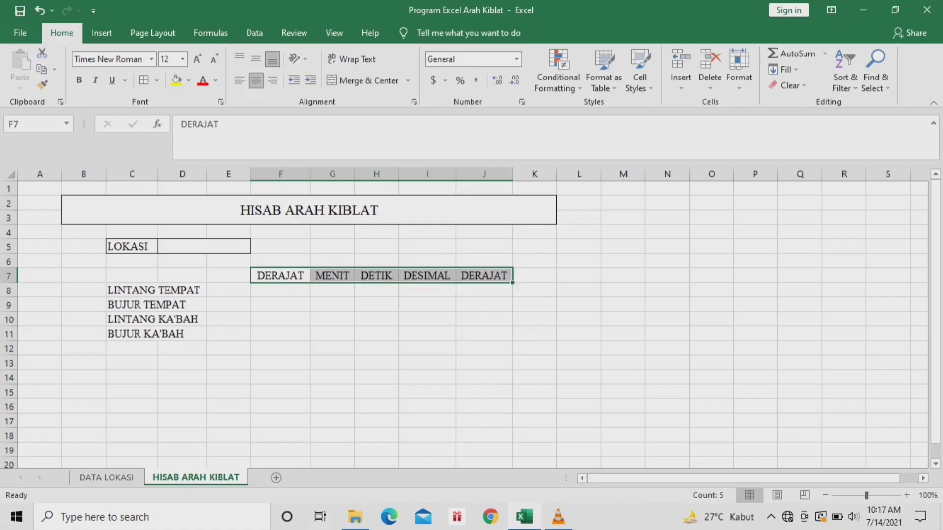
Step: Apply all borders to the coordinate table cells C8:J11
{"action": "left_click_drag", "start_coordinate": [132, 290], "coordinate": [484, 334]}
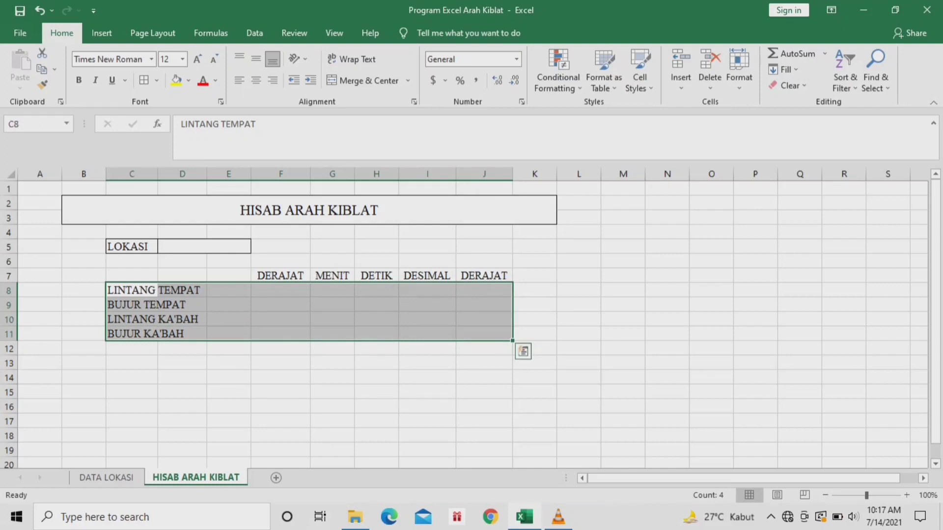
{"action": "key", "text": "alt+h"}
{"action": "key", "text": "b"}
{"action": "key", "text": "a"}
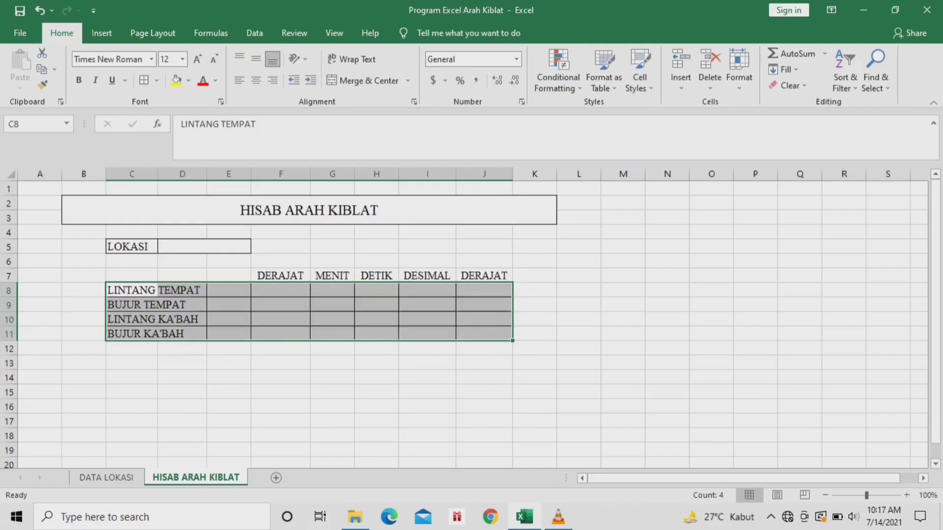
Step: Apply all borders to the header cells F7:J7 above the coordinate table
{"action": "left_click", "coordinate": [281, 276]}
{"action": "left_click_drag", "start_coordinate": [281, 275], "coordinate": [484, 276]}
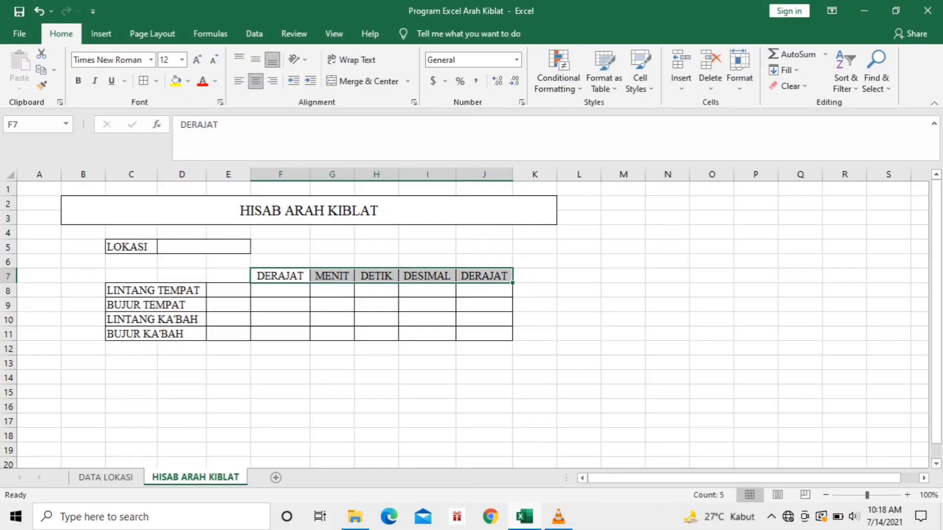
{"action": "left_click", "coordinate": [280, 275]}
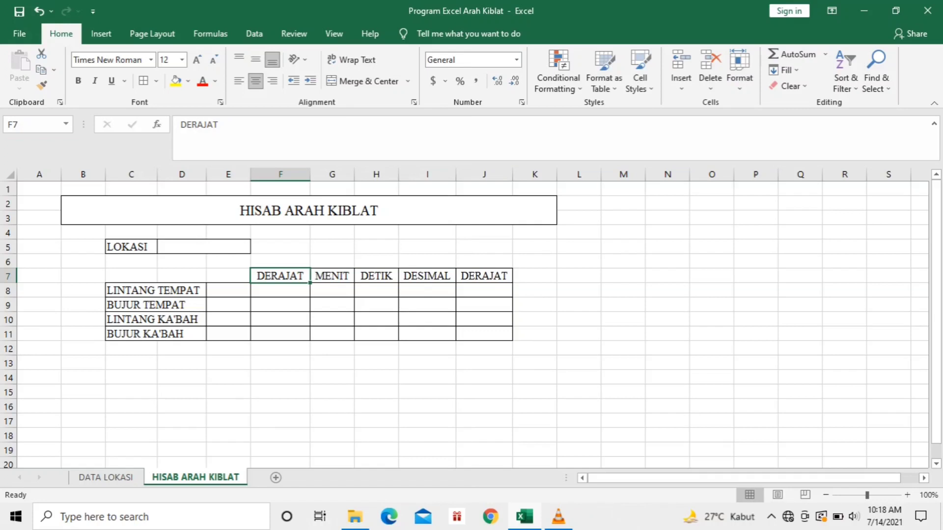
{"action": "left_click", "coordinate": [483, 276]}
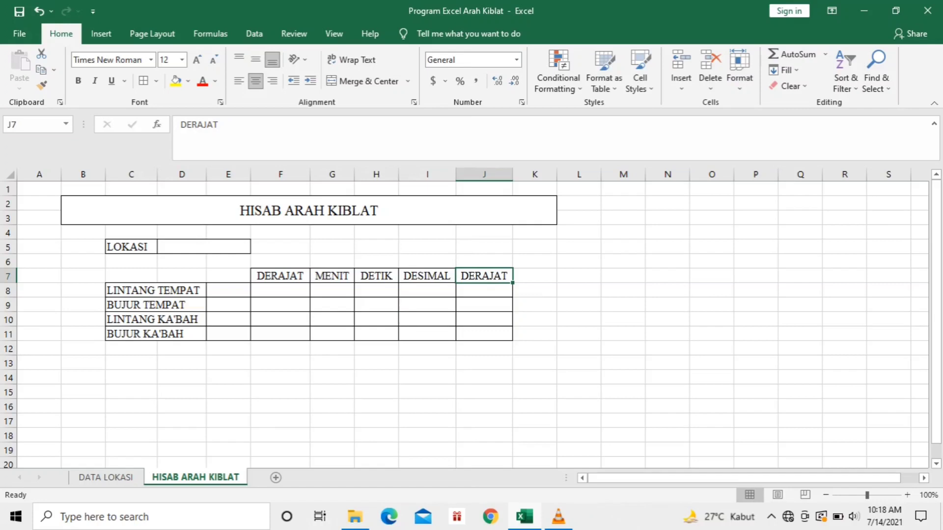
Step: Merge and centre cells C13:H13 and enter the label ARAH KIBLAT ASAL
{"action": "left_click_drag", "start_coordinate": [131, 363], "coordinate": [376, 362]}
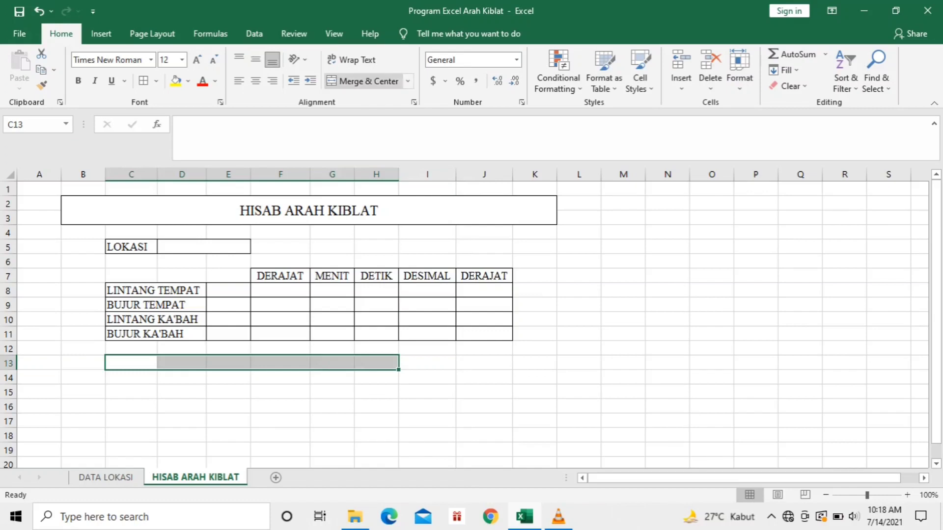
{"action": "left_click", "coordinate": [364, 81]}
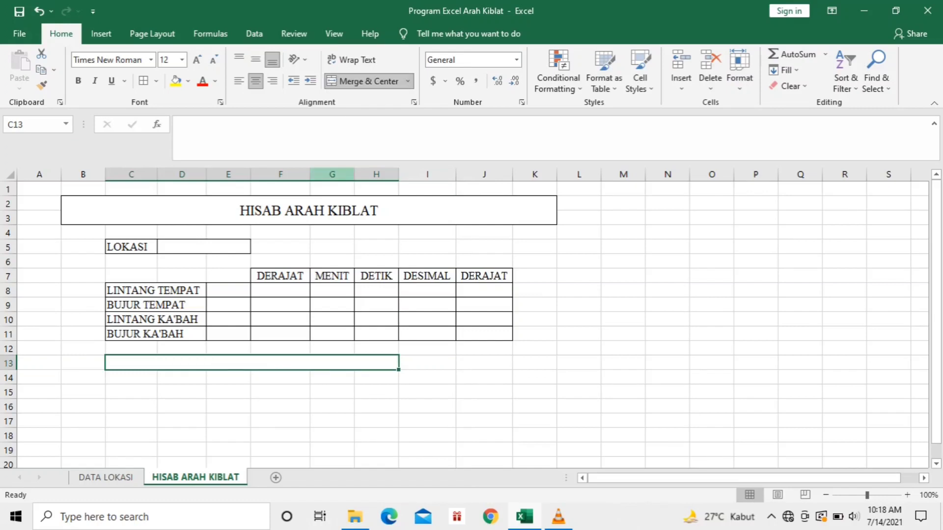
{"action": "type", "text": "ARAH KIBLA"}
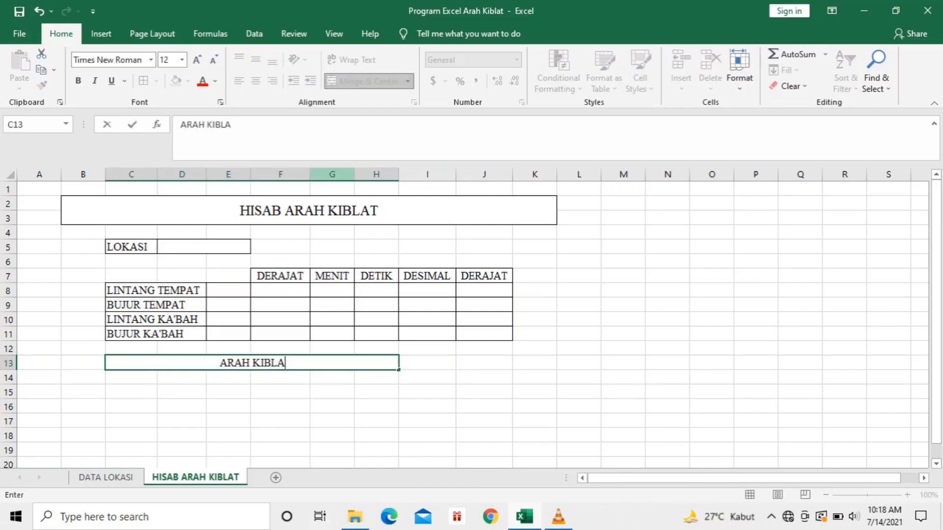
{"action": "type", "text": "T ASAL"}
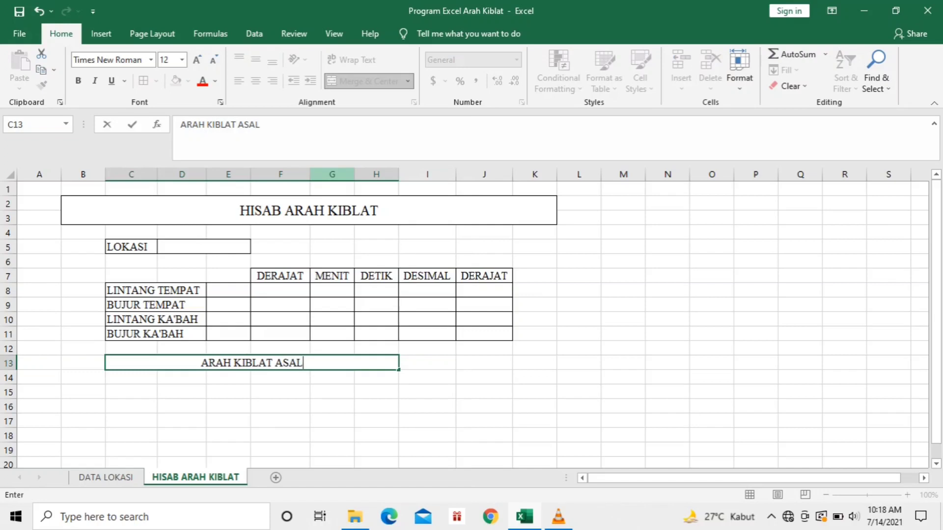
{"action": "key", "text": "Return"}
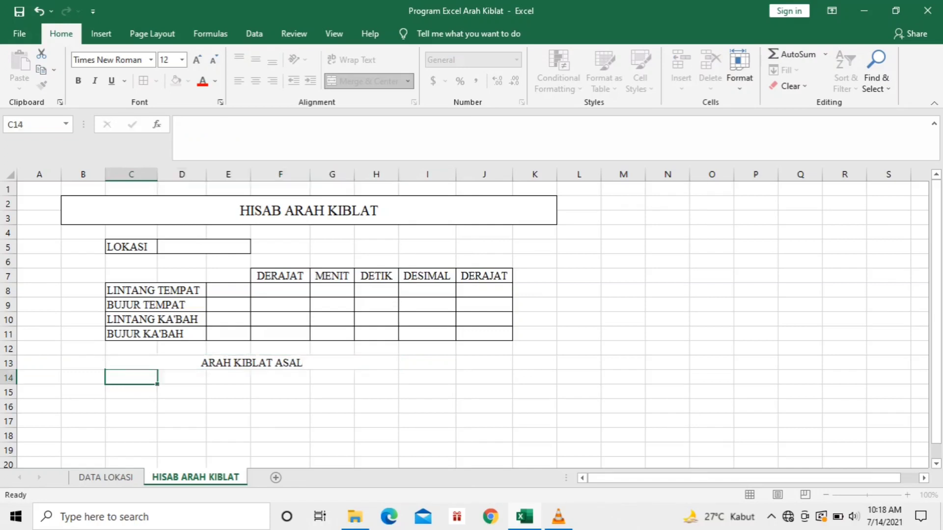
Step: Merge and centre cells C14:H14 and enter the label SELISIH BUJUR (SB)
{"action": "left_click_drag", "start_coordinate": [131, 377], "coordinate": [376, 377]}
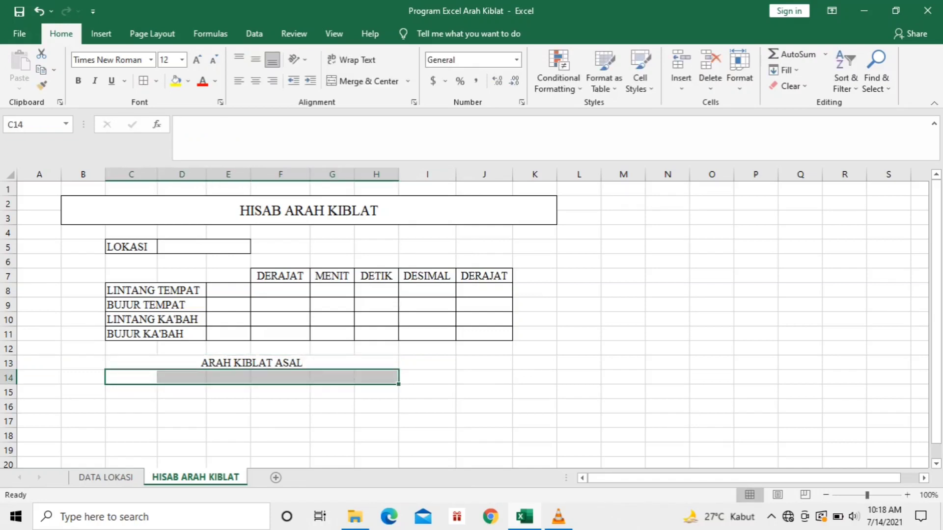
{"action": "left_click", "coordinate": [362, 81]}
{"action": "type", "text": "SELI"}
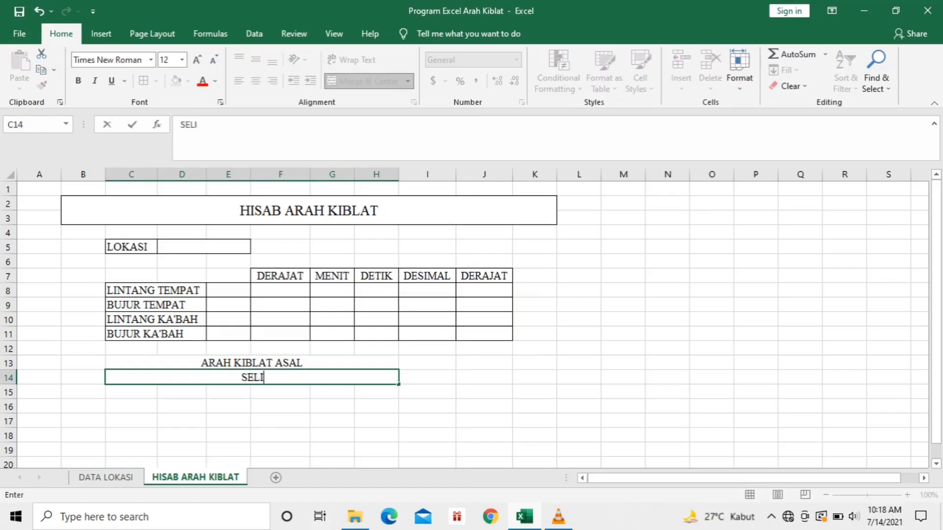
{"action": "type", "text": "SIH BUJUR"}
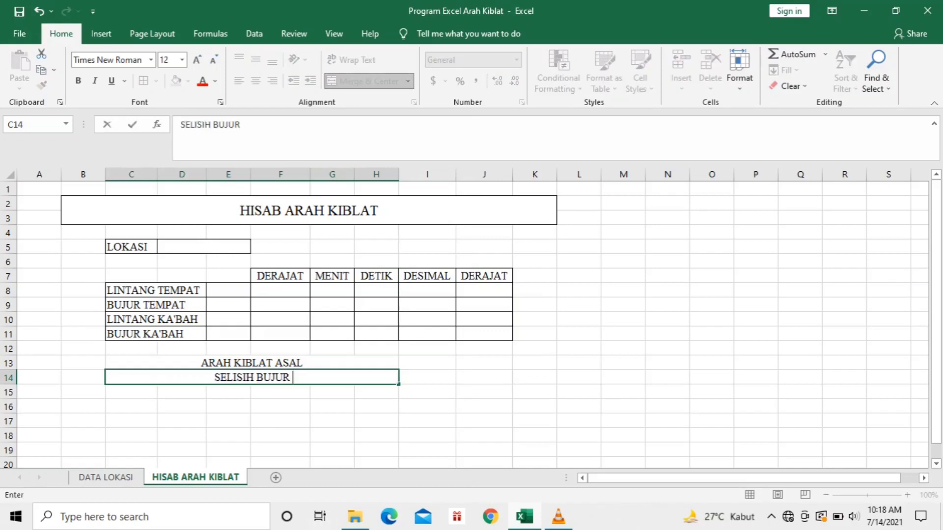
{"action": "type", "text": " ("}
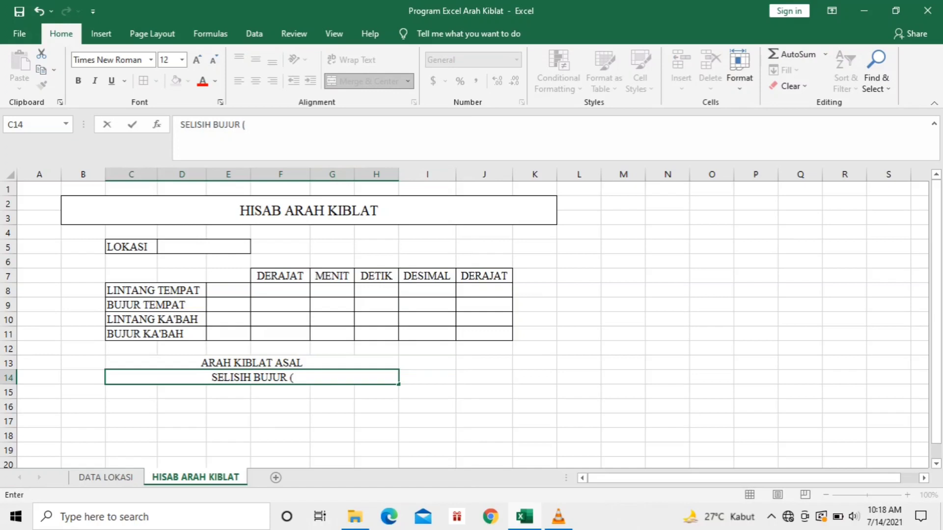
{"action": "type", "text": "SB)"}
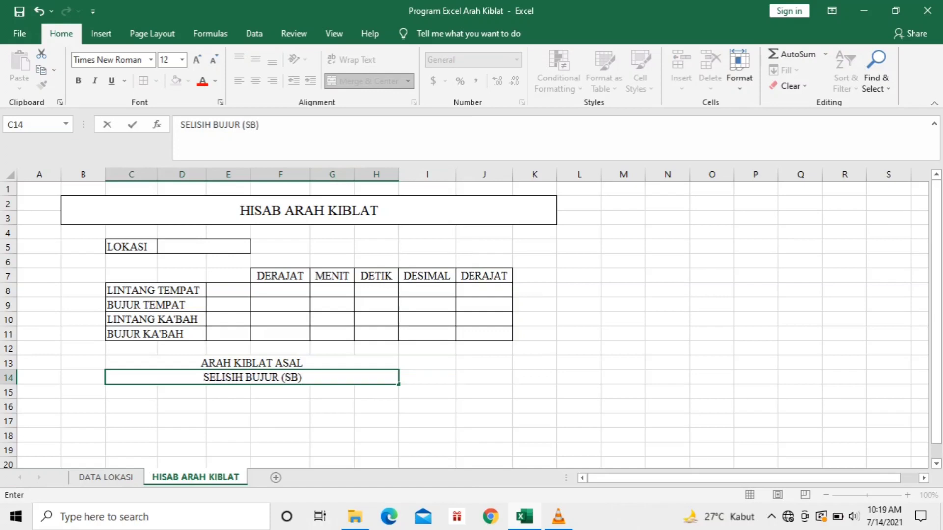
{"action": "key", "text": "Return"}
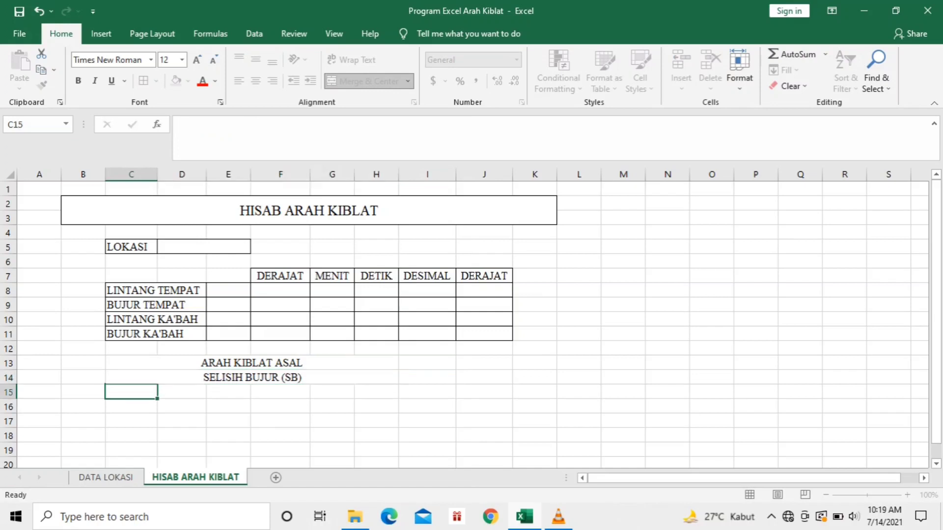
Step: Merge and centre cells C15:H15 and enter the label ARAH KIBLAT DARI BARAT KE UTARA (BU)
{"action": "key", "text": "shift+Right"}
{"action": "key", "text": "shift+Right"}
{"action": "key", "text": "shift+Right"}
{"action": "key", "text": "shift+Right"}
{"action": "key", "text": "shift+Right"}
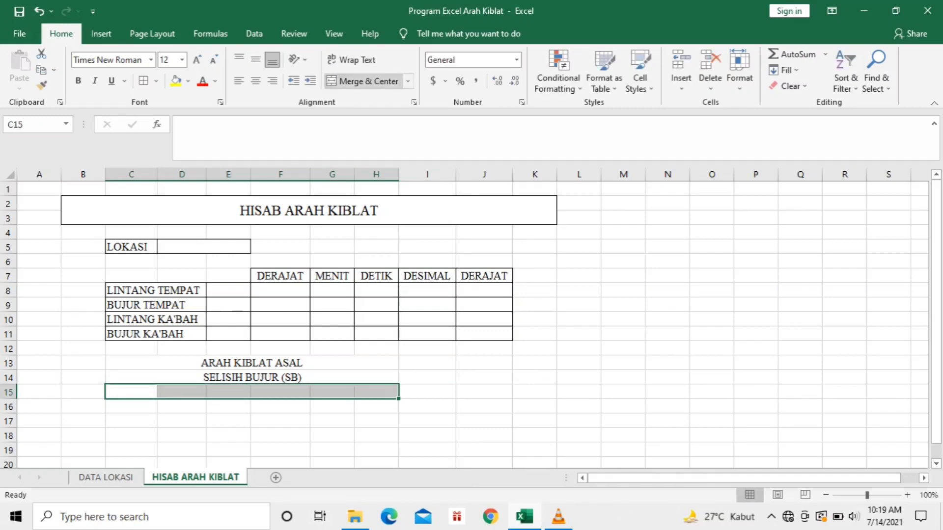
{"action": "left_click", "coordinate": [362, 81]}
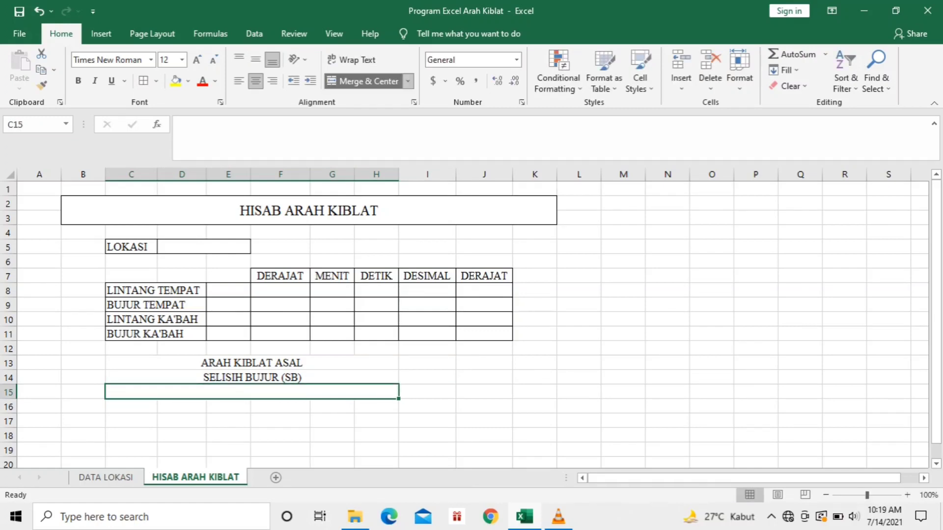
{"action": "type", "text": "ARAH KI"}
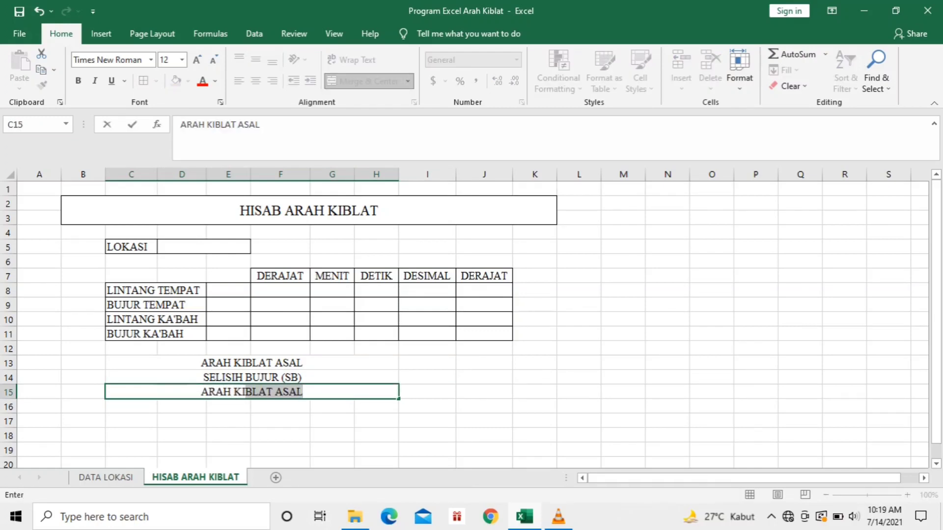
{"action": "type", "text": "BLAT DAR"}
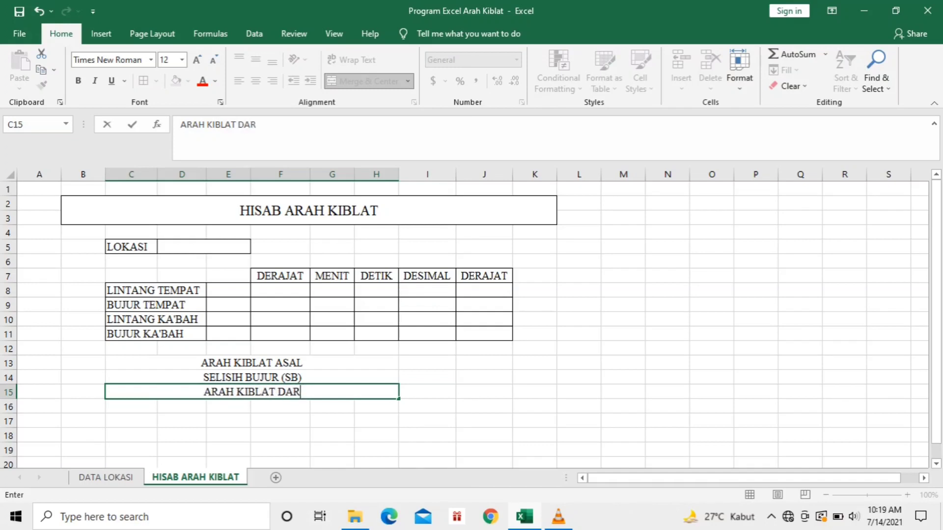
{"action": "type", "text": "I"}
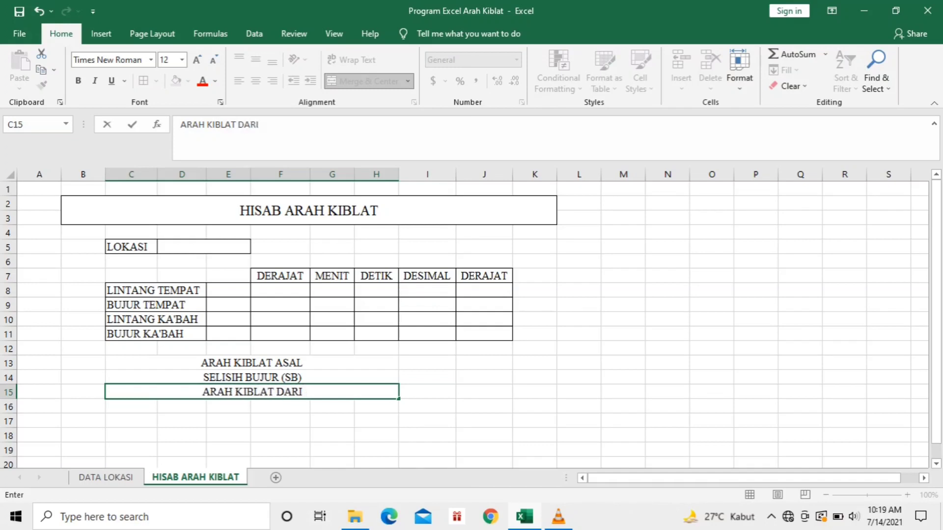
{"action": "type", "text": " BARAT KE UT"}
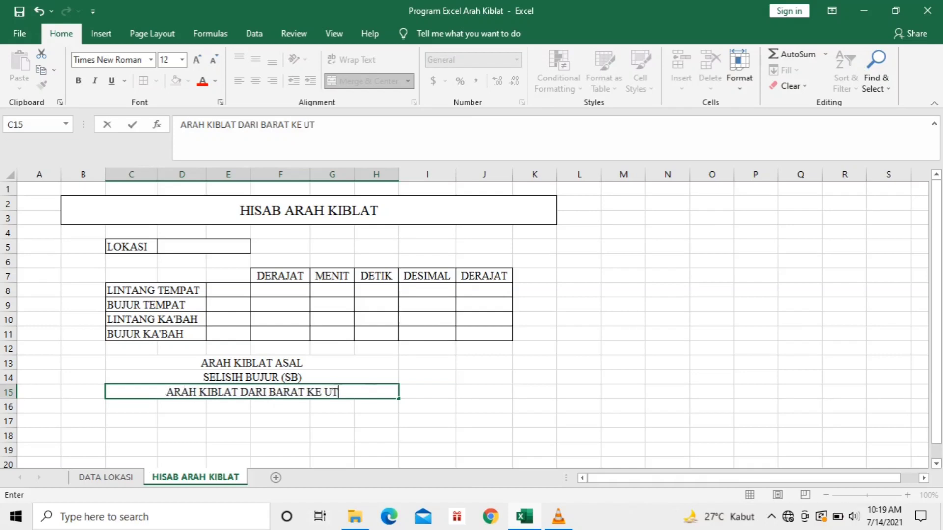
{"action": "type", "text": "ARA ("}
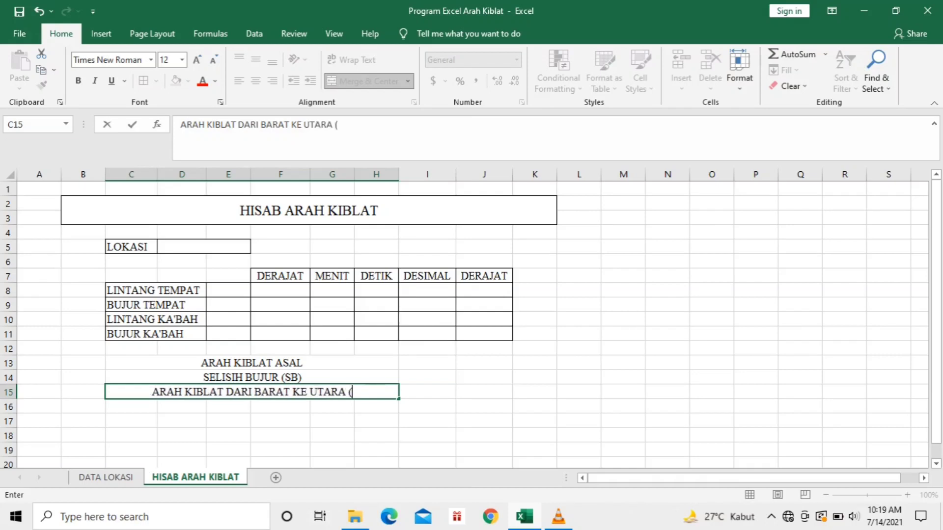
{"action": "type", "text": "BU)"}
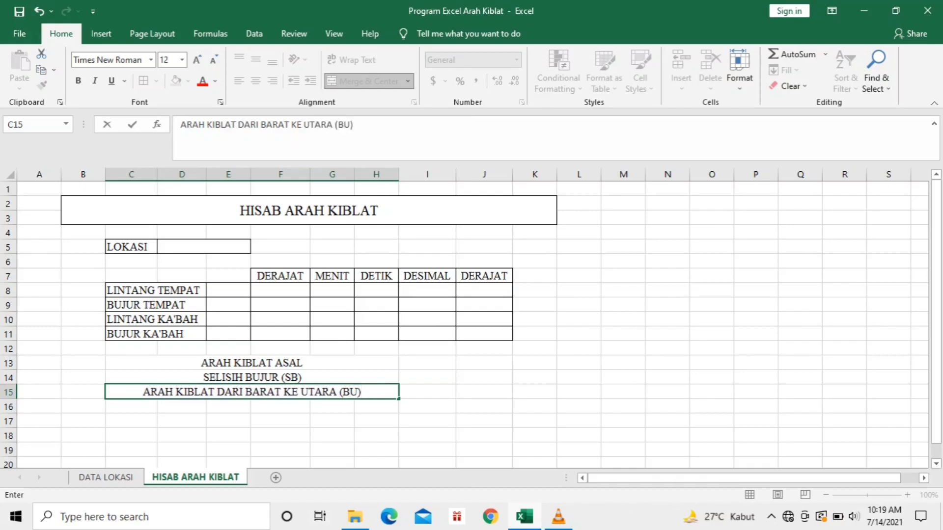
{"action": "key", "text": "Return"}
Step: Merge and centre cells C16:H16 and enter the label ARAH KIBLAT DARI UTARA KE BARAT (UB)
{"action": "key", "text": "shift+Right"}
{"action": "key", "text": "shift+Right"}
{"action": "key", "text": "shift+Right"}
{"action": "key", "text": "shift+Right"}
{"action": "key", "text": "shift+Right"}
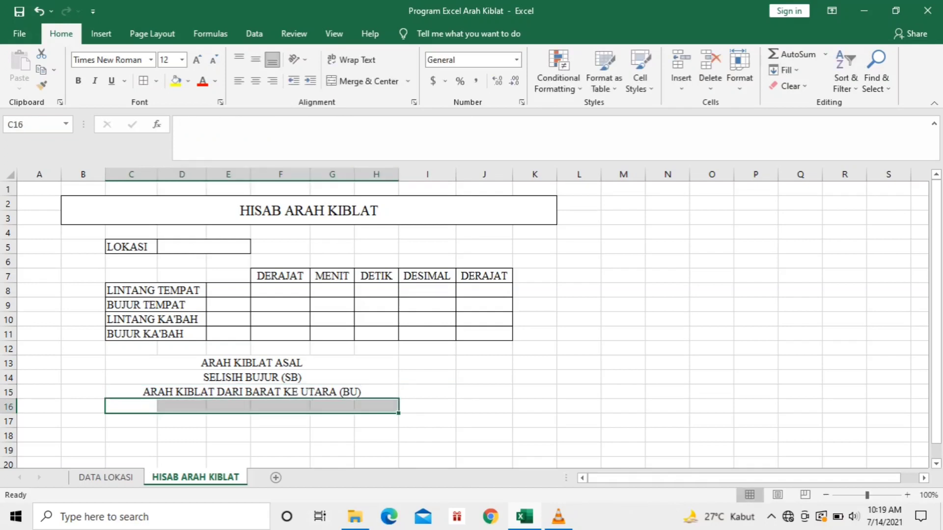
{"action": "key", "text": "alt+h"}
{"action": "type", "text": "mc"}
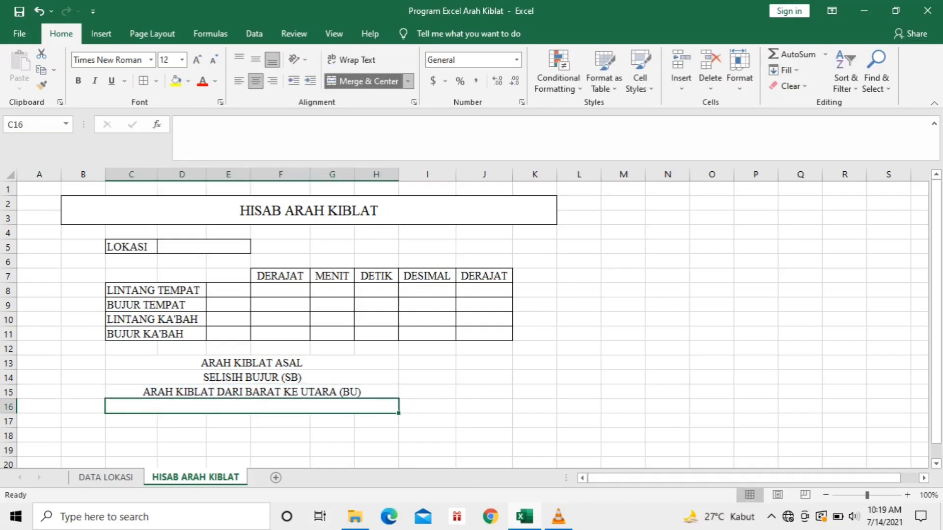
{"action": "type", "text": "ARAH KIB"}
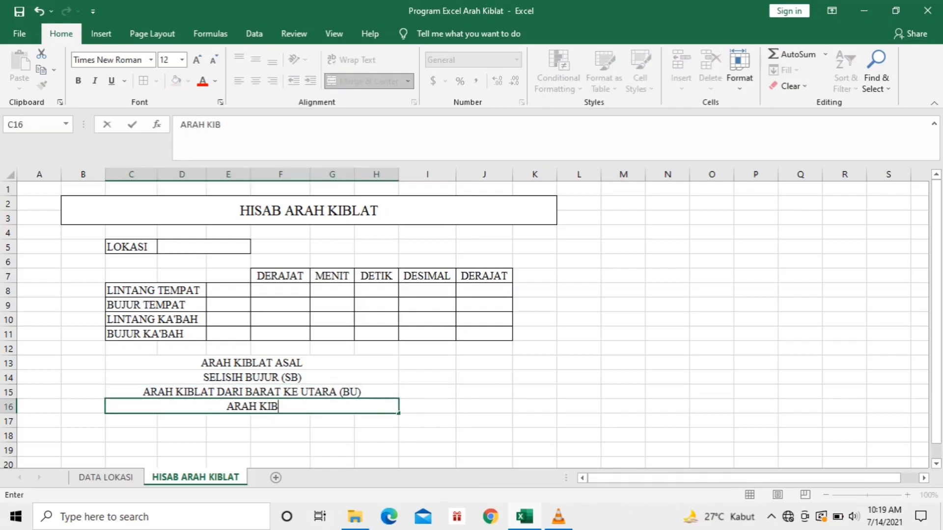
{"action": "type", "text": "LAT DARU"}
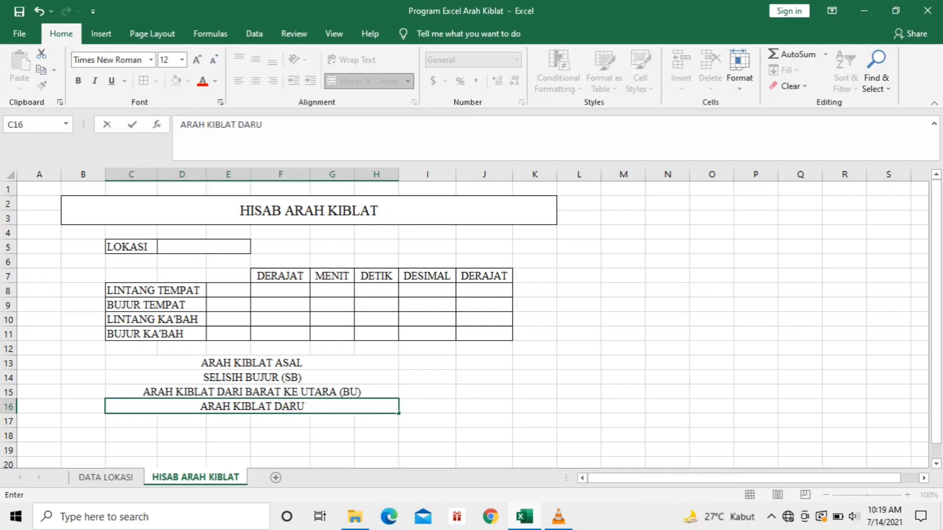
{"action": "key", "text": "BackSpace"}
{"action": "type", "text": "I"}
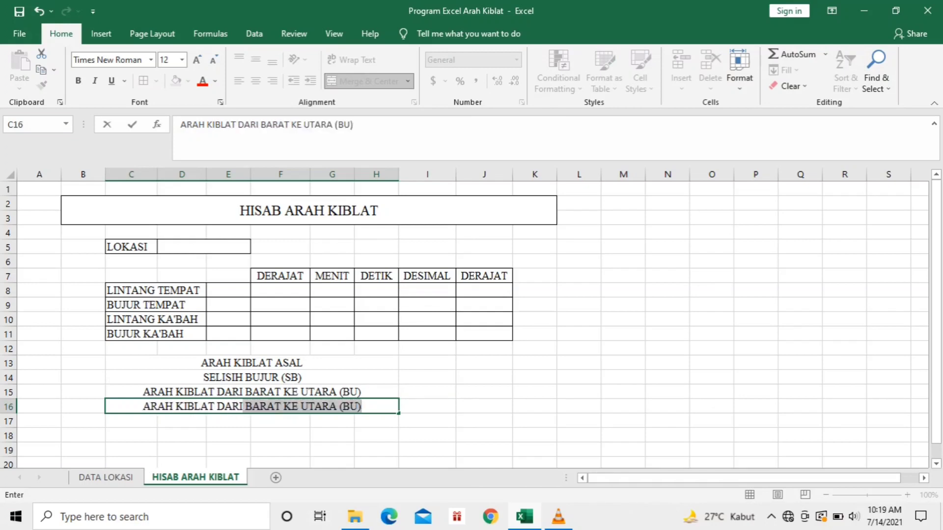
{"action": "type", "text": " UTARA"}
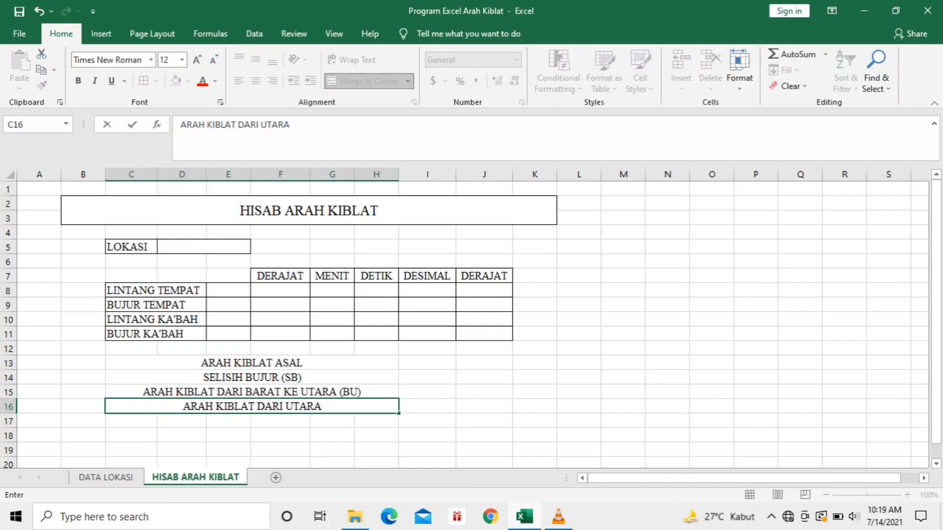
{"action": "type", "text": " KE BARAT"}
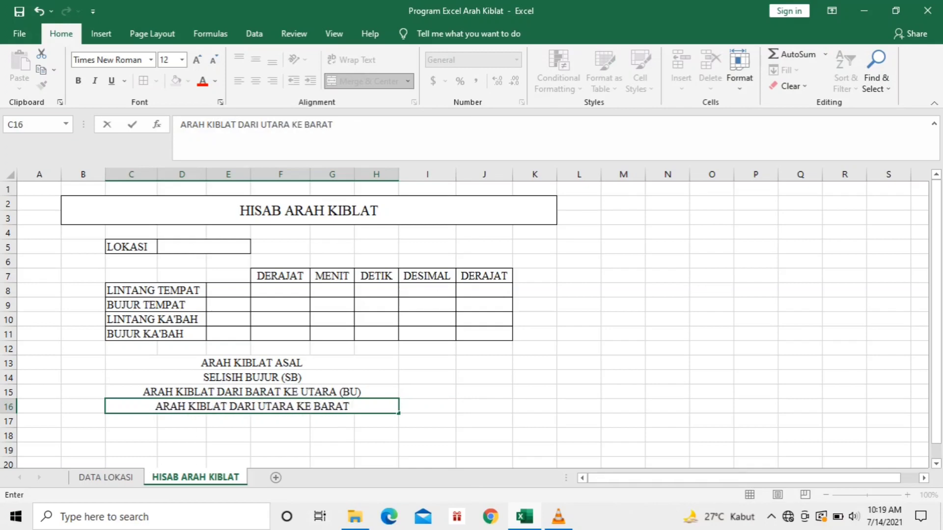
{"action": "type", "text": " (UB"}
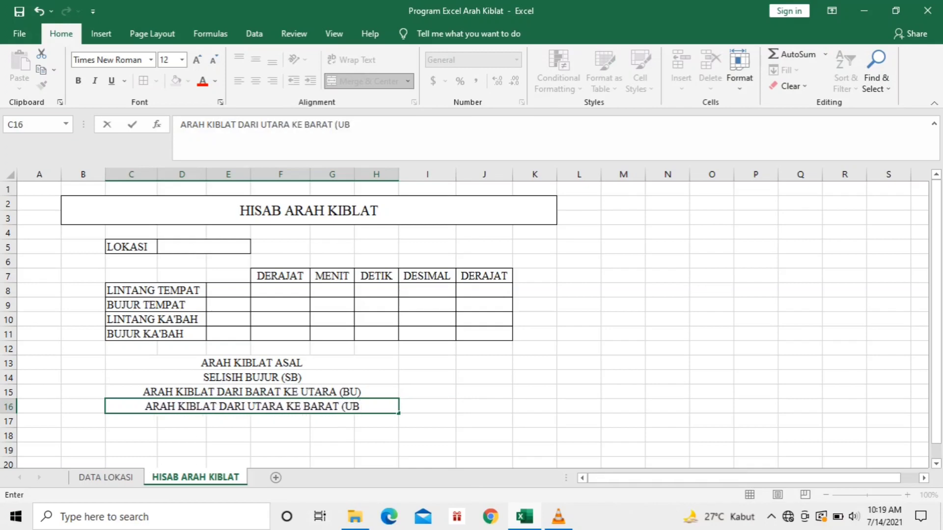
{"action": "type", "text": ")"}
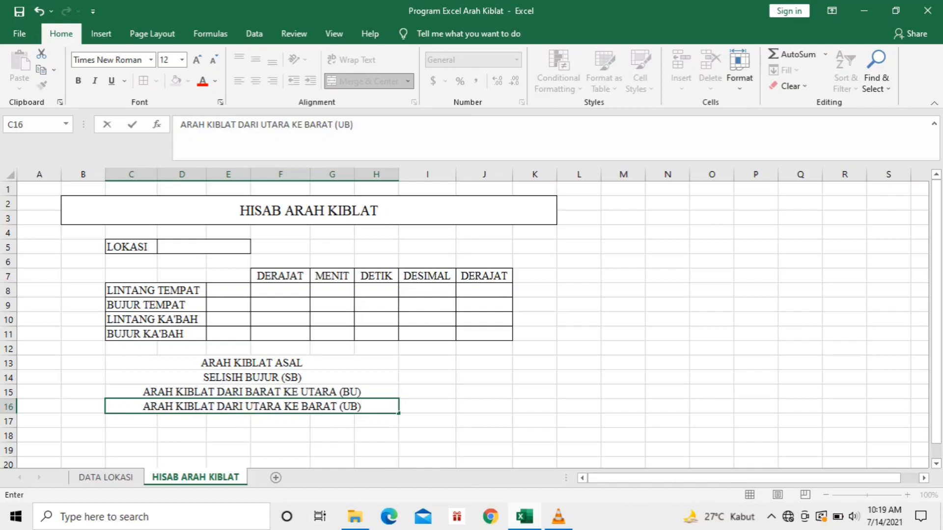
Step: Apply all borders to the qibla result rows in cells C13:J16
{"action": "mouse_move", "coordinate": [148, 364]}
{"action": "left_mouse_down"}
{"action": "mouse_move", "coordinate": [398, 393]}
{"action": "mouse_move", "coordinate": [511, 393]}
{"action": "mouse_move", "coordinate": [510, 406]}
{"action": "left_mouse_up"}
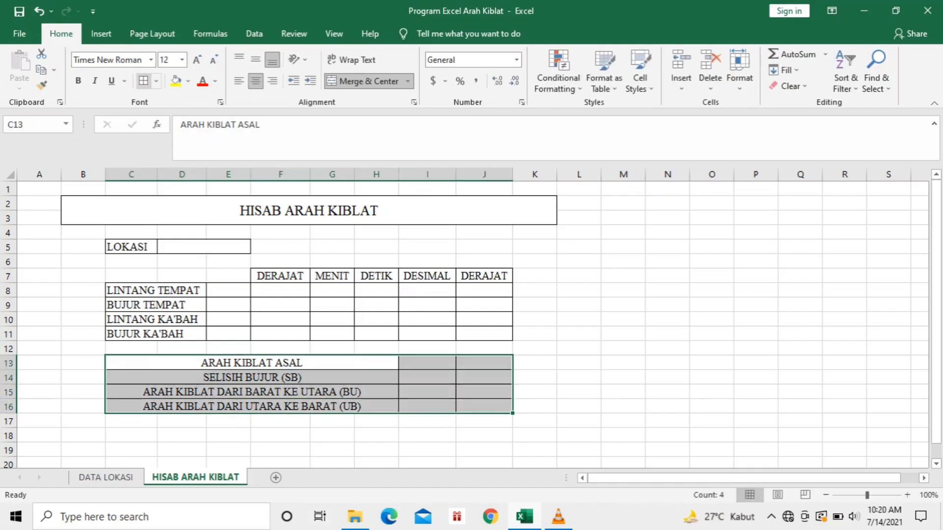
{"action": "left_click", "coordinate": [534, 362]}
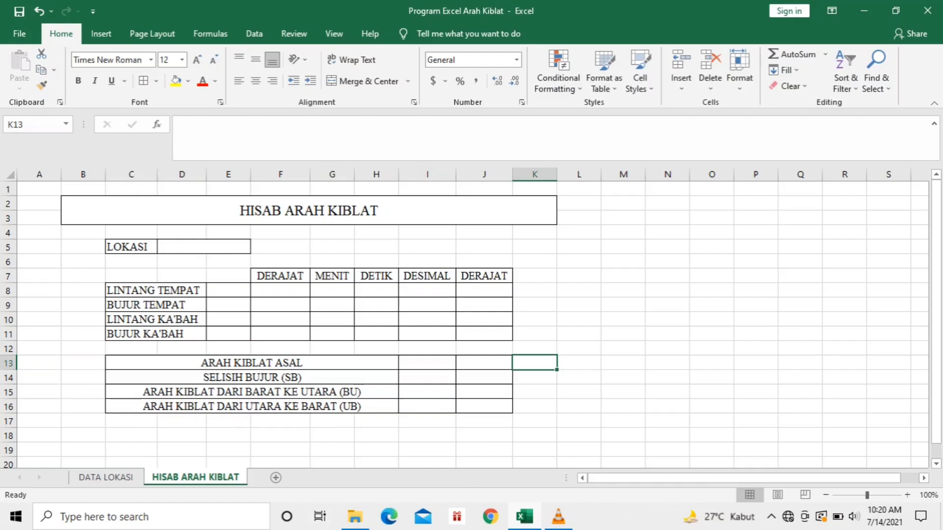
Step: Merge and centre cells C18:H18 and enter the label AZIMUT KIBLAT (UTSB)
{"action": "left_click_drag", "start_coordinate": [131, 436], "coordinate": [376, 436]}
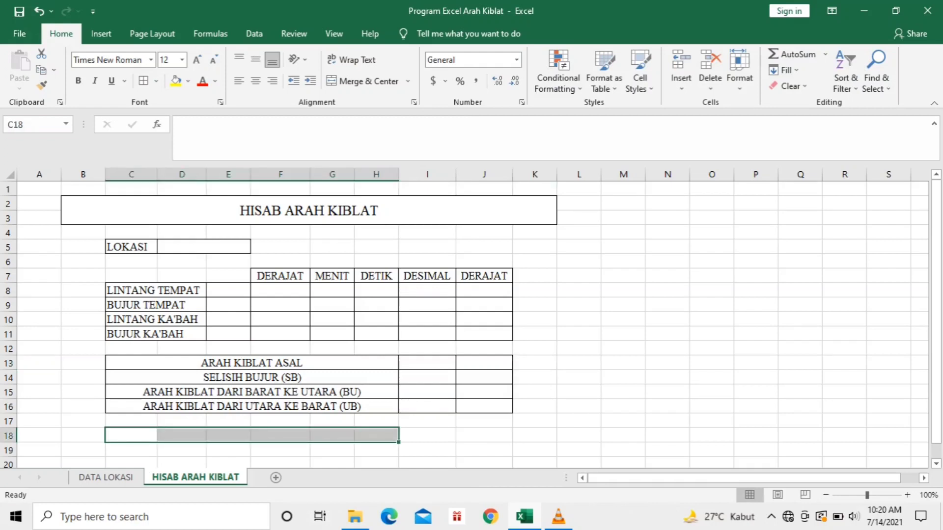
{"action": "left_click", "coordinate": [362, 81]}
{"action": "type", "text": "AZIMU"}
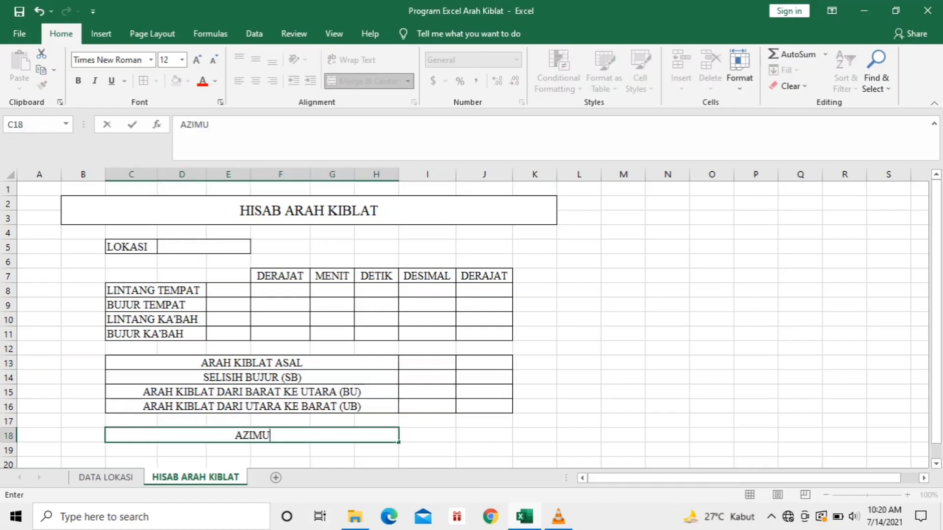
{"action": "type", "text": "T KIBLAT"}
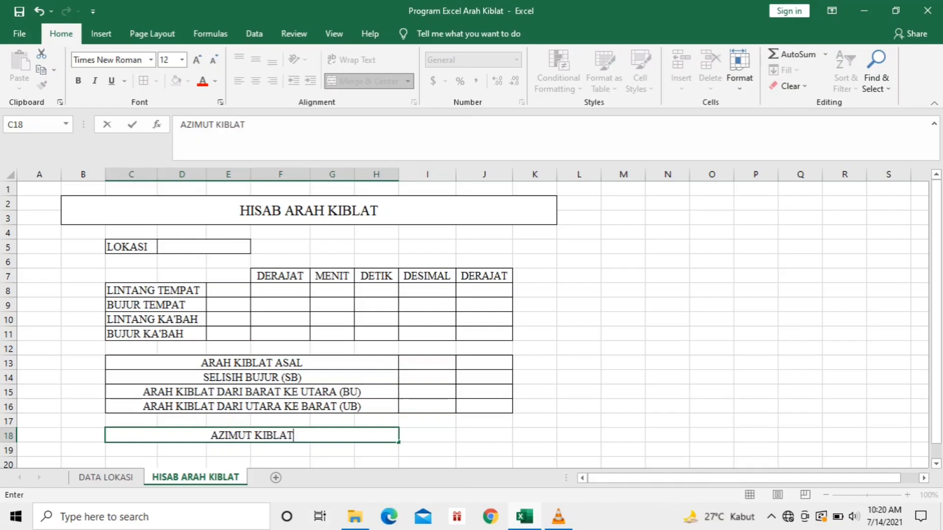
{"action": "type", "text": " (UTSB)"}
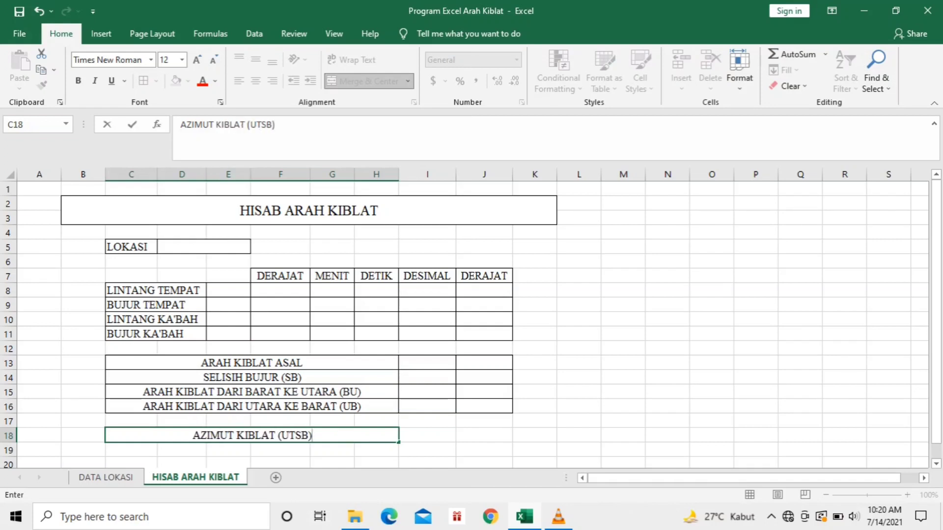
Step: Merge and centre cells C19:H19 and enter the label JARAK KE KA'BAH (JK)
{"action": "left_click_drag", "start_coordinate": [130, 449], "coordinate": [376, 450]}
{"action": "left_click", "coordinate": [362, 81]}
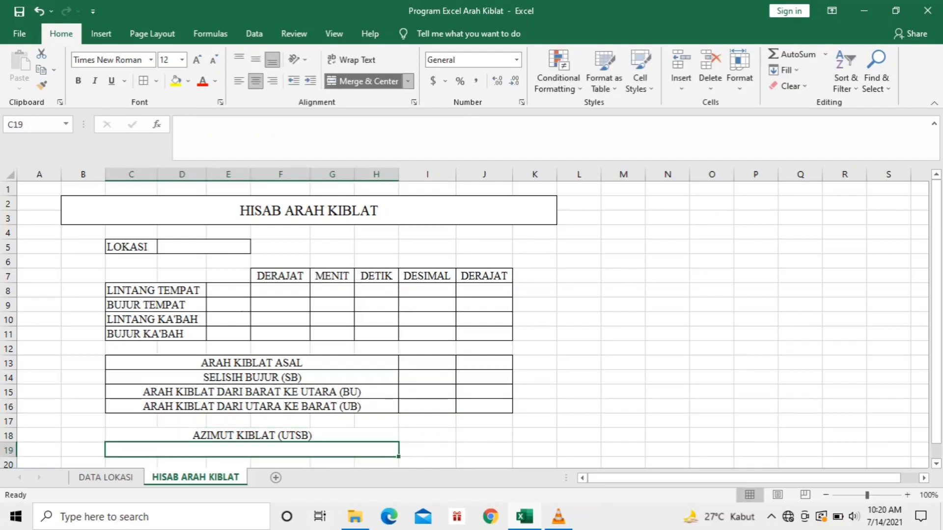
{"action": "type", "text": "JARAK"}
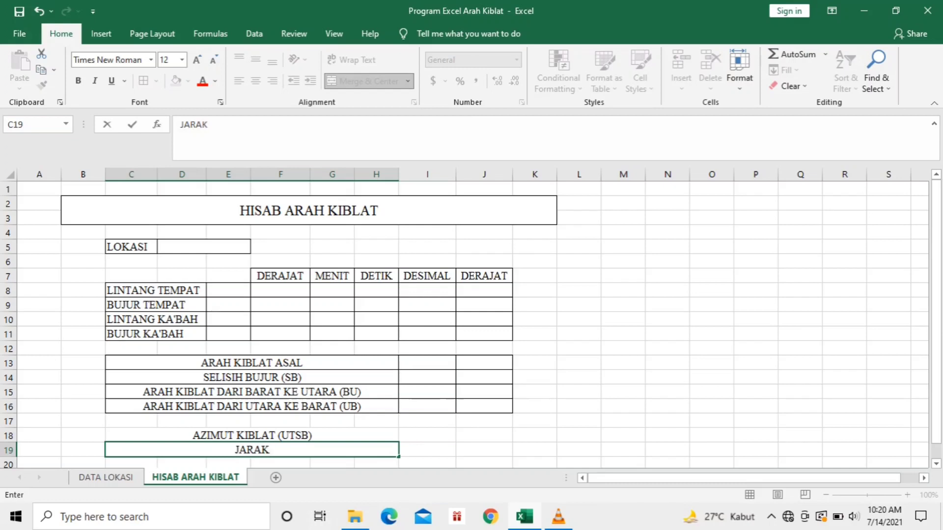
{"action": "type", "text": " KE KA"}
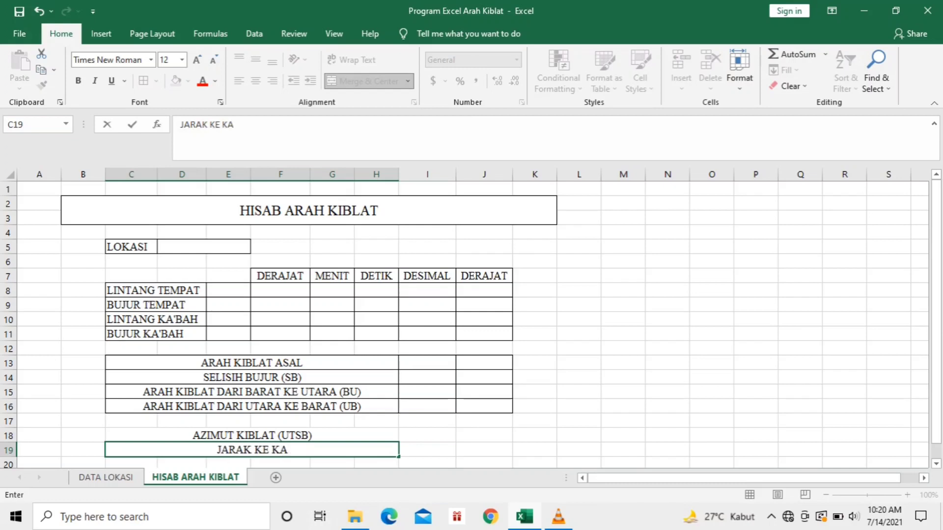
{"action": "type", "text": "'BAH"}
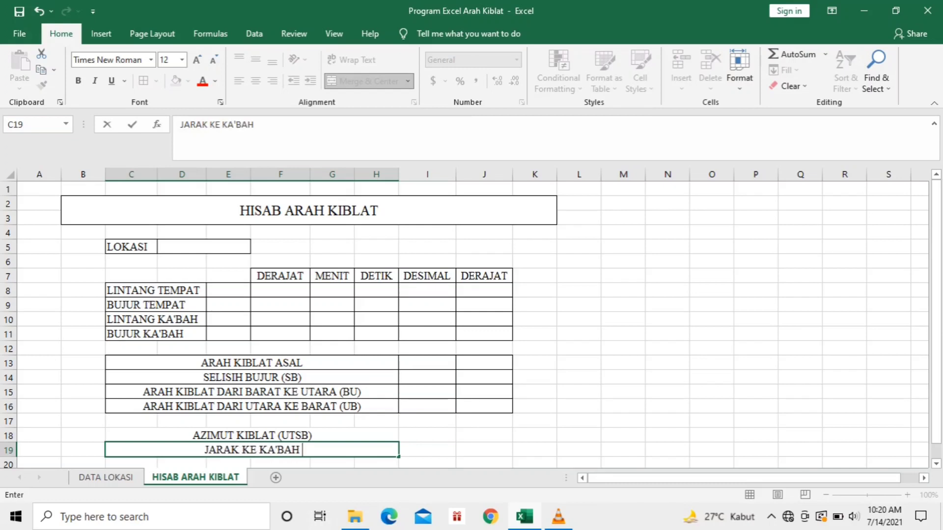
{"action": "type", "text": " (JK)"}
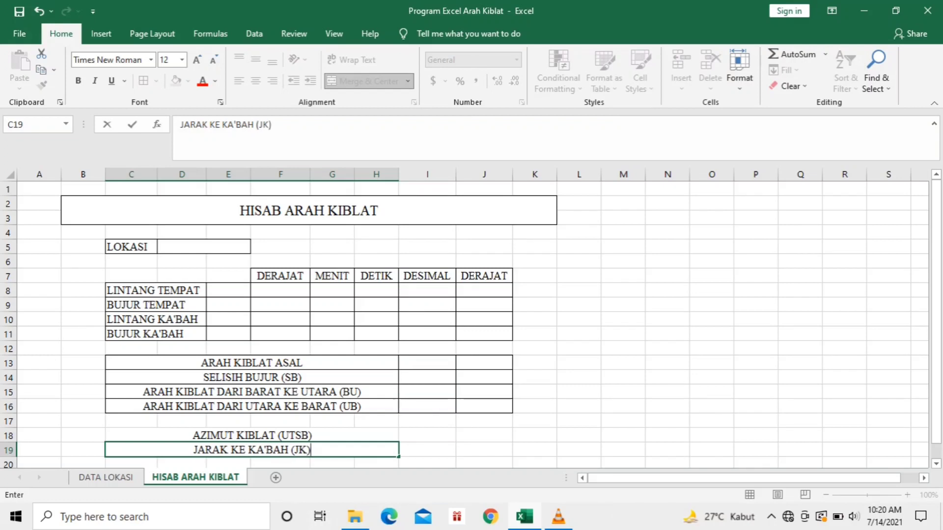
{"action": "scroll", "coordinate": [467, 319], "scroll_direction": "down", "scroll_amount": 1}
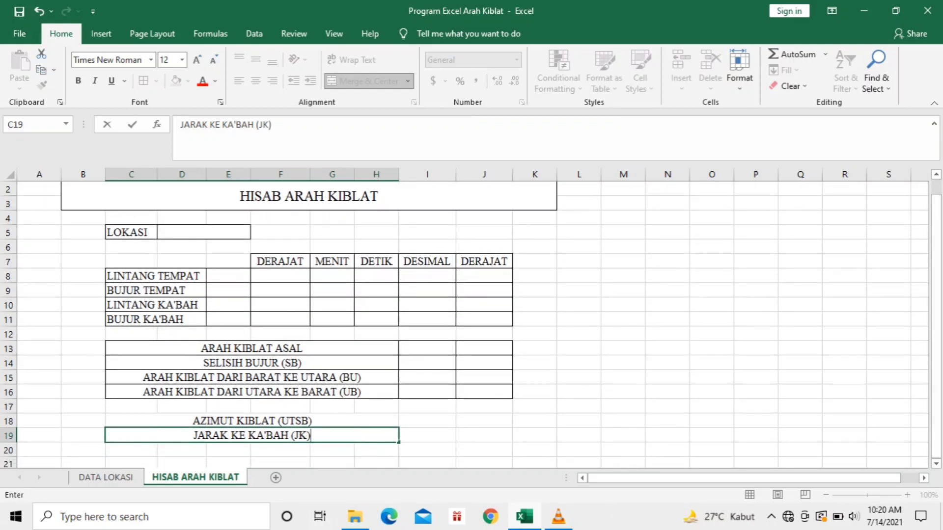
Step: Merge and centre cells C20:H20 and enter the label KEMELENCENGAN ARAH KIBLAT
{"action": "left_click_drag", "start_coordinate": [130, 449], "coordinate": [376, 449]}
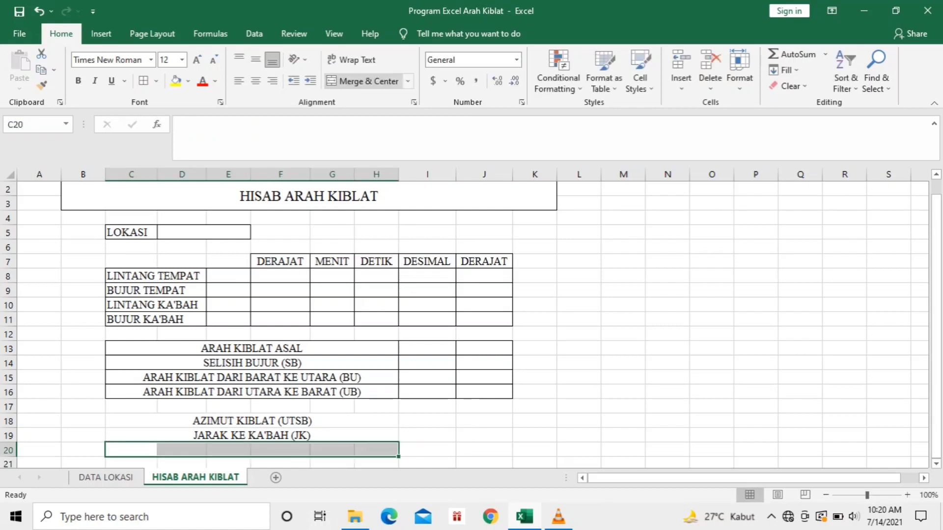
{"action": "left_click", "coordinate": [368, 81]}
{"action": "type", "text": "KEM"}
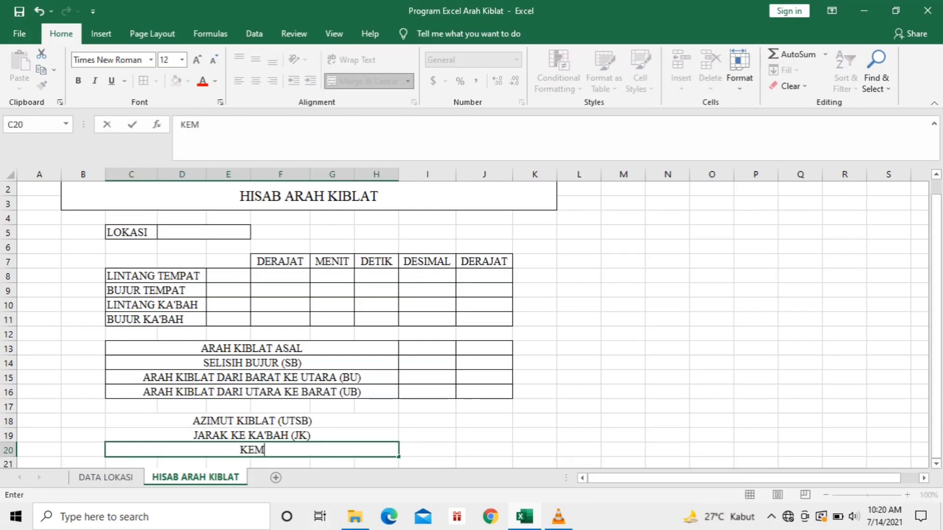
{"action": "type", "text": "ELENCENGAN "}
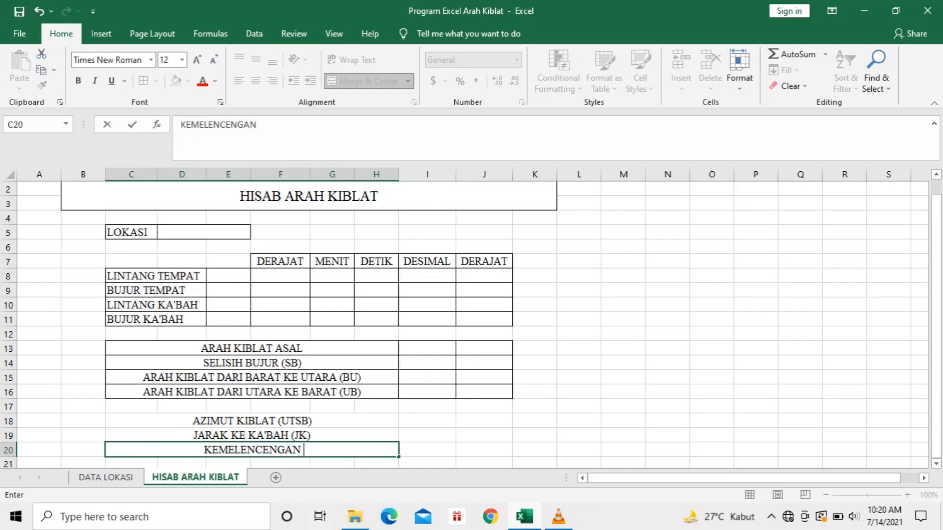
{"action": "type", "text": "ARAH"}
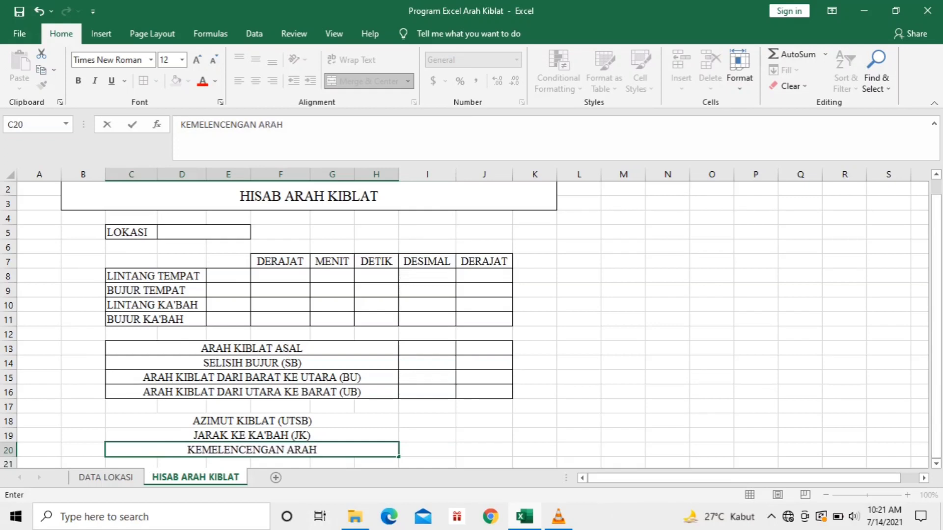
{"action": "type", "text": " KIBLAT"}
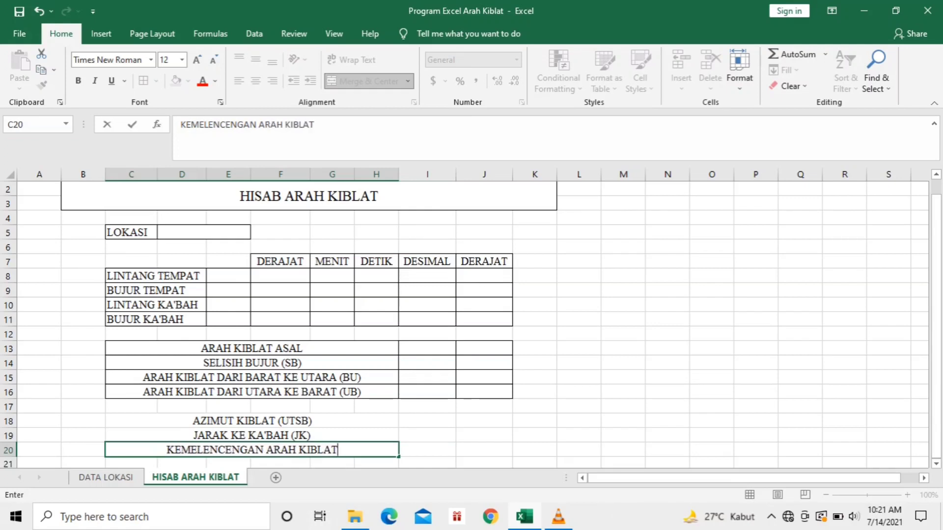
Step: Apply all borders to the azimuth, distance and deviation rows in cells C18:J20
{"action": "left_click_drag", "start_coordinate": [252, 421], "coordinate": [483, 450]}
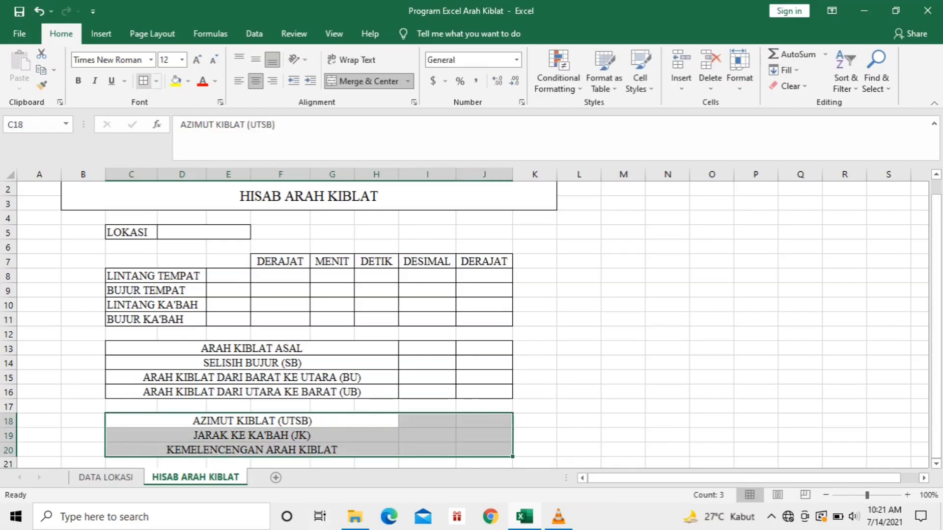
{"action": "left_click", "coordinate": [144, 81]}
{"action": "left_click", "coordinate": [534, 333]}
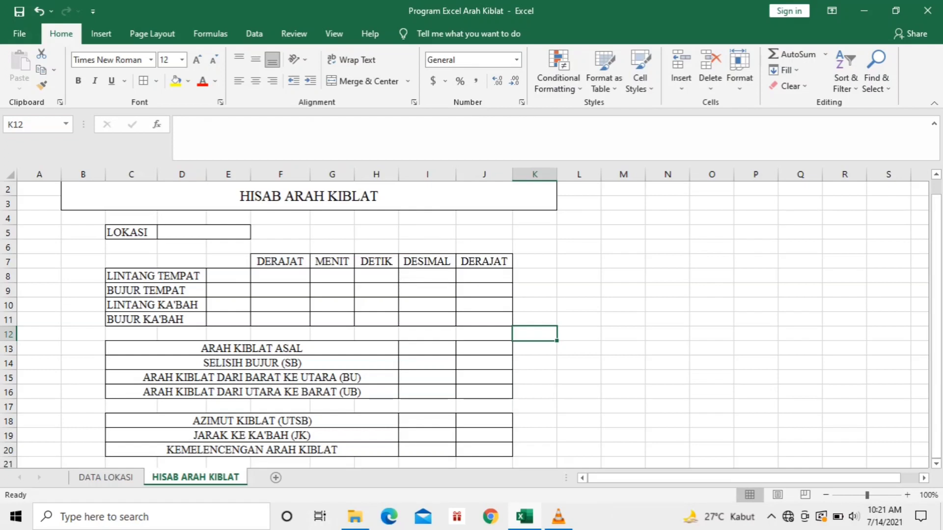
Step: Define the workbook name DATALOKASI for the city name column A1:A344 on the DATA LOKASI sheet
{"action": "left_click", "coordinate": [204, 232]}
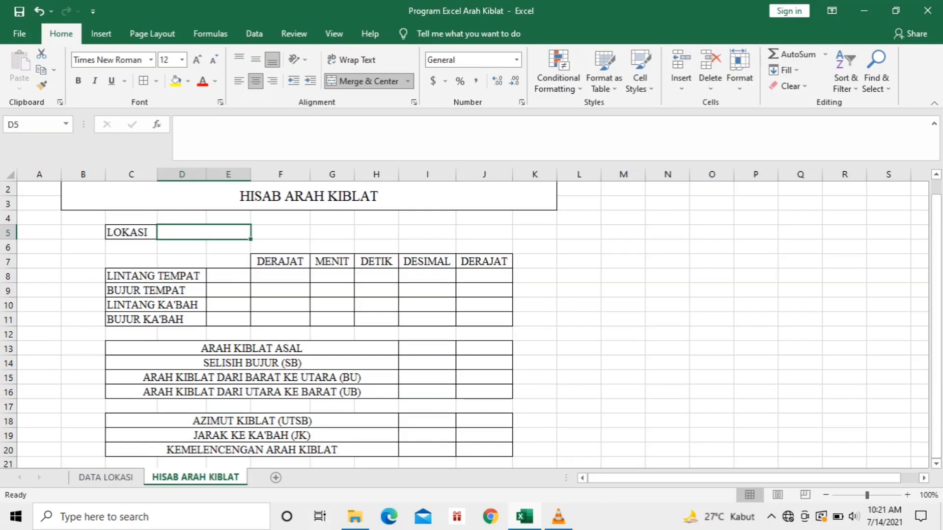
{"action": "left_click", "coordinate": [106, 477]}
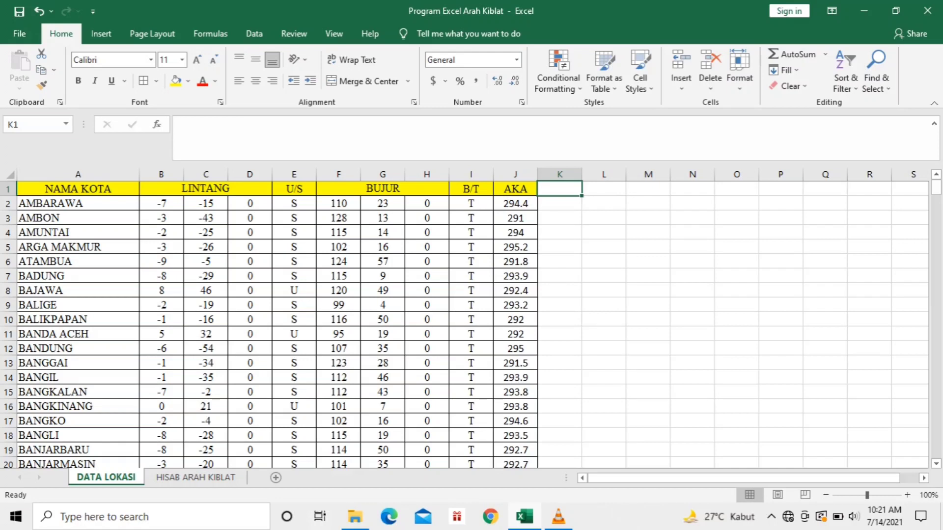
{"action": "left_click_drag", "start_coordinate": [78, 189], "coordinate": [77, 437]}
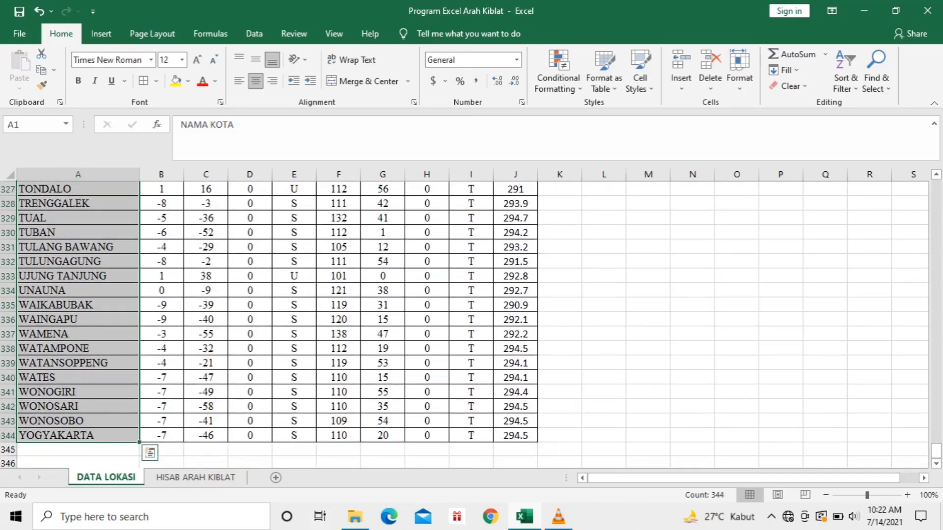
{"action": "right_click", "coordinate": [87, 439]}
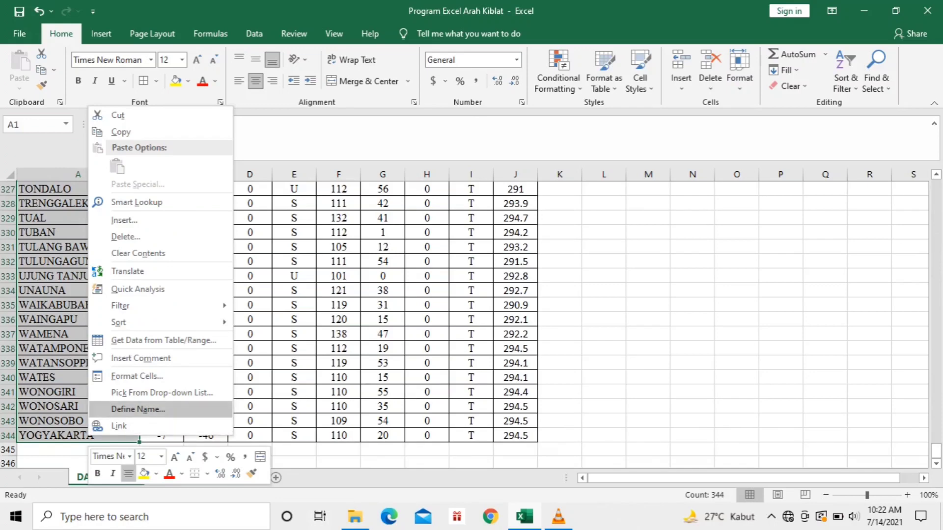
{"action": "left_click", "coordinate": [138, 409]}
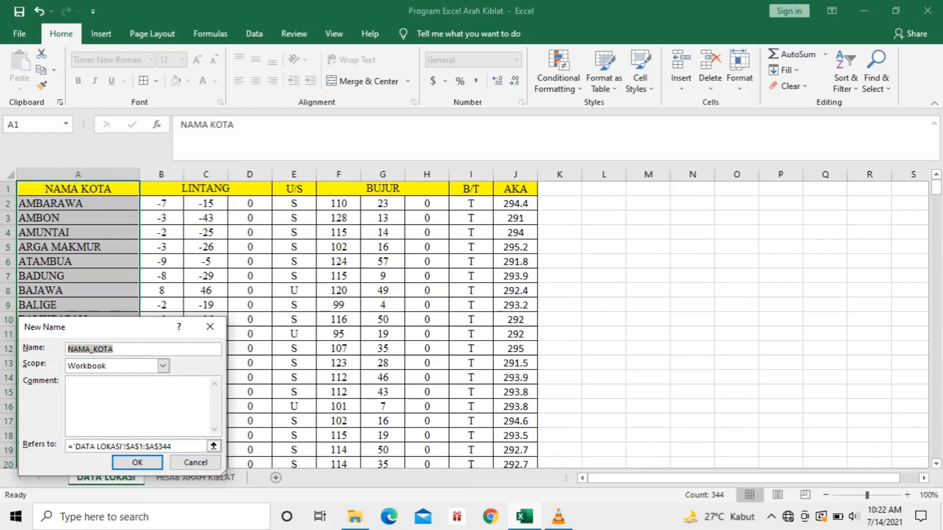
{"action": "type", "text": "DATALOKASI"}
{"action": "left_click", "coordinate": [137, 463]}
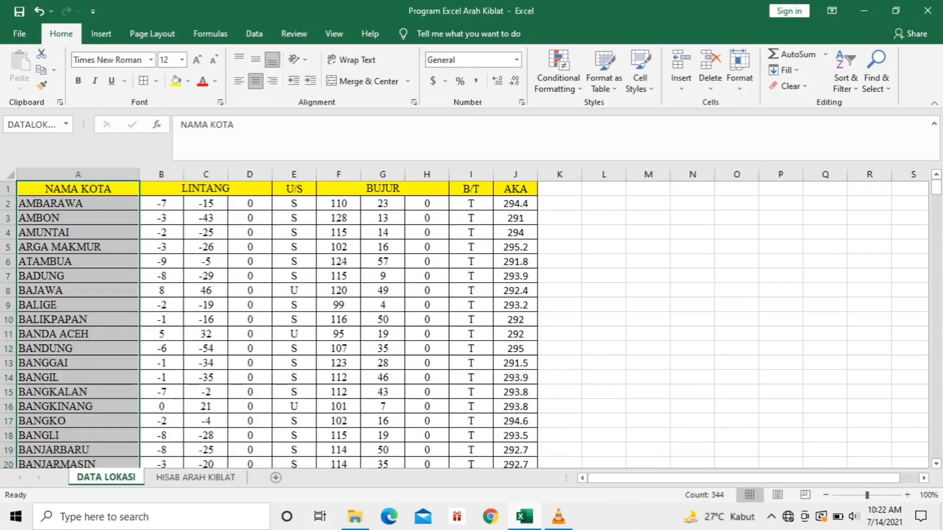
{"action": "left_click", "coordinate": [77, 189]}
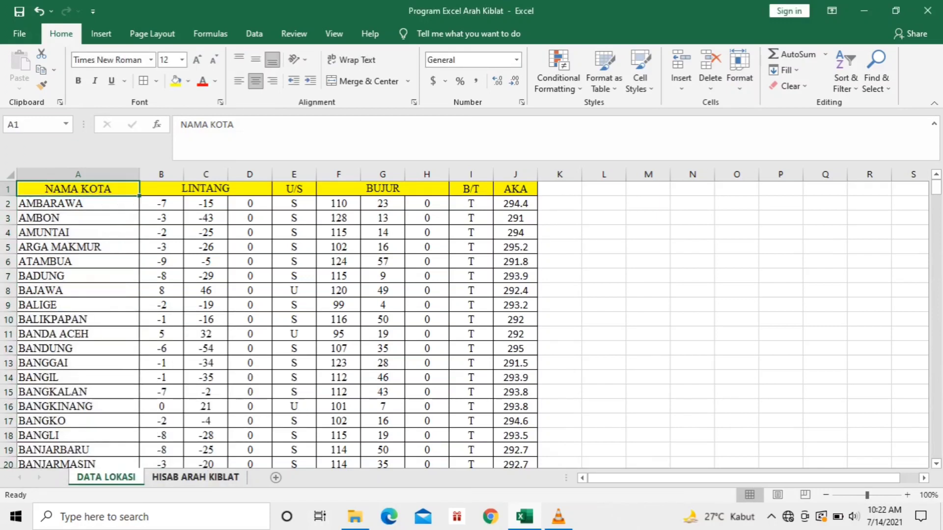
Step: Add list data validation to the LOKASI cell D5 on the HISAB ARAH KIBLAT sheet, with =DATALOKASI as source
{"action": "left_click", "coordinate": [196, 477]}
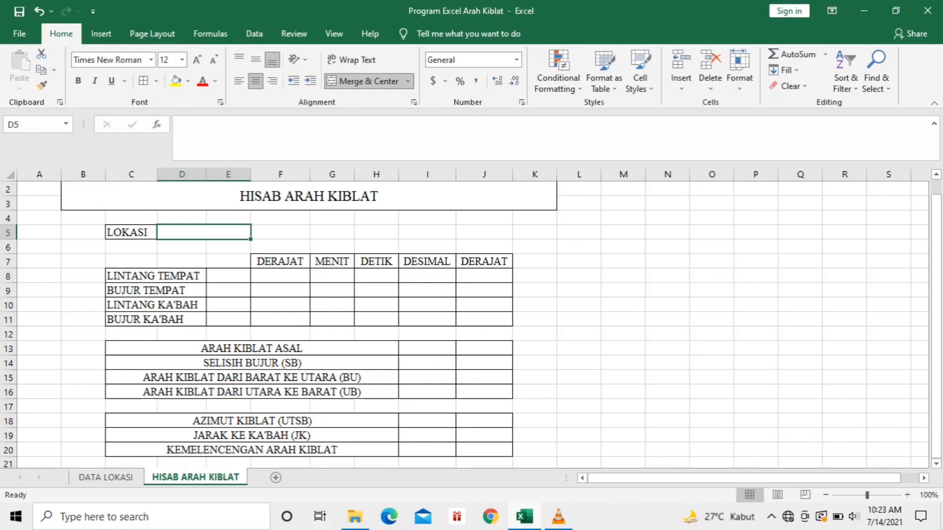
{"action": "left_click", "coordinate": [254, 33]}
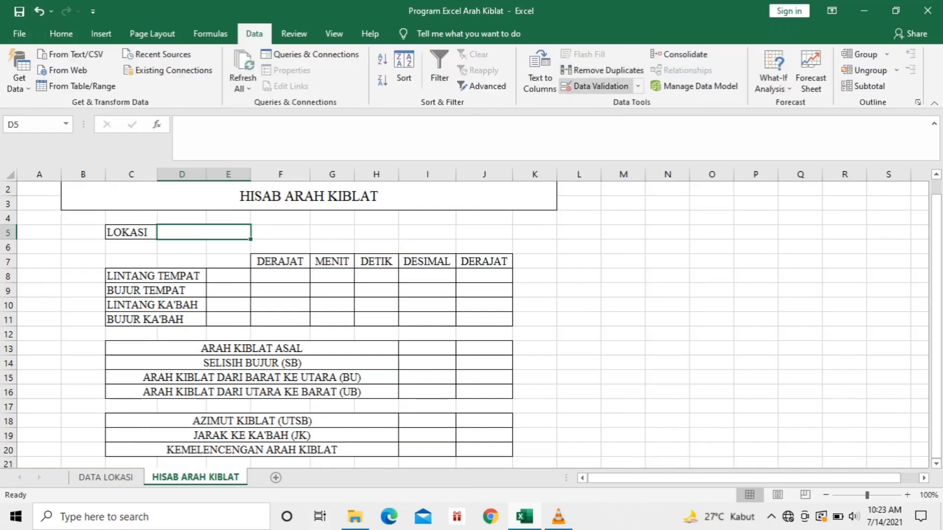
{"action": "left_click", "coordinate": [595, 87]}
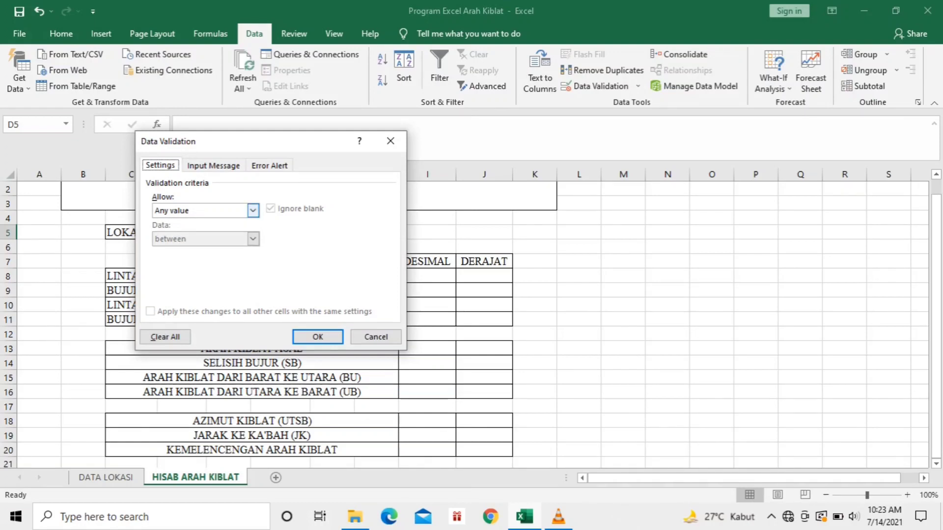
{"action": "left_click", "coordinate": [253, 210]}
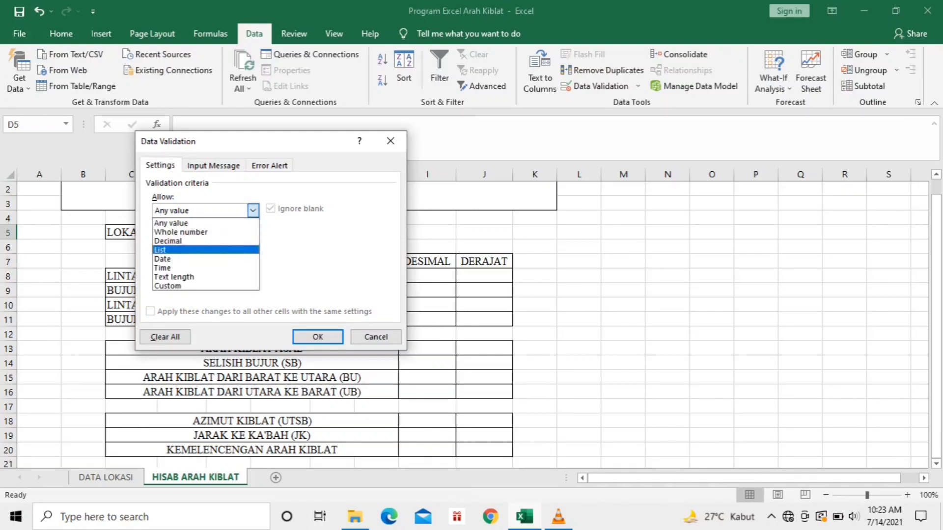
{"action": "left_click", "coordinate": [160, 249]}
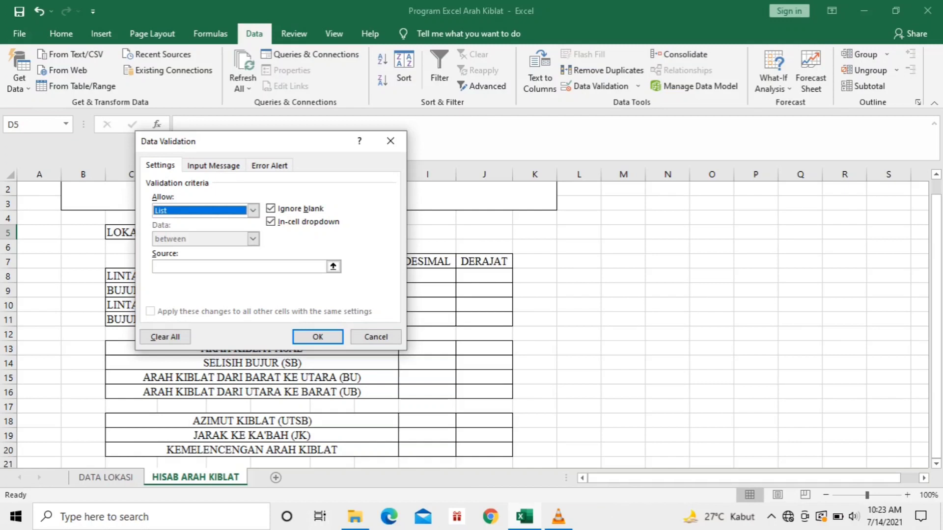
{"action": "left_click", "coordinate": [236, 267]}
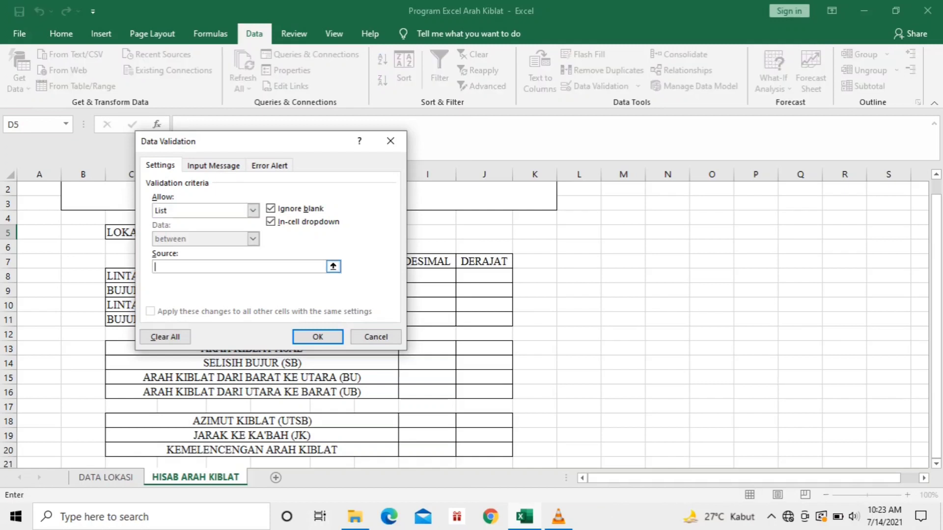
{"action": "type", "text": "=DATALOKASI"}
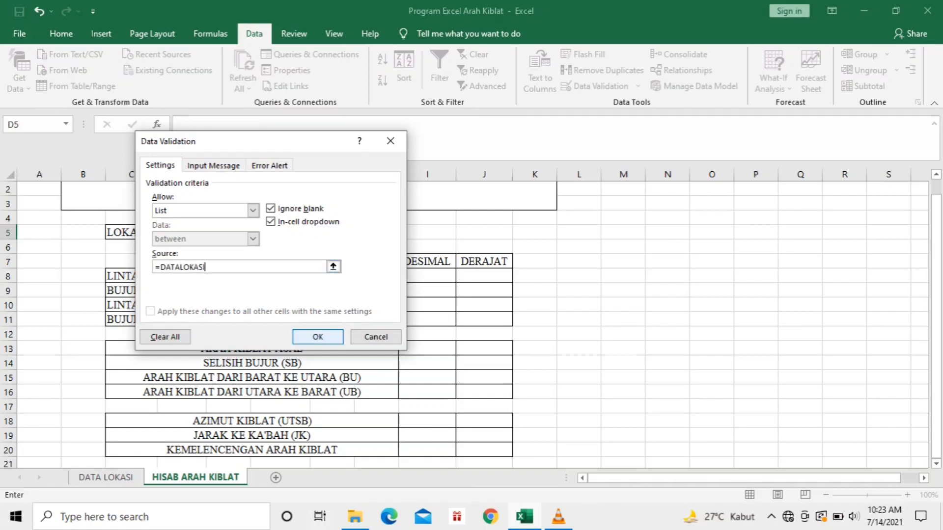
{"action": "key", "text": "Return"}
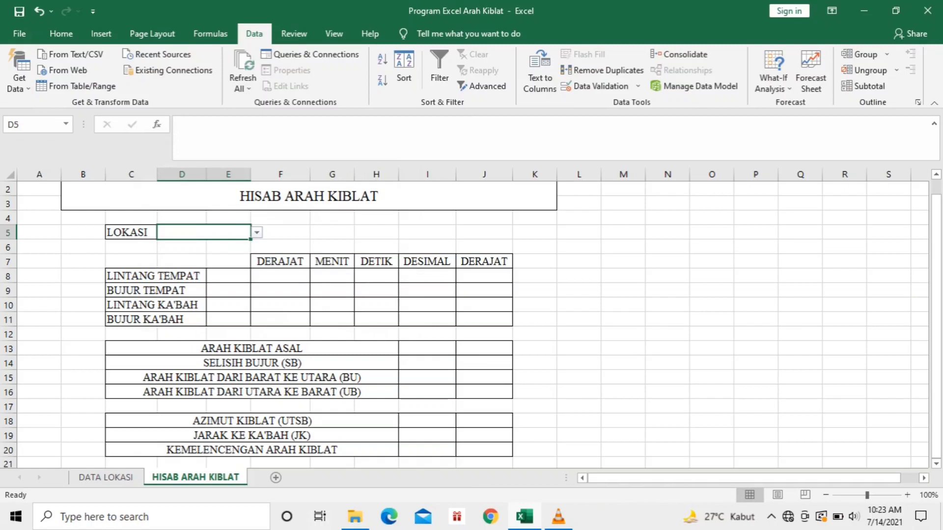
Step: Choose YOGYAKARTA as the location in cell D5 from its validation list
{"action": "key", "text": "alt+Down"}
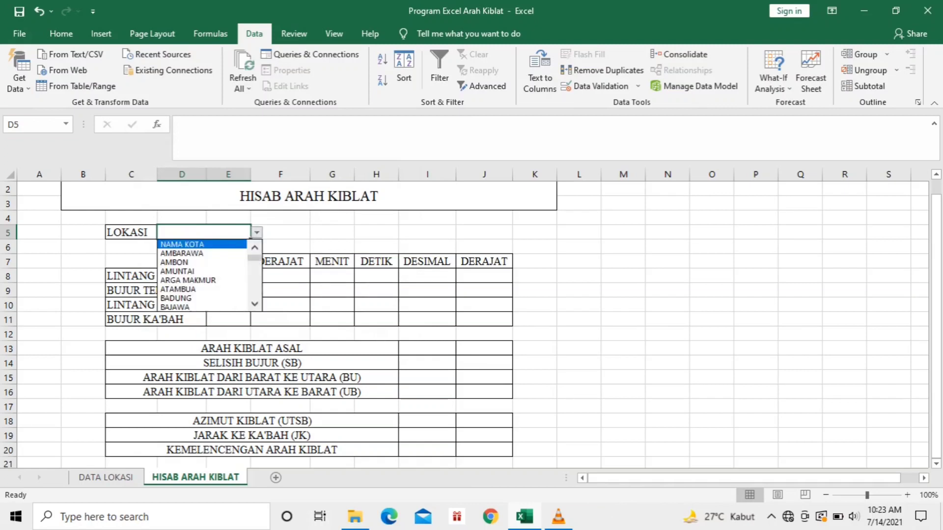
{"action": "scroll", "coordinate": [206, 275], "scroll_direction": "down", "scroll_amount": 20}
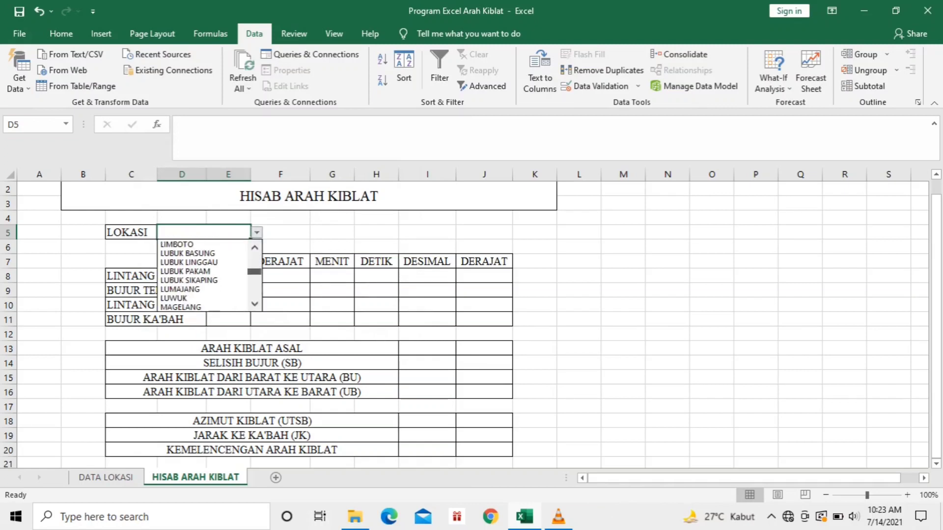
{"action": "scroll", "coordinate": [207, 275], "scroll_direction": "down", "scroll_amount": 20}
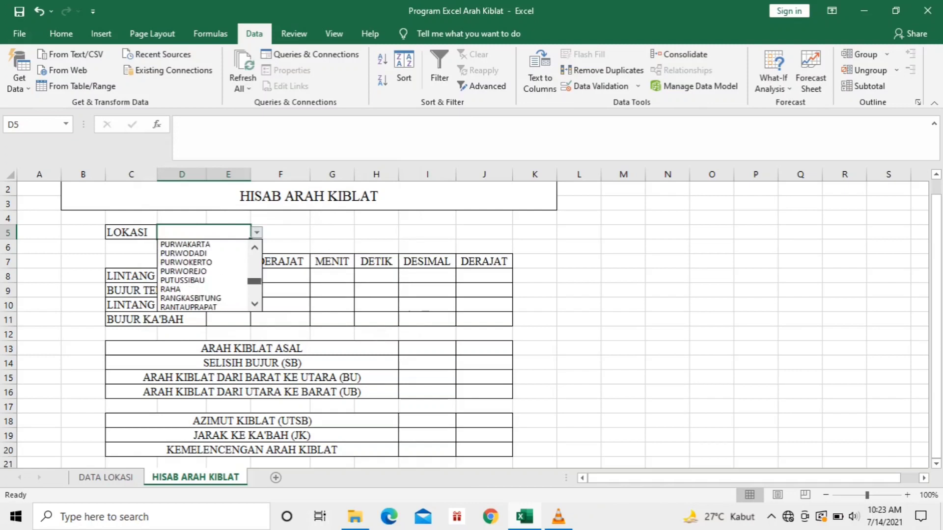
{"action": "scroll", "coordinate": [206, 275], "scroll_direction": "down", "scroll_amount": 20}
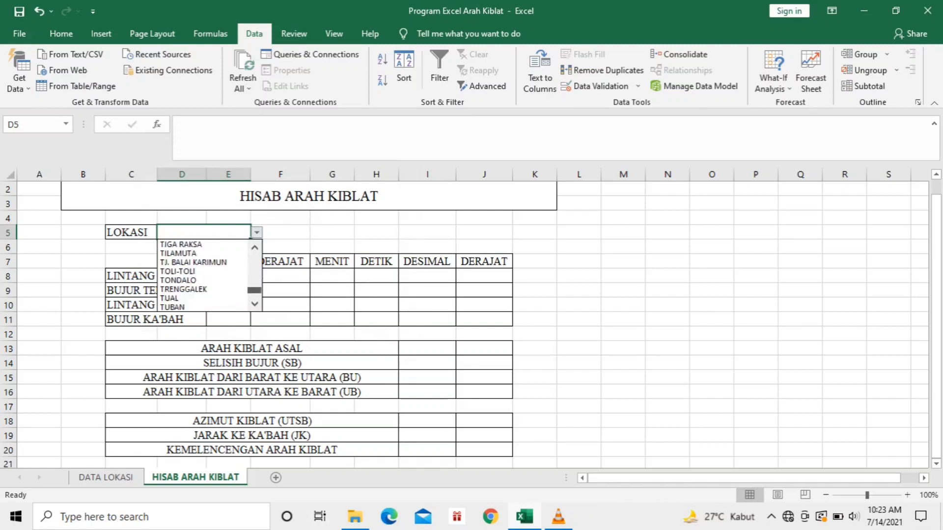
{"action": "scroll", "coordinate": [207, 275], "scroll_direction": "down", "scroll_amount": 5}
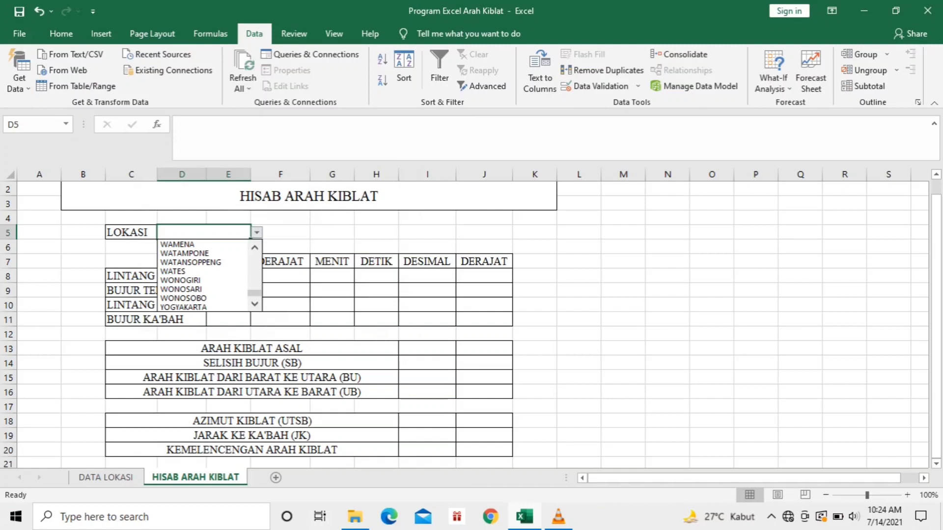
{"action": "left_click", "coordinate": [183, 306]}
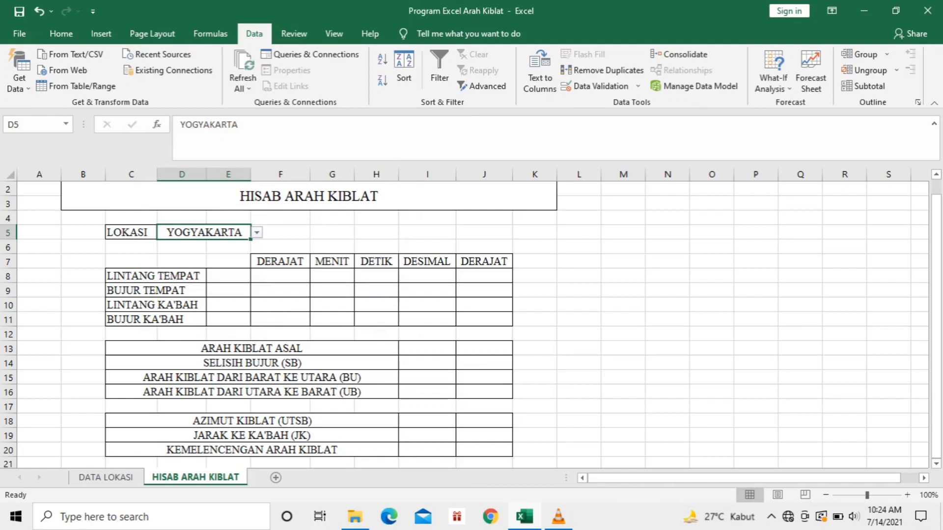
{"action": "left_click", "coordinate": [280, 276]}
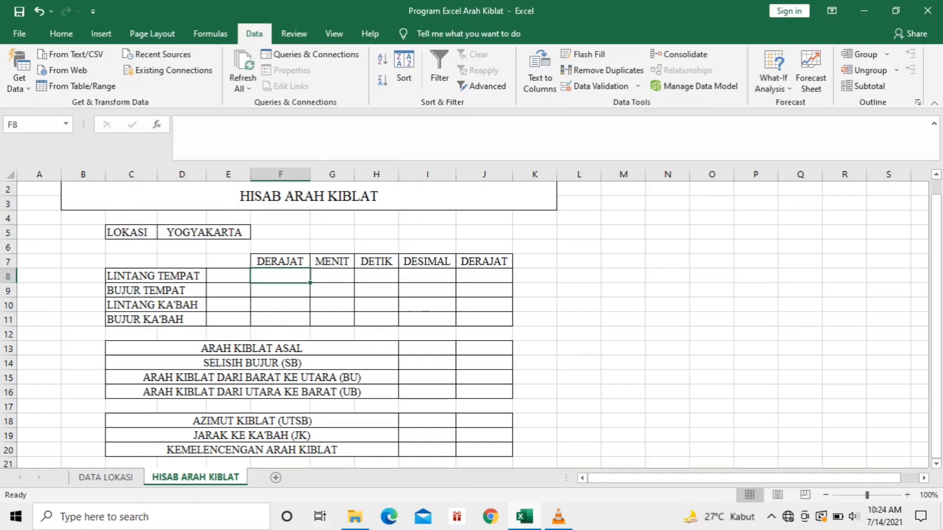
{"action": "left_click", "coordinate": [332, 276]}
{"action": "left_click", "coordinate": [376, 275]}
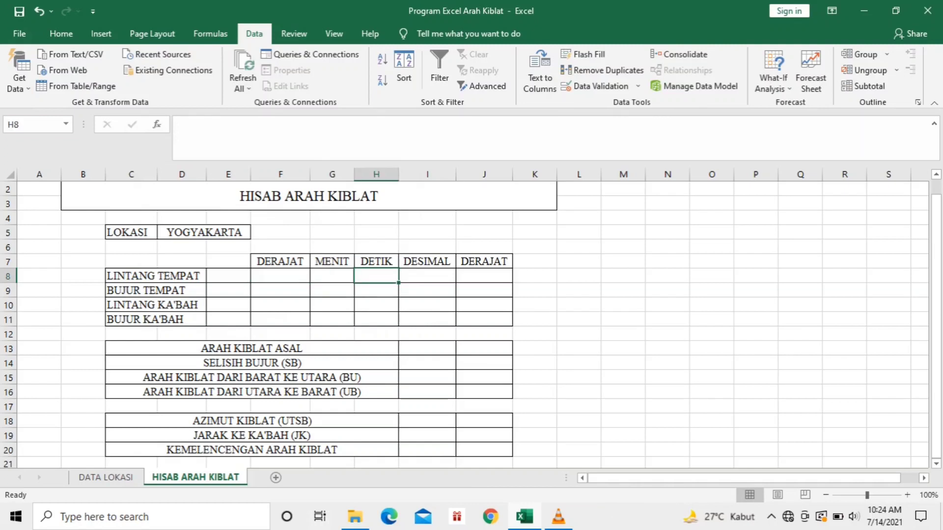
Step: Enter =VLOOKUP(D5,'DATA LOKASI'!$A$1:$J$344,2,0) in the LINTANG TEMPAT degrees cell F8
{"action": "left_click", "coordinate": [281, 275]}
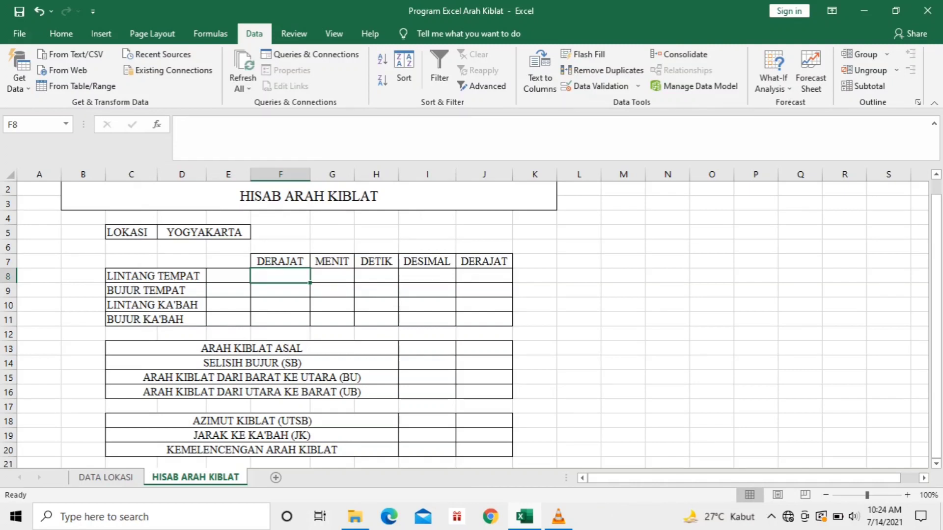
{"action": "type", "text": "="}
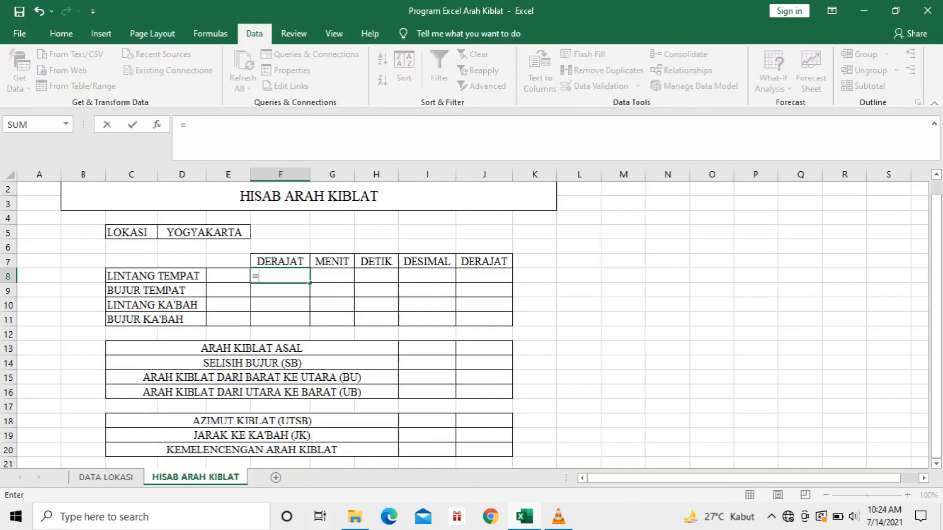
{"action": "type", "text": "VLO"}
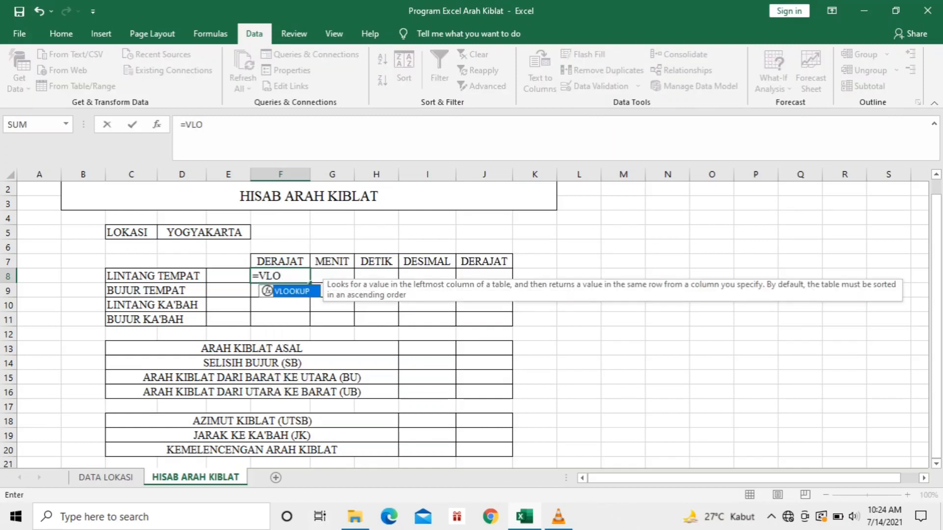
{"action": "type", "text": "OKU"}
{"action": "type", "text": "P"}
{"action": "type", "text": "("}
{"action": "key", "text": "BackSpace"}
{"action": "type", "text": "("}
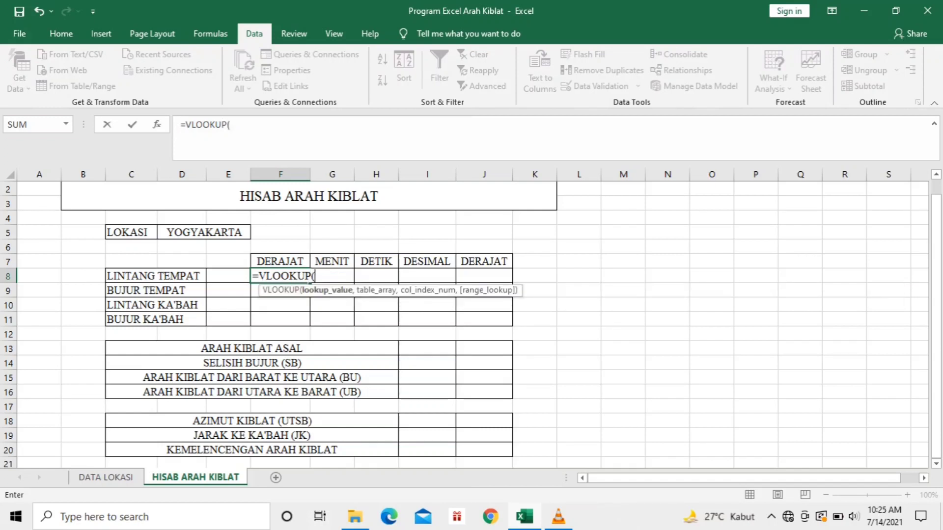
{"action": "left_click", "coordinate": [204, 232]}
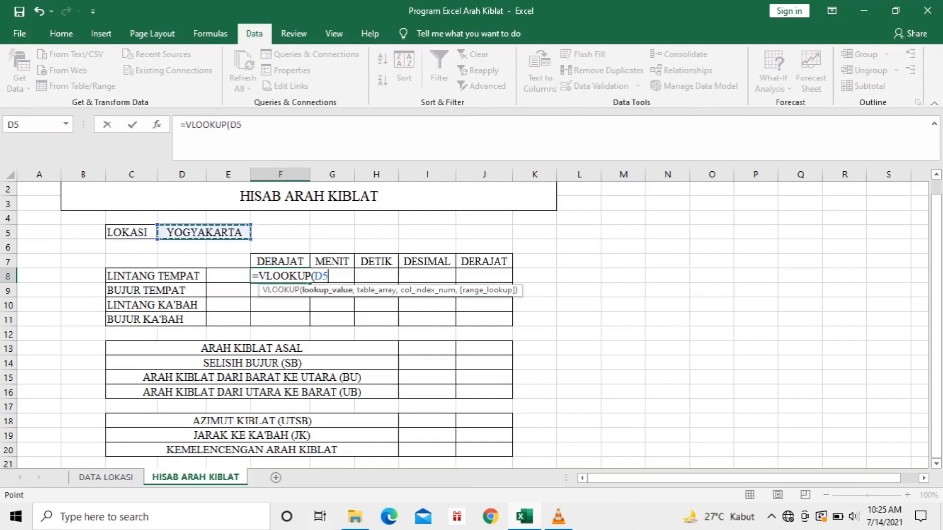
{"action": "type", "text": ","}
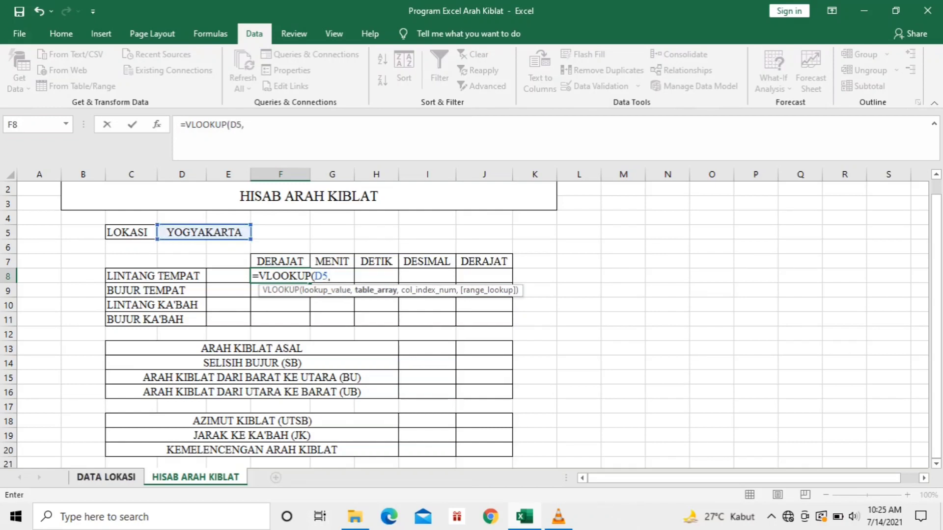
{"action": "left_click", "coordinate": [106, 477]}
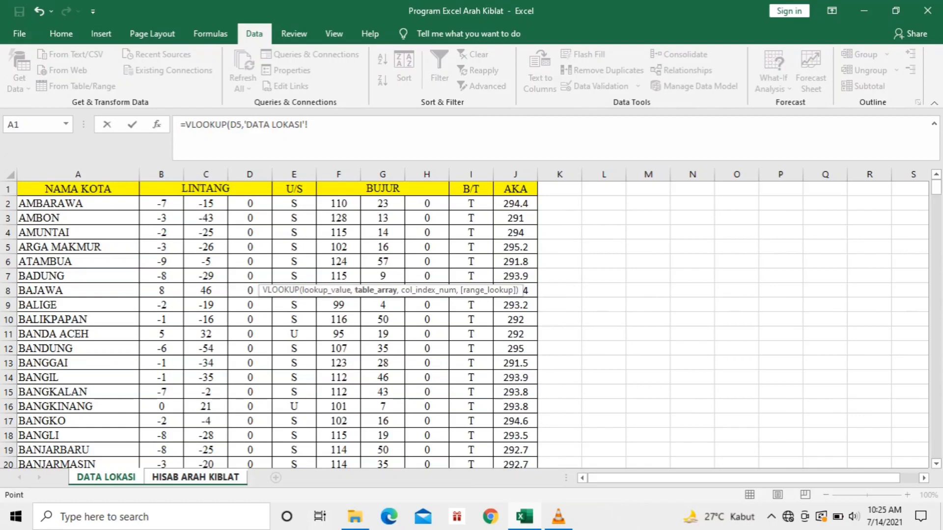
{"action": "left_click_drag", "start_coordinate": [73, 189], "coordinate": [535, 444]}
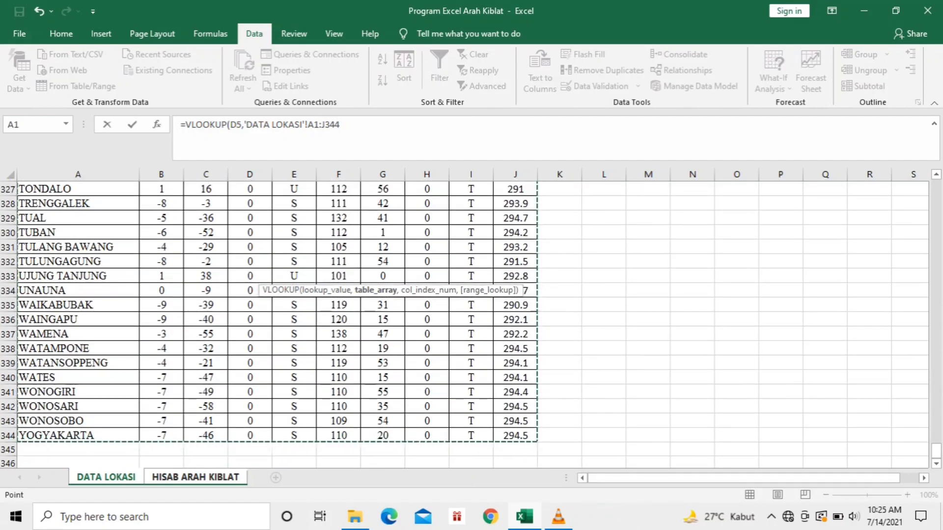
{"action": "key", "text": "F4"}
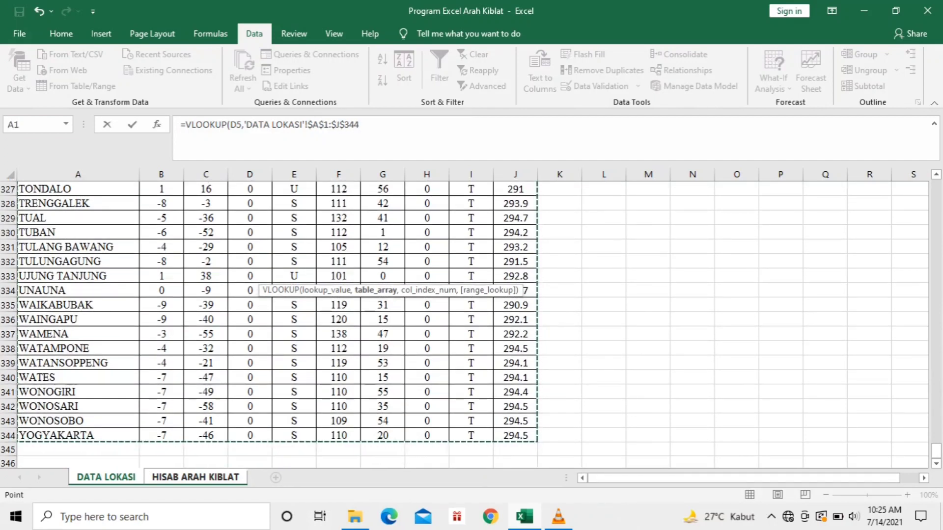
{"action": "type", "text": ","}
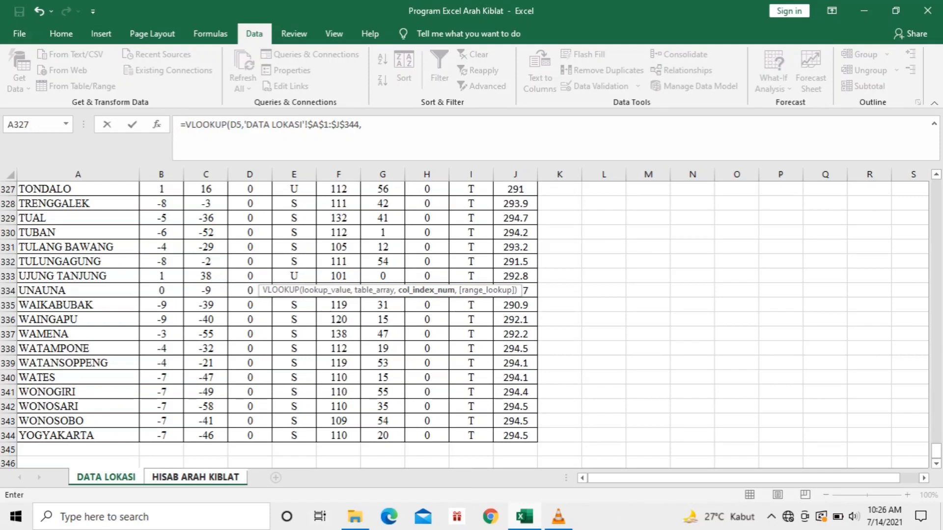
{"action": "type", "text": "2,0"}
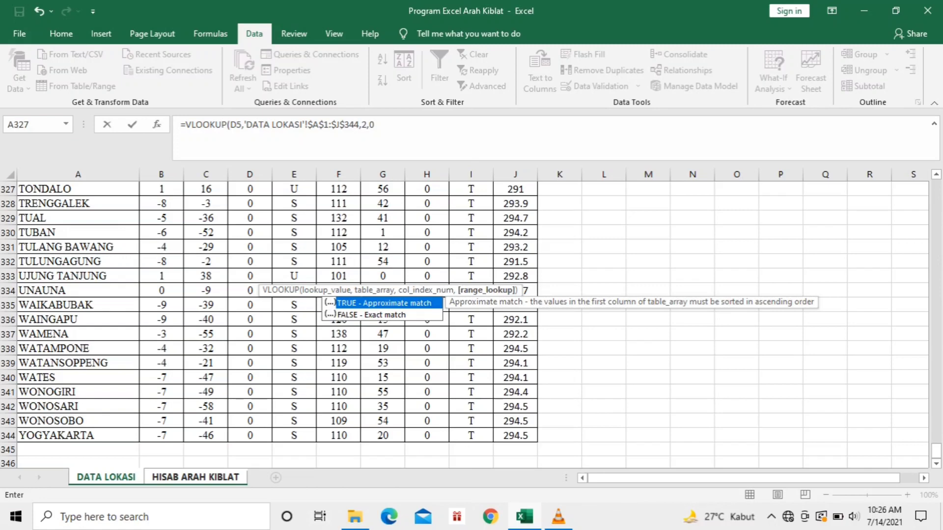
{"action": "type", "text": ")"}
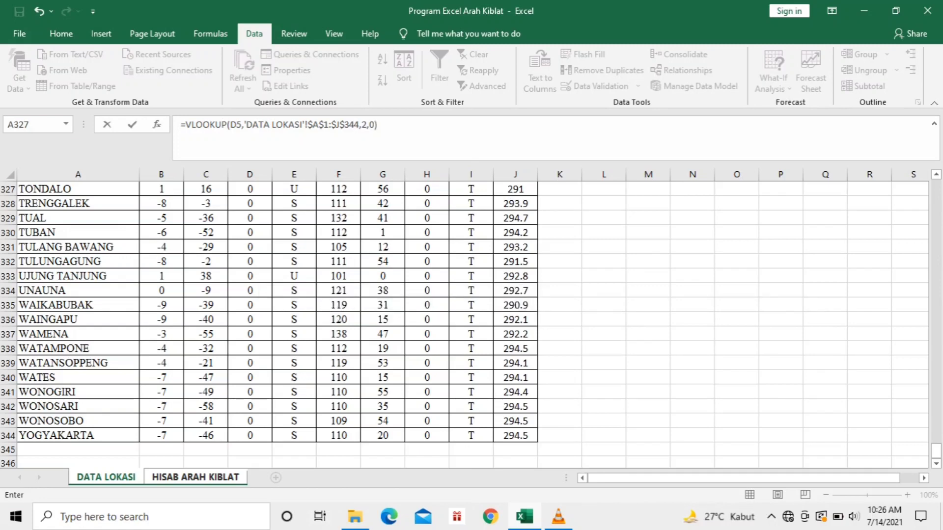
{"action": "key", "text": "Return"}
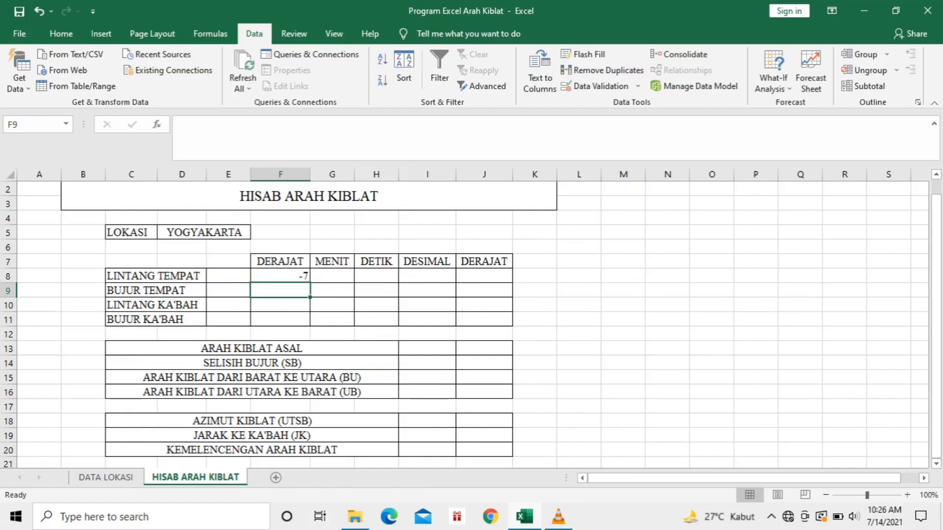
{"action": "left_click", "coordinate": [204, 233]}
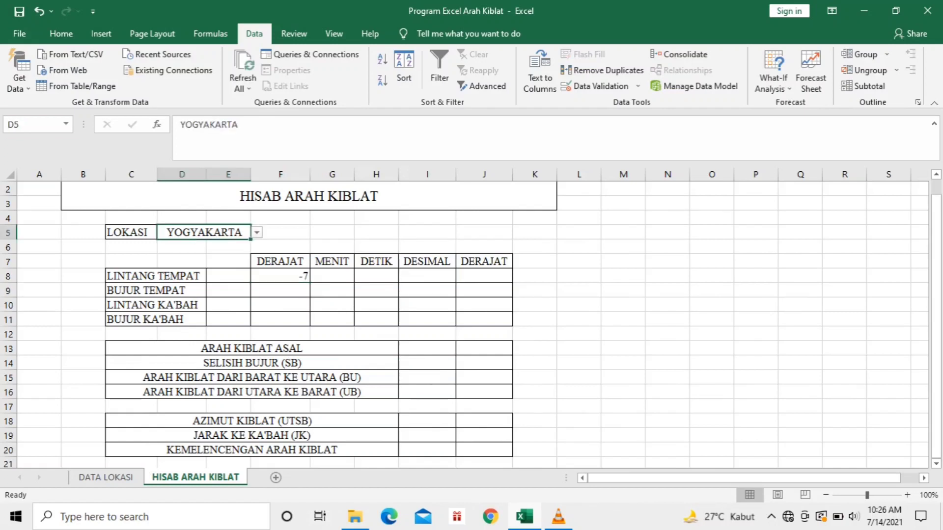
{"action": "left_click", "coordinate": [280, 276]}
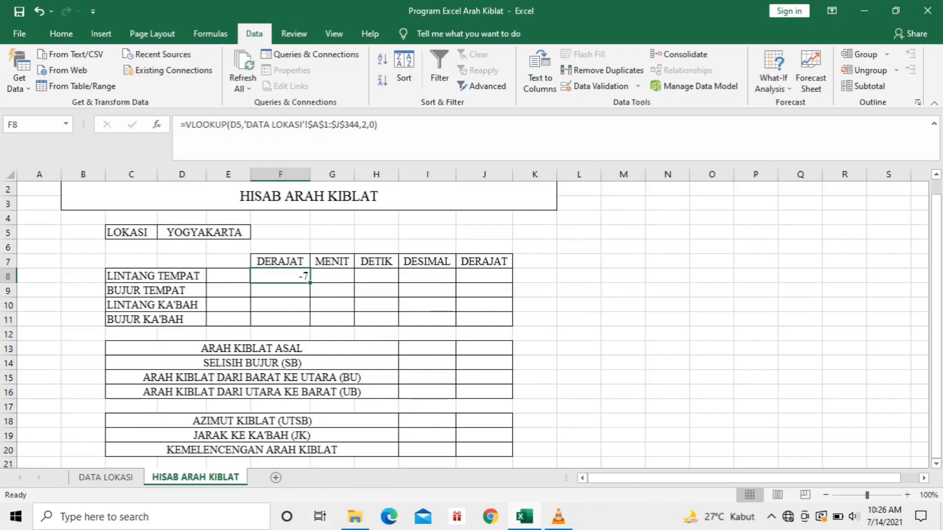
{"action": "left_click", "coordinate": [332, 276]}
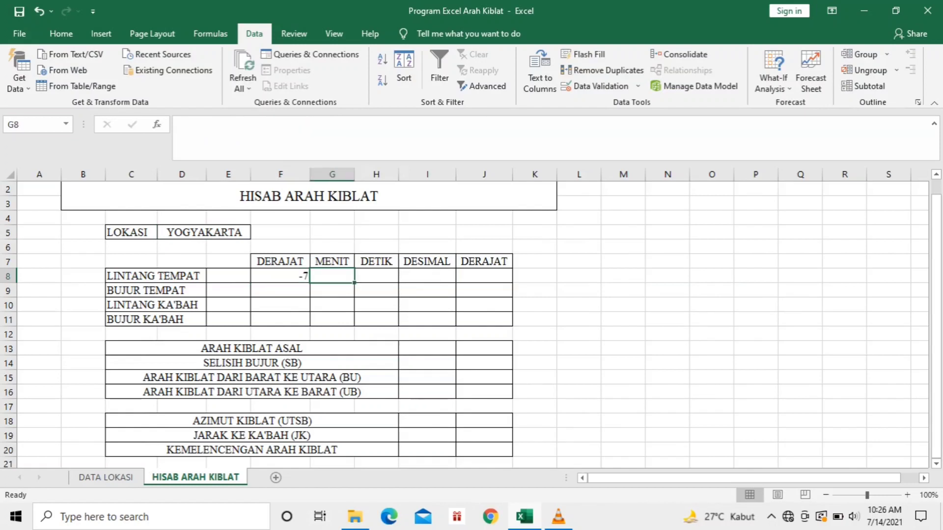
Step: Copy the VLOOKUP formula text from F8 into the LINTANG TEMPAT minutes cell G8 and change its column index to 3
{"action": "left_click", "coordinate": [280, 275]}
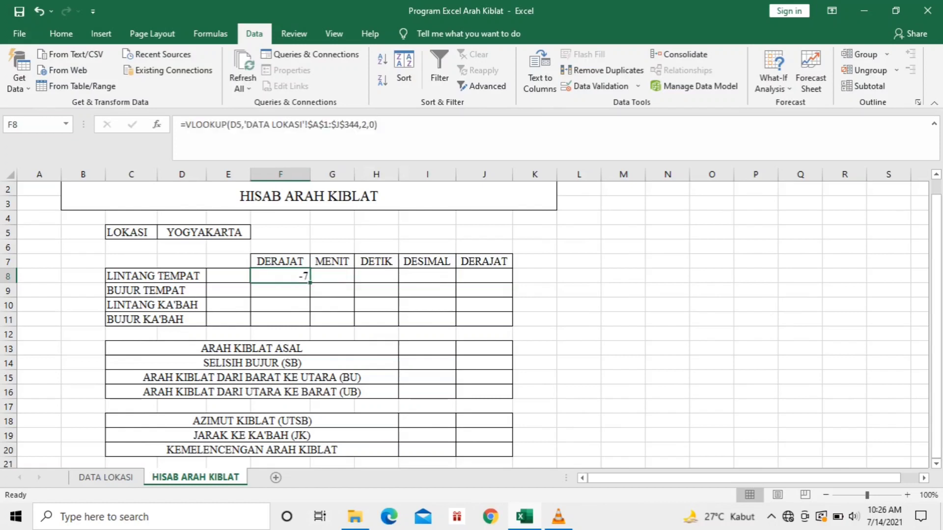
{"action": "left_click_drag", "start_coordinate": [180, 124], "coordinate": [377, 124]}
{"action": "key", "text": "ctrl+c"}
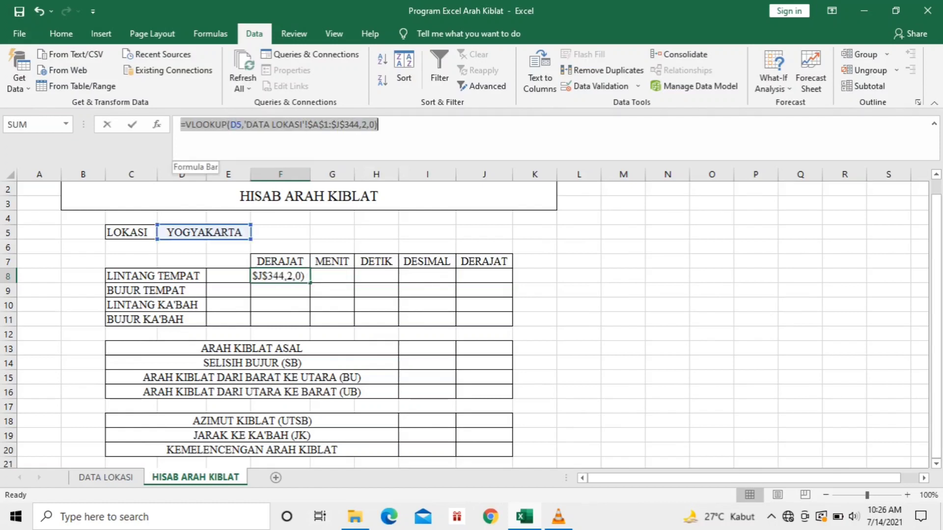
{"action": "left_click", "coordinate": [377, 124]}
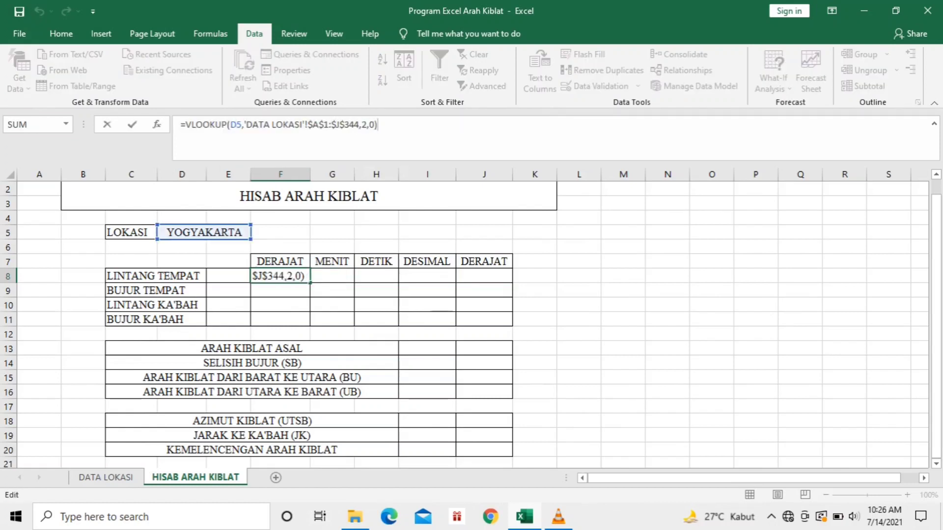
{"action": "key", "text": "Tab"}
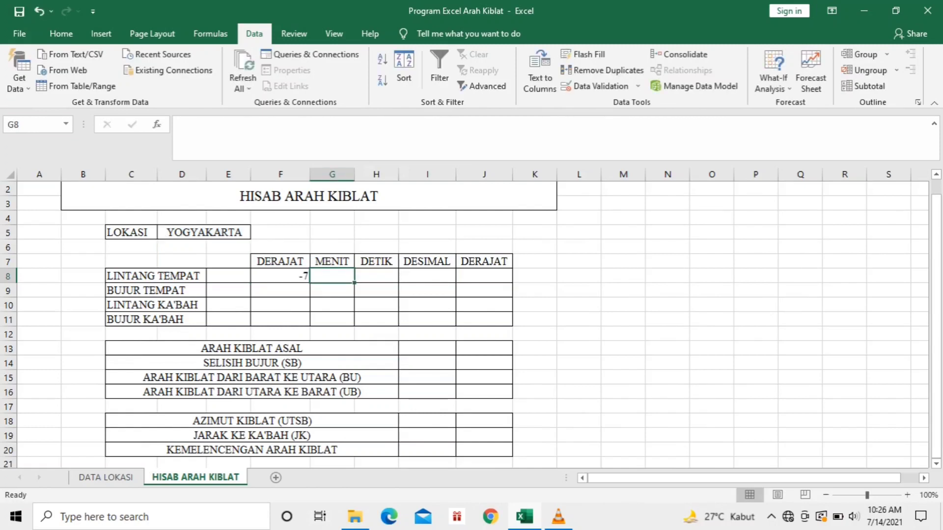
{"action": "key", "text": "ctrl+v"}
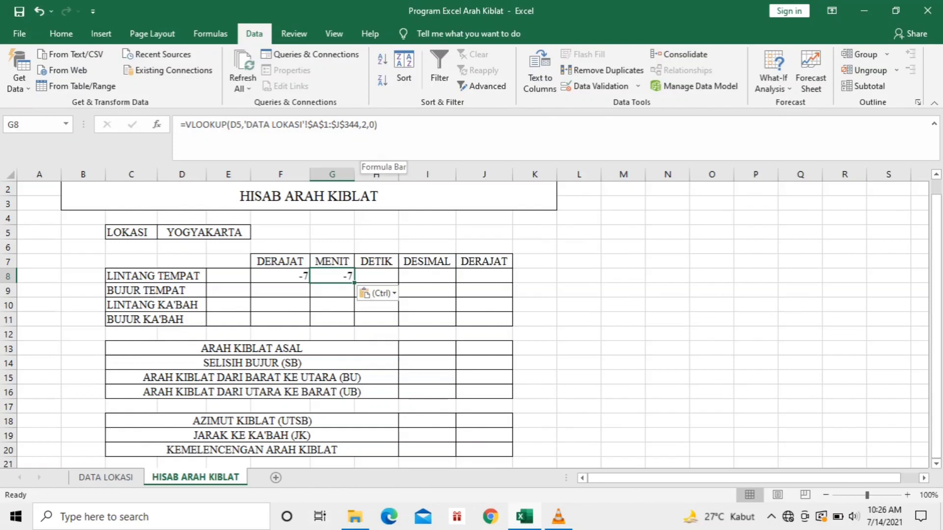
{"action": "left_click", "coordinate": [367, 124]}
{"action": "key", "text": "BackSpace"}
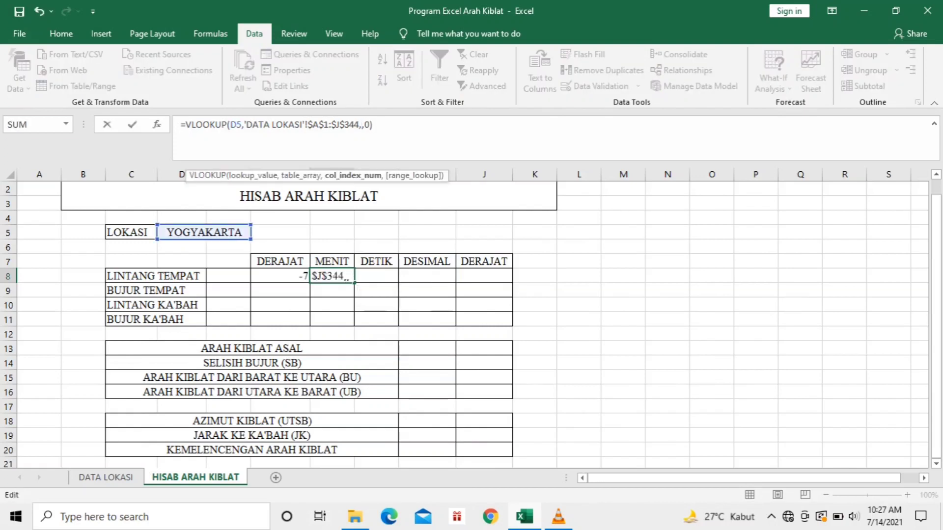
{"action": "type", "text": "3"}
{"action": "key", "text": "Return"}
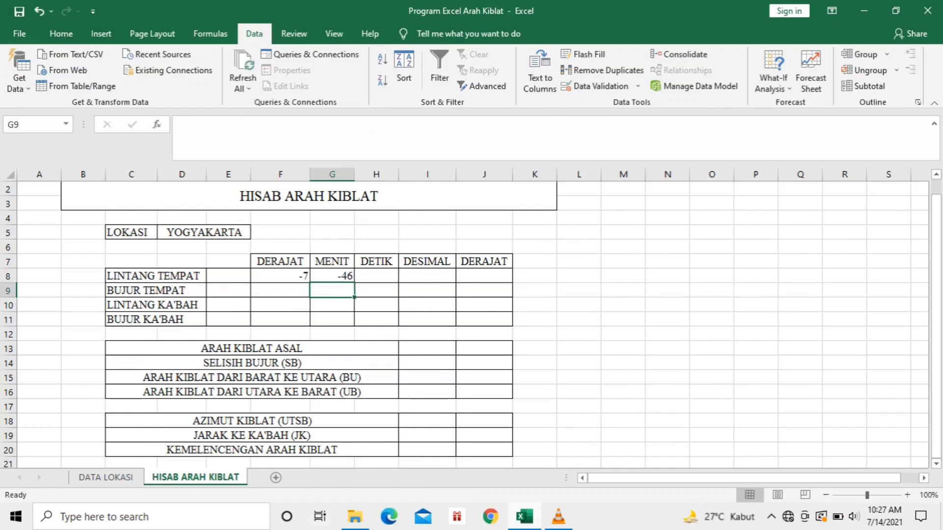
Step: Paste the copied VLOOKUP formula into the LINTANG TEMPAT seconds cell H8 and change its column index to 4
{"action": "left_click", "coordinate": [376, 276]}
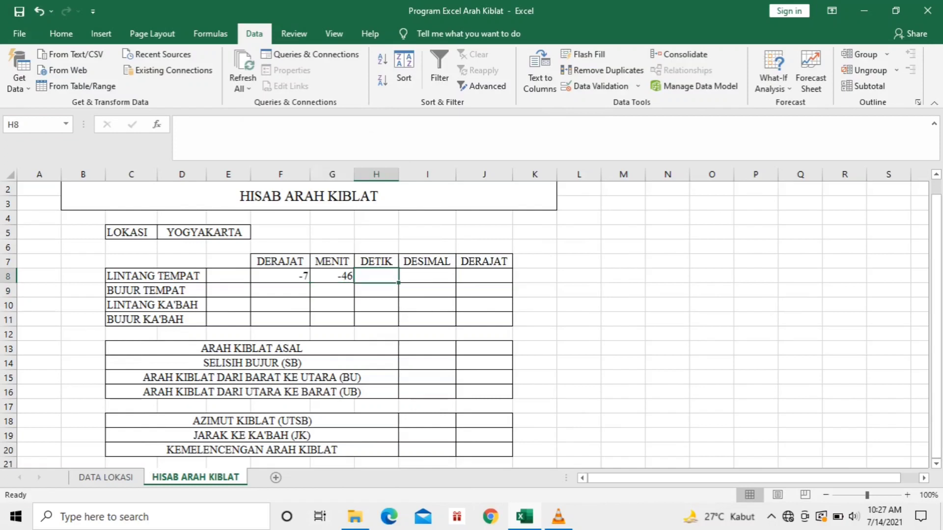
{"action": "key", "text": "ctrl+v"}
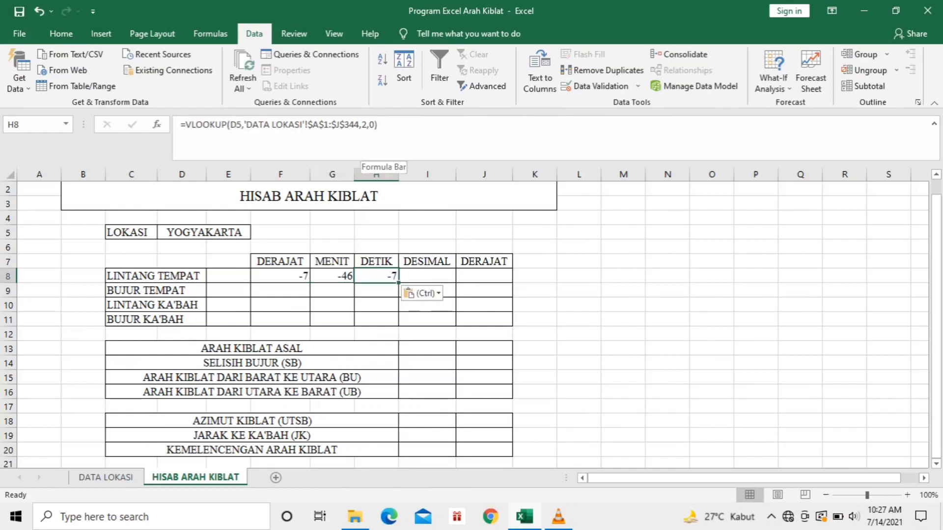
{"action": "left_click", "coordinate": [368, 124]}
{"action": "key", "text": "BackSpace"}
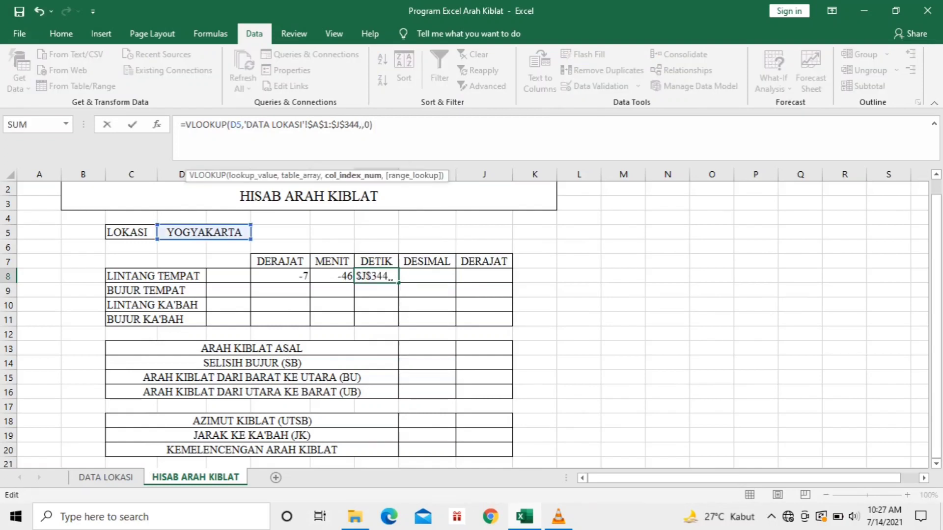
{"action": "type", "text": "4"}
{"action": "key", "text": "Return"}
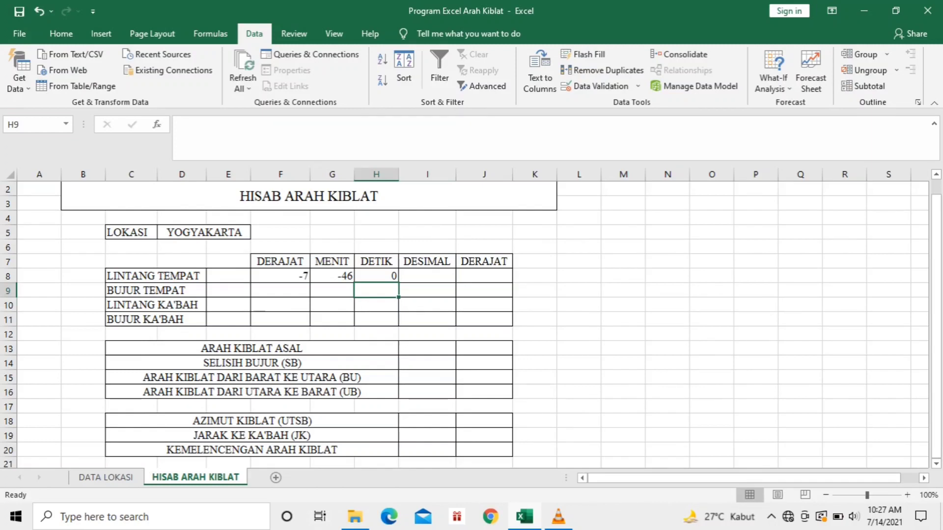
Step: Paste the copied VLOOKUP formula into the BUJUR TEMPAT degrees cell F9 and change its column index to 6
{"action": "left_click", "coordinate": [280, 290]}
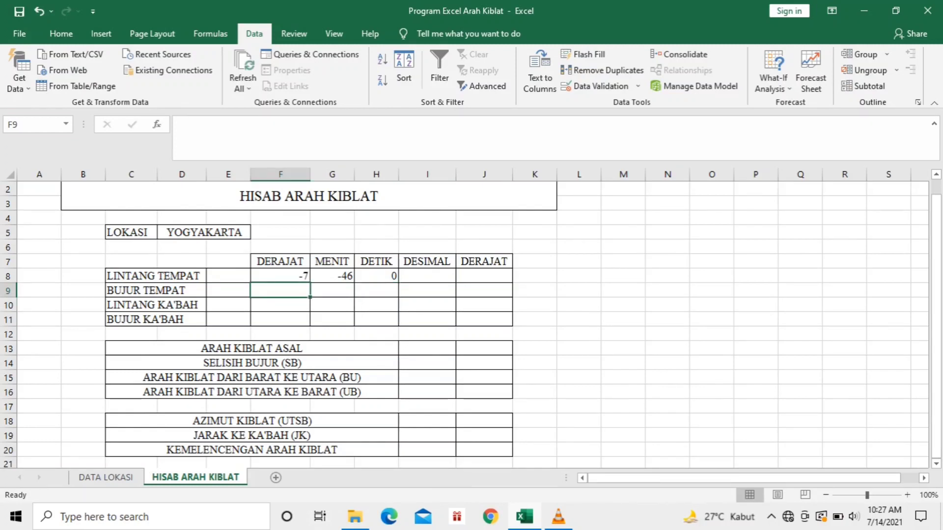
{"action": "type", "text": "=VLOOKUP(D5,'DATA LOKASI'!$A$1:$J$344,2,0)"}
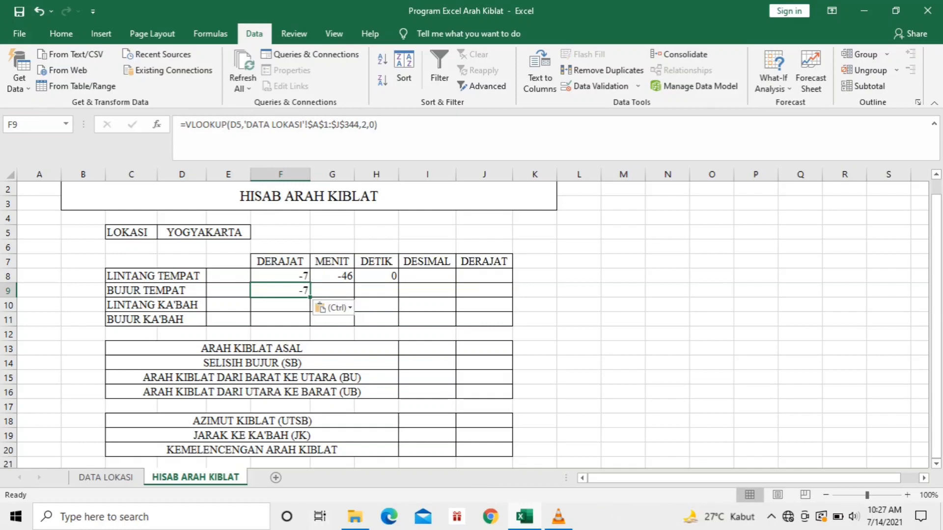
{"action": "left_click", "coordinate": [366, 125]}
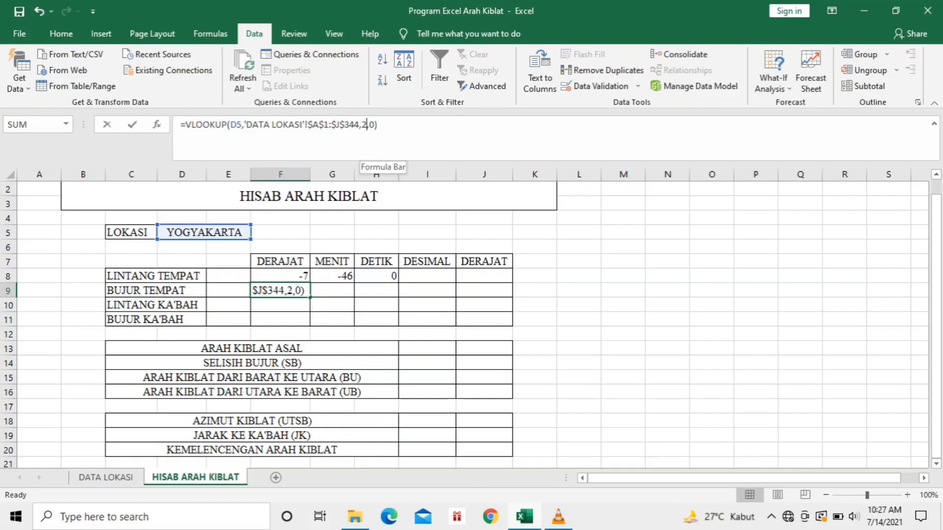
{"action": "key", "text": "BackSpace"}
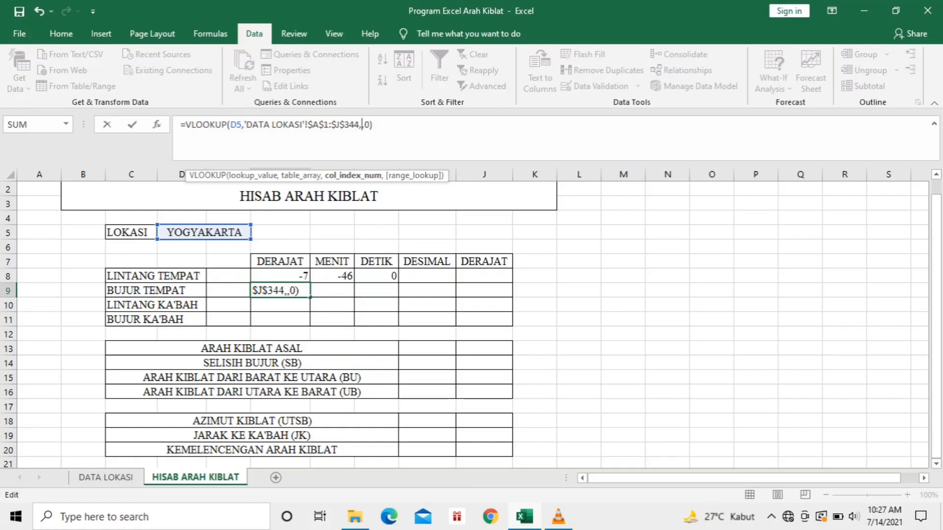
{"action": "type", "text": "6"}
{"action": "key", "text": "Return"}
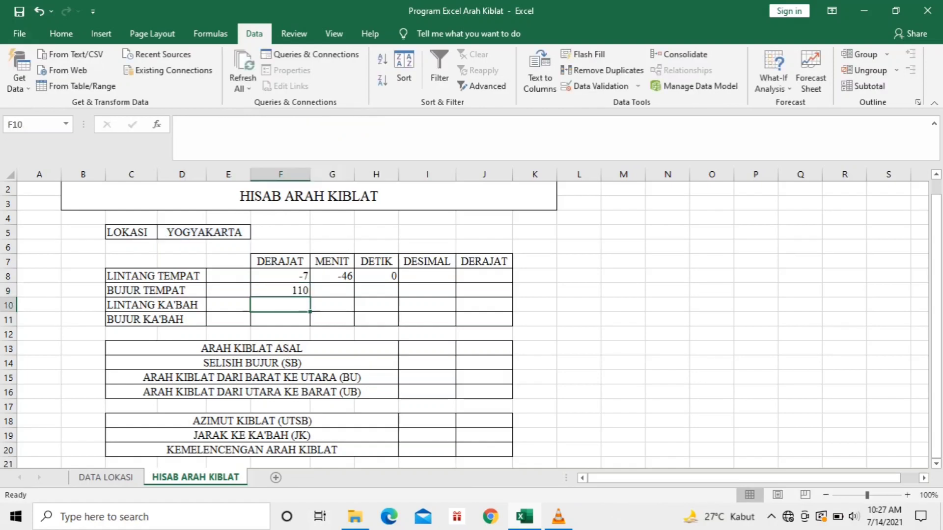
Step: Paste the copied VLOOKUP formula into the BUJUR TEMPAT minutes cell G9 and change its column index to 7
{"action": "left_click", "coordinate": [332, 291]}
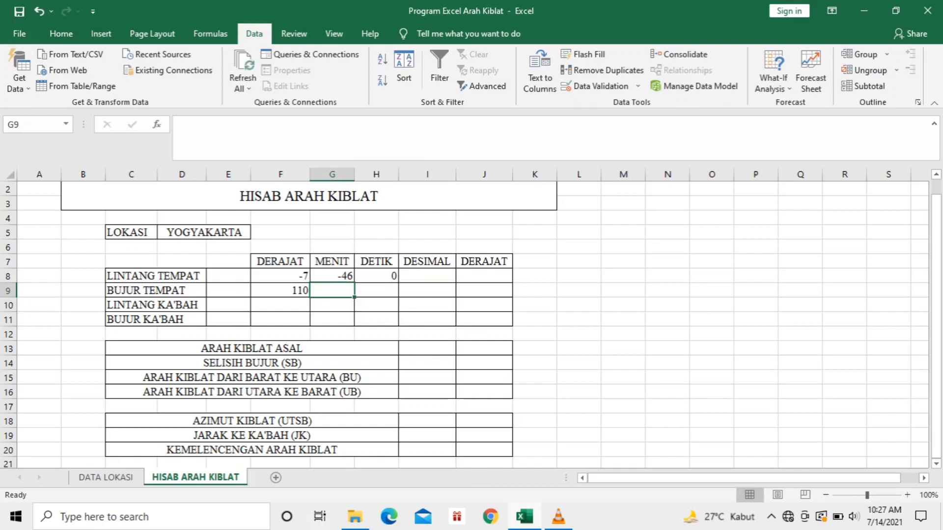
{"action": "type", "text": "=VLOOKUP(D5,'DATA LOKASI'!$A$1:$J$344,2,0)"}
{"action": "key", "text": "ctrl"}
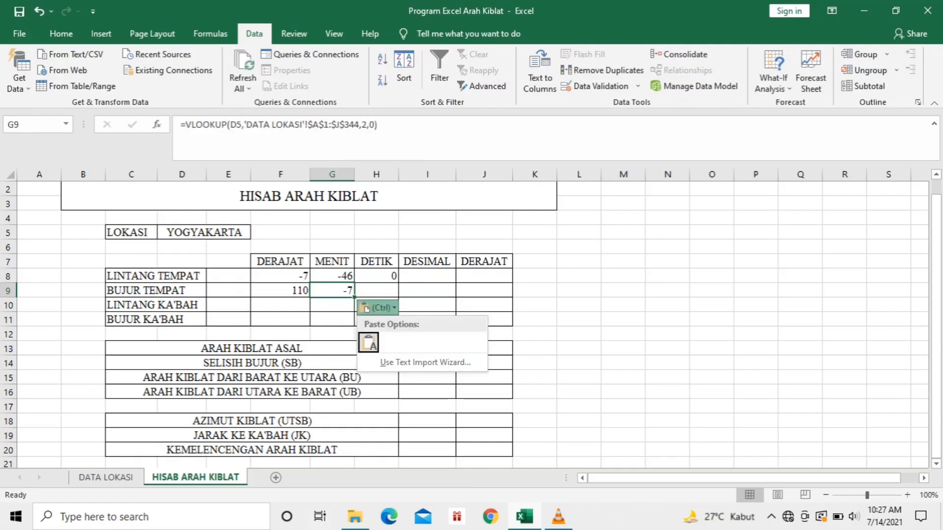
{"action": "key", "text": "Escape"}
{"action": "key", "text": "BackSpace"}
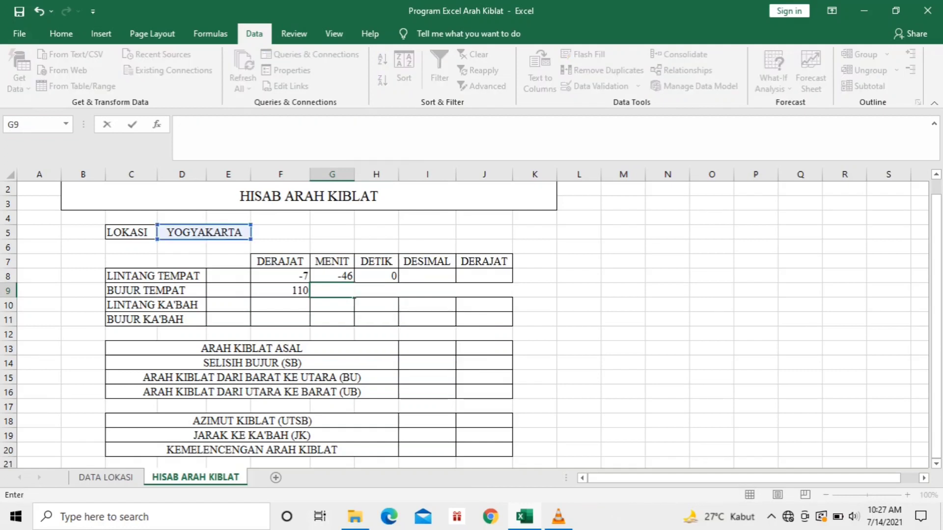
{"action": "type", "text": "=VLOOKUP(D5,'DATA LOKASI'!$A$1:$J$344,2,0)"}
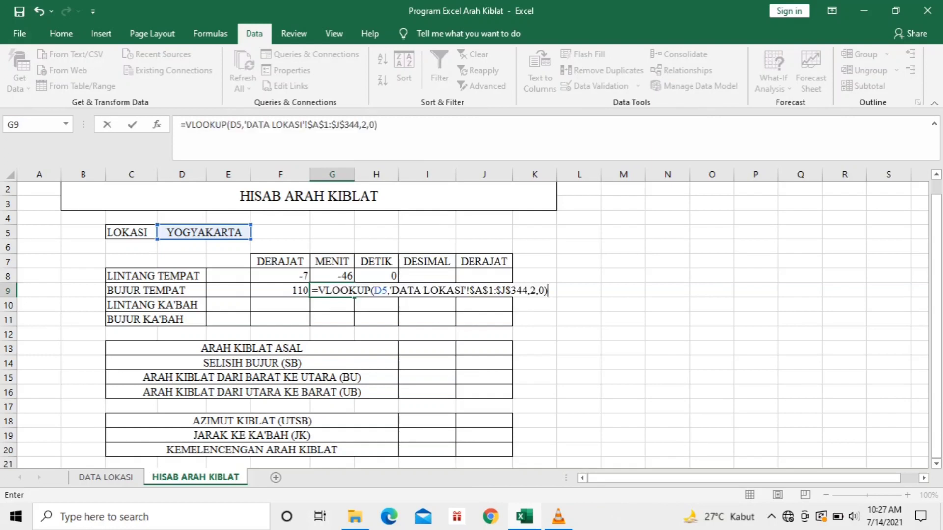
{"action": "left_click", "coordinate": [366, 124]}
{"action": "key", "text": "BackSpace"}
{"action": "type", "text": "7"}
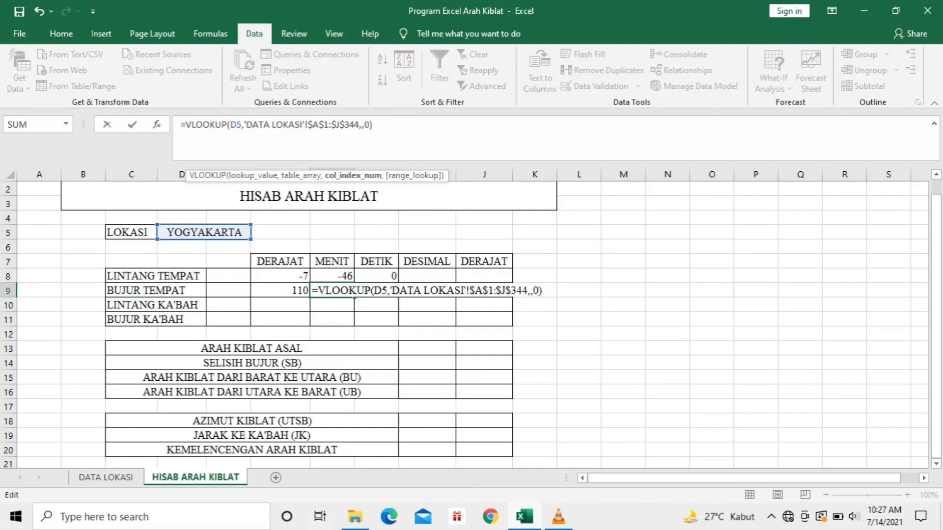
{"action": "key", "text": "Return"}
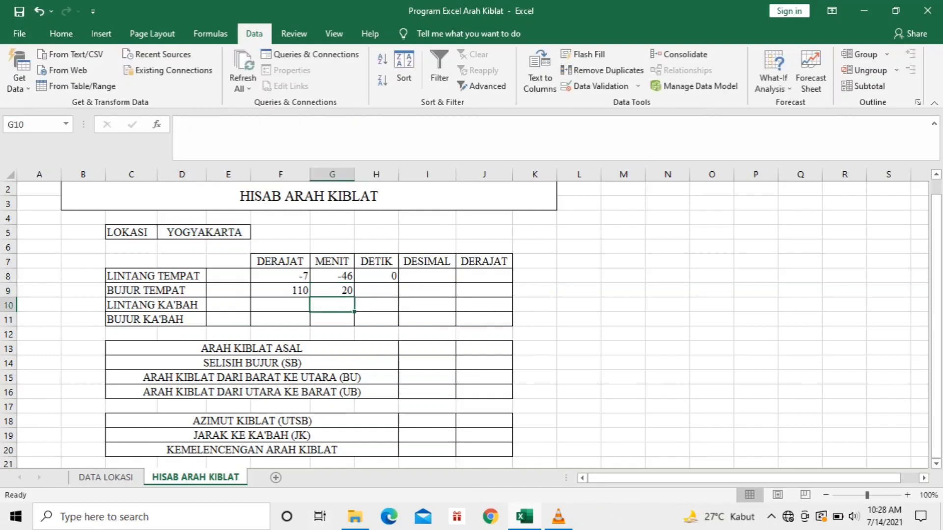
Step: Paste the copied VLOOKUP formula into the BUJUR TEMPAT seconds cell H9 and point its column index at the longitude seconds column
{"action": "left_click", "coordinate": [376, 290]}
{"action": "type", "text": "=VLOOKUP(D5,'DATA LOKASI'!$A$1:$J$344,2,0)"}
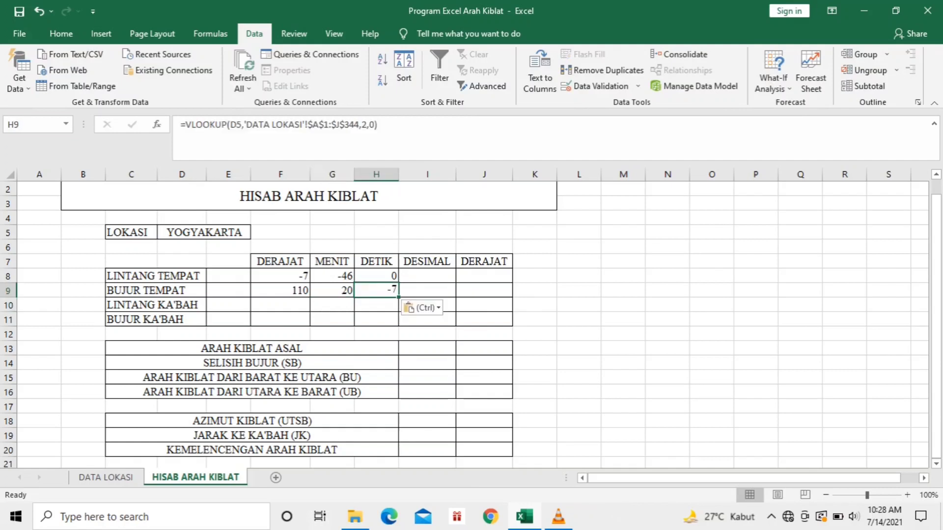
{"action": "left_click", "coordinate": [367, 124]}
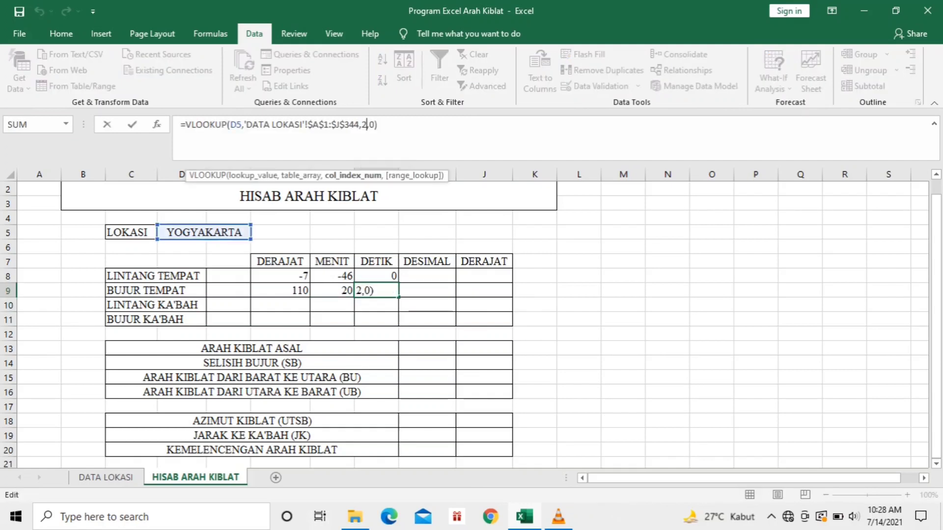
{"action": "key", "text": "BackSpace"}
{"action": "type", "text": "7"}
{"action": "key", "text": "Return"}
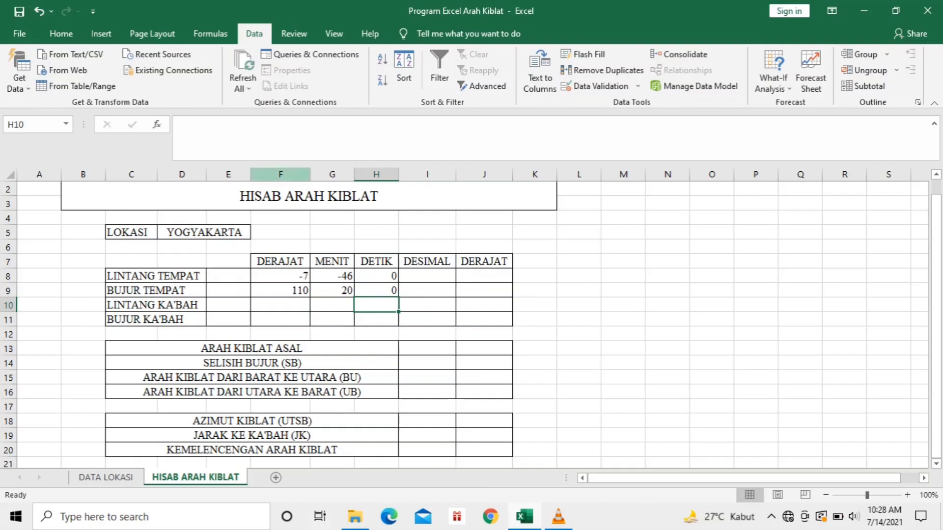
Step: Enter the LINTANG KA'BAH coordinates in row 10 as 21 degrees, 25 minutes and 15 seconds
{"action": "left_click", "coordinate": [280, 305]}
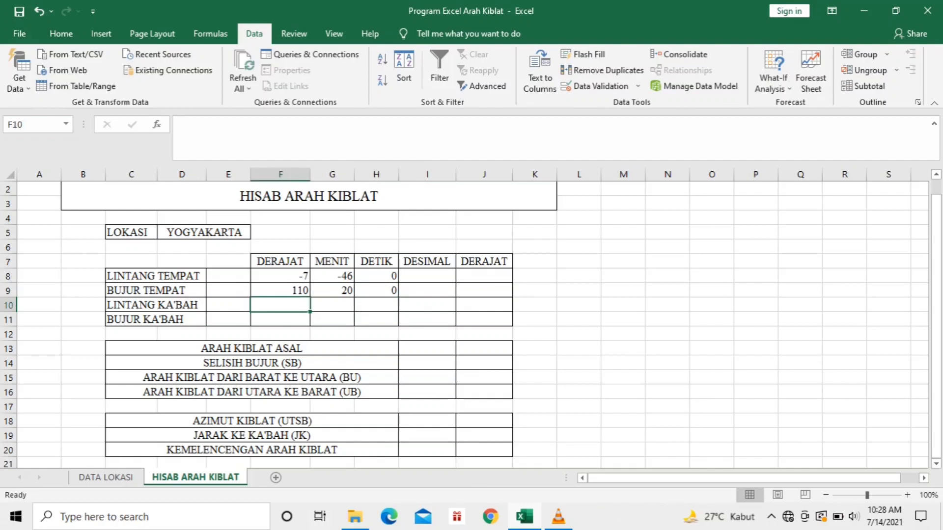
{"action": "type", "text": "21"}
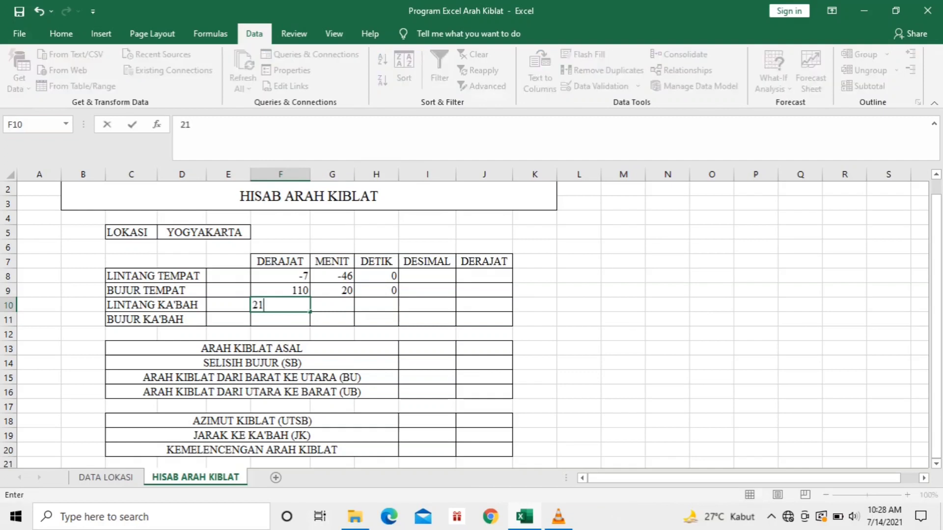
{"action": "key", "text": "Tab"}
{"action": "type", "text": "25"}
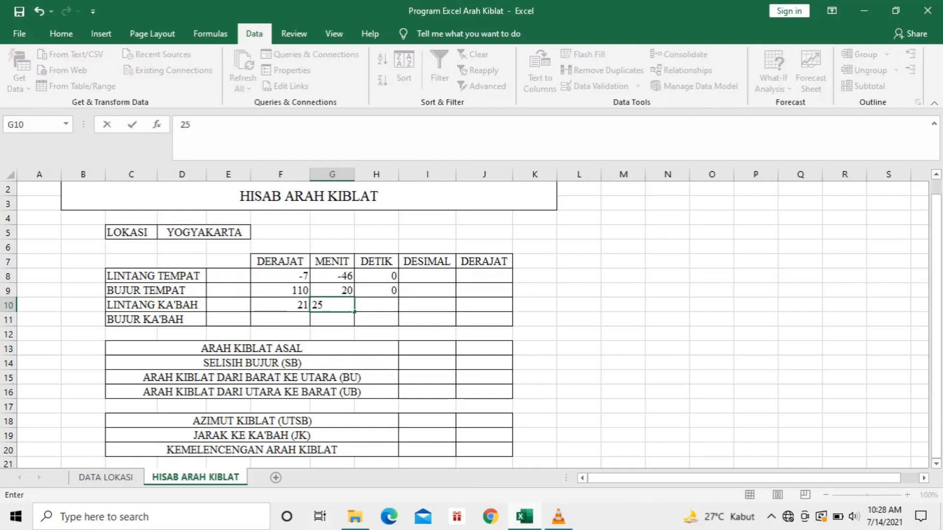
{"action": "key", "text": "Tab"}
{"action": "type", "text": "15"}
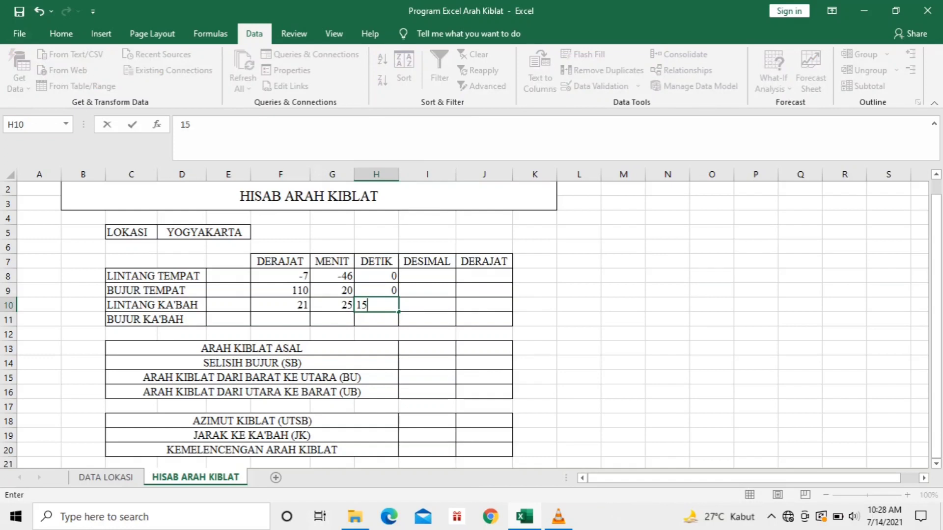
{"action": "key", "text": "Return"}
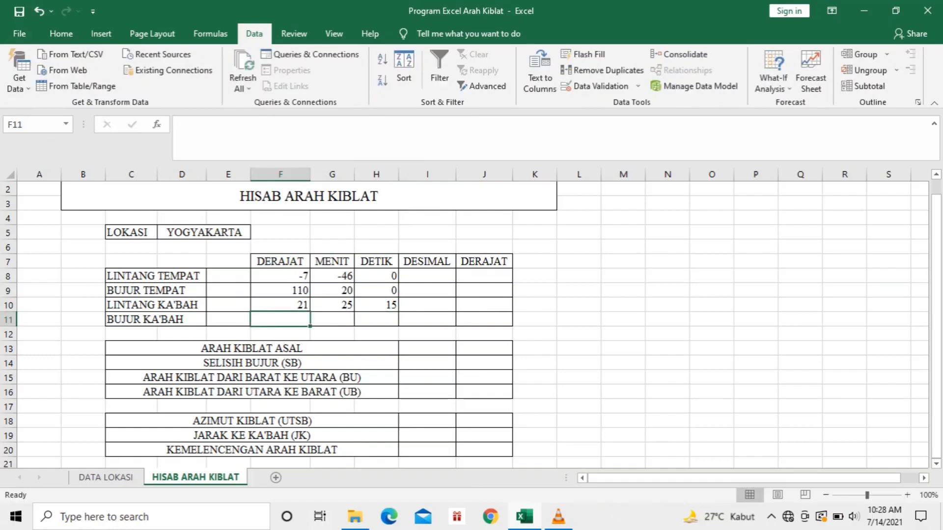
Step: Enter the BUJUR KA'BAH coordinates in row 11 as 39 degrees, 49 minutes and 49 seconds
{"action": "type", "text": "39"}
{"action": "key", "text": "Tab"}
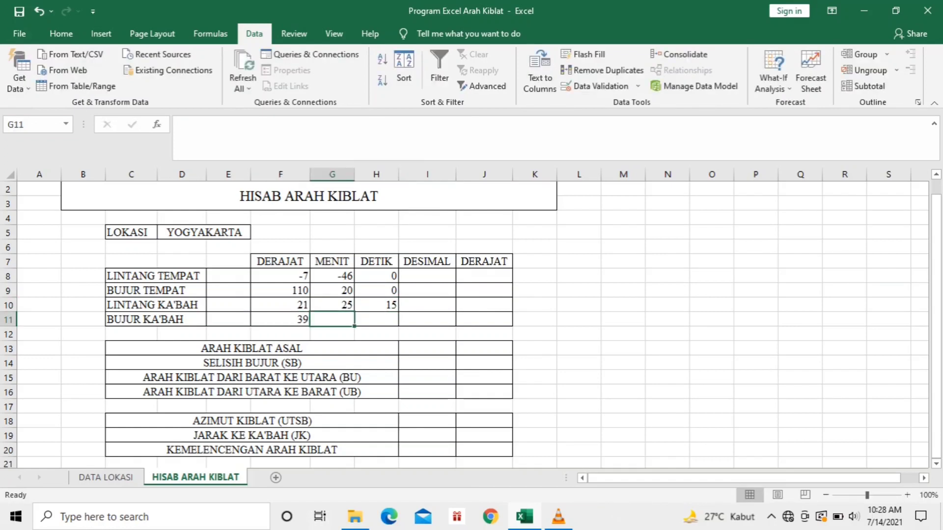
{"action": "type", "text": "49"}
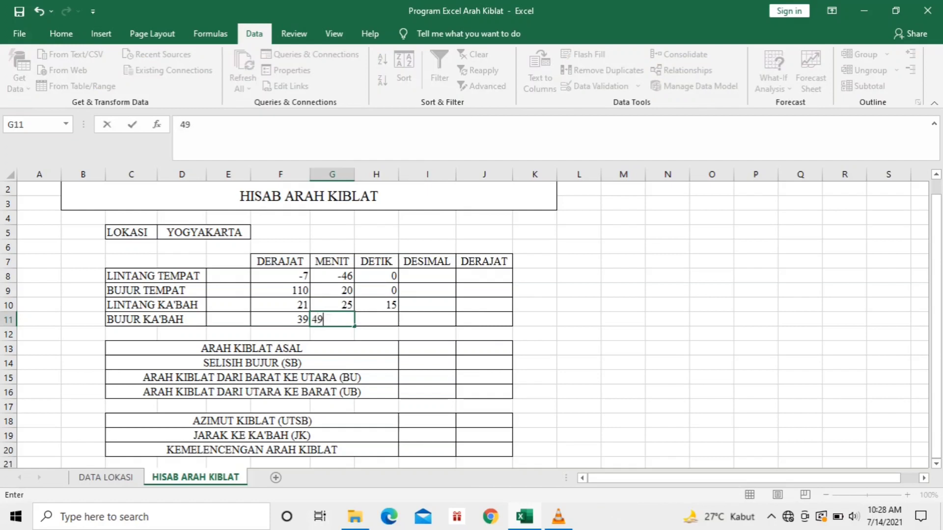
{"action": "key", "text": "Tab"}
{"action": "type", "text": "49"}
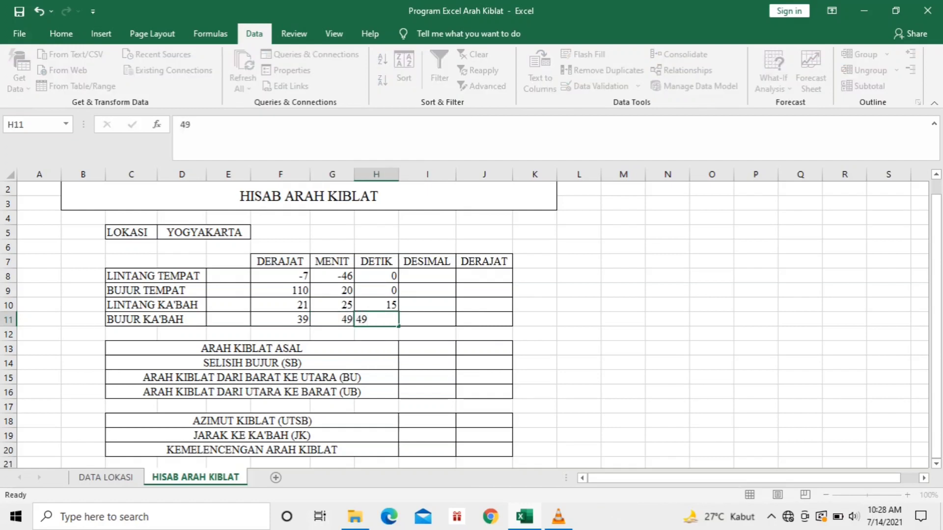
{"action": "key", "text": "Tab"}
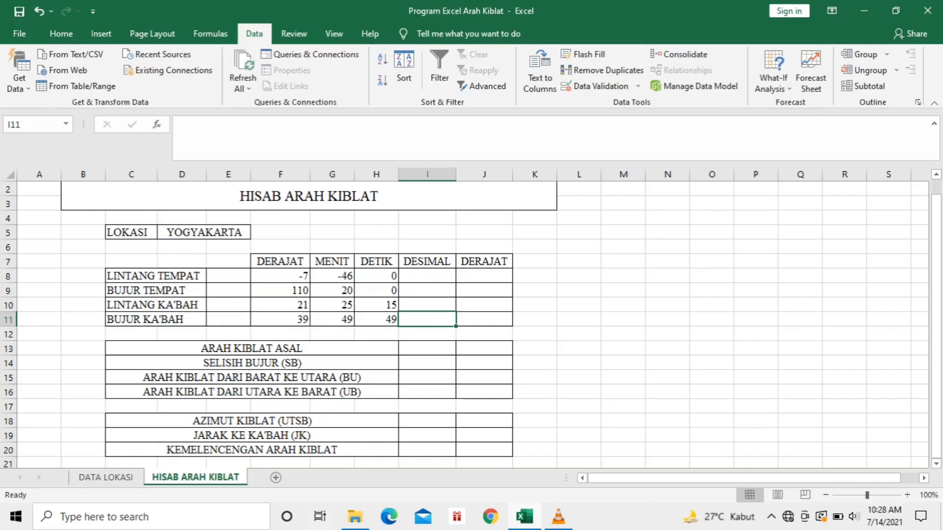
Step: Center the degree, minute and second values in F8:H11 horizontally
{"action": "left_click_drag", "start_coordinate": [280, 275], "coordinate": [377, 319]}
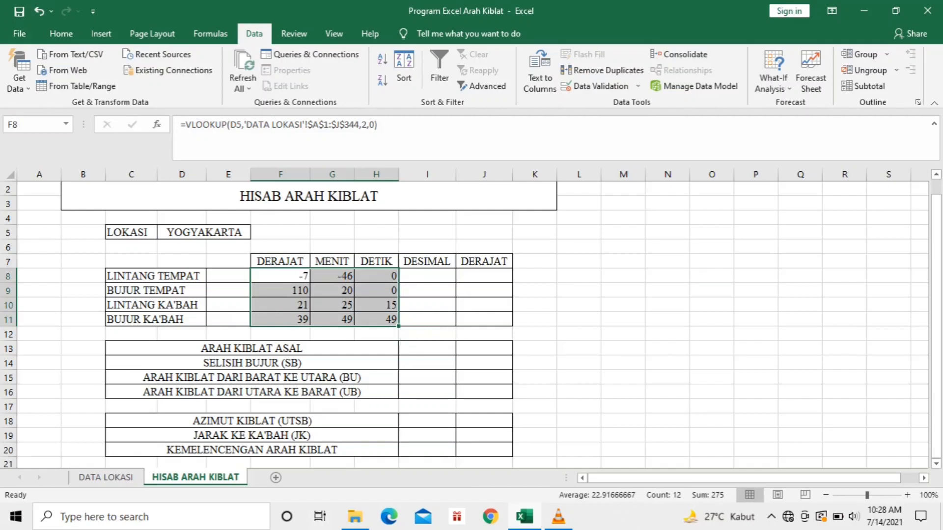
{"action": "left_click", "coordinate": [61, 33]}
{"action": "left_click", "coordinate": [255, 81]}
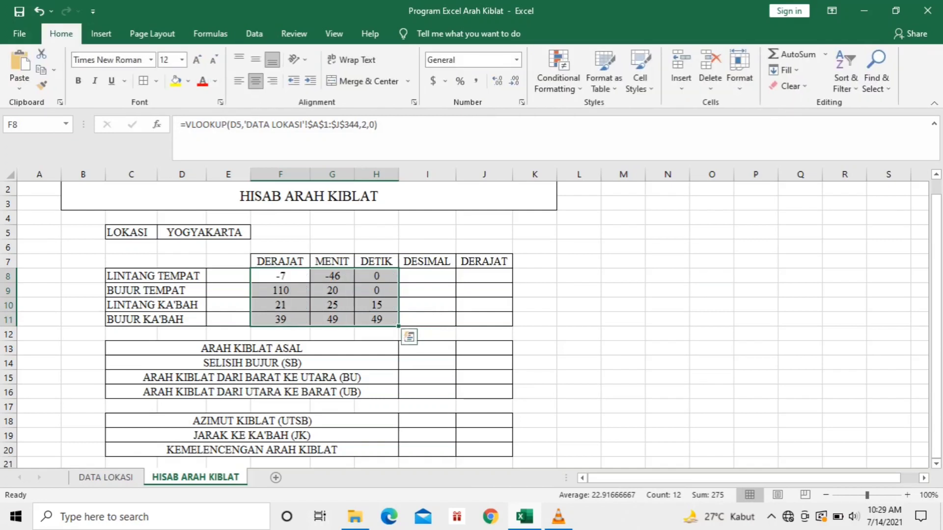
Step: Enter =F8+G8/60+H8/3600 in the LINTANG TEMPAT DESIMAL cell I8
{"action": "left_click", "coordinate": [426, 276]}
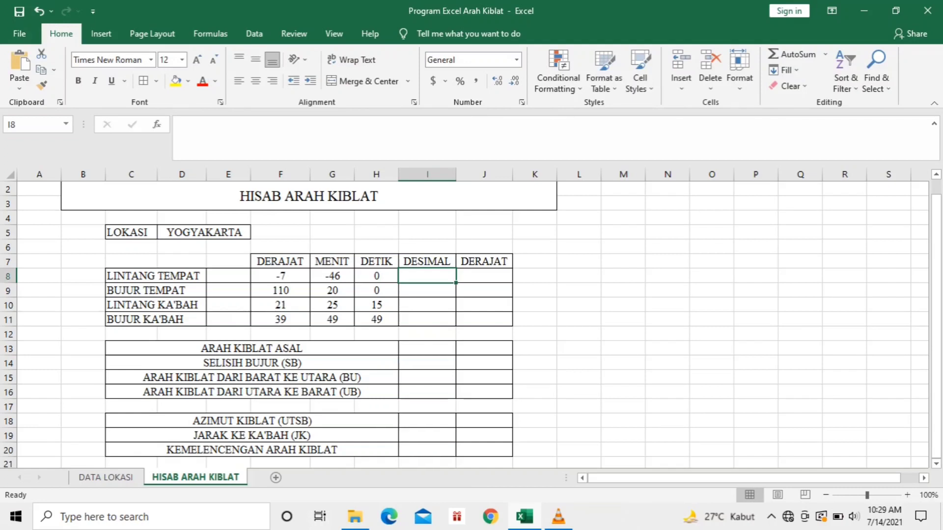
{"action": "type", "text": "="}
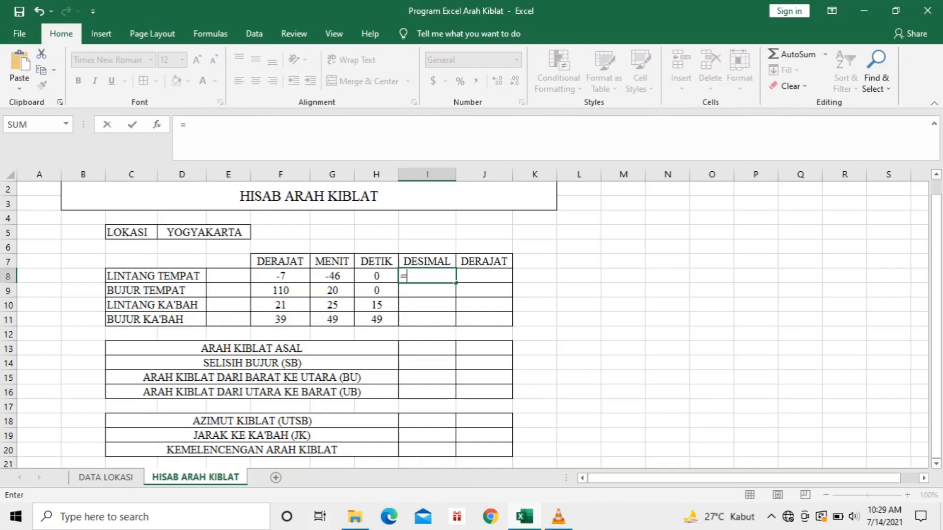
{"action": "left_click", "coordinate": [280, 276]}
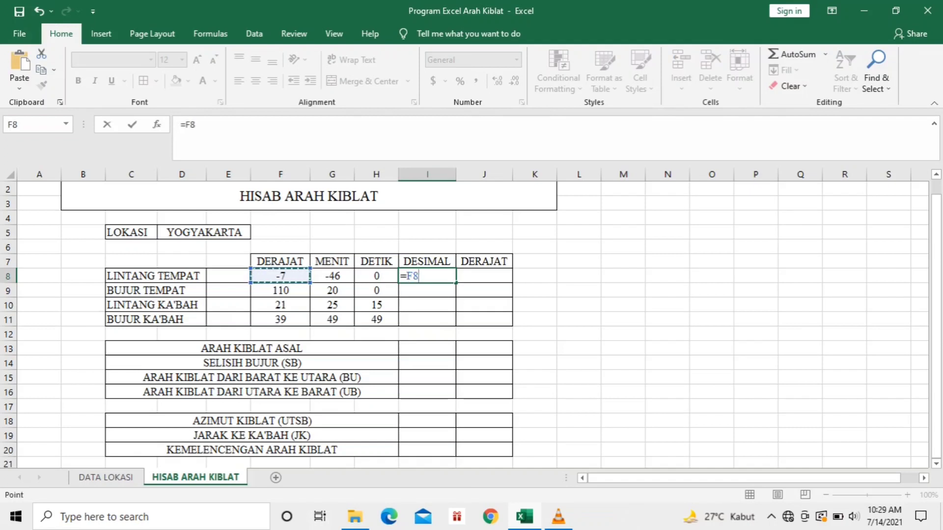
{"action": "type", "text": "+"}
{"action": "left_click", "coordinate": [332, 275]}
{"action": "type", "text": "/6"}
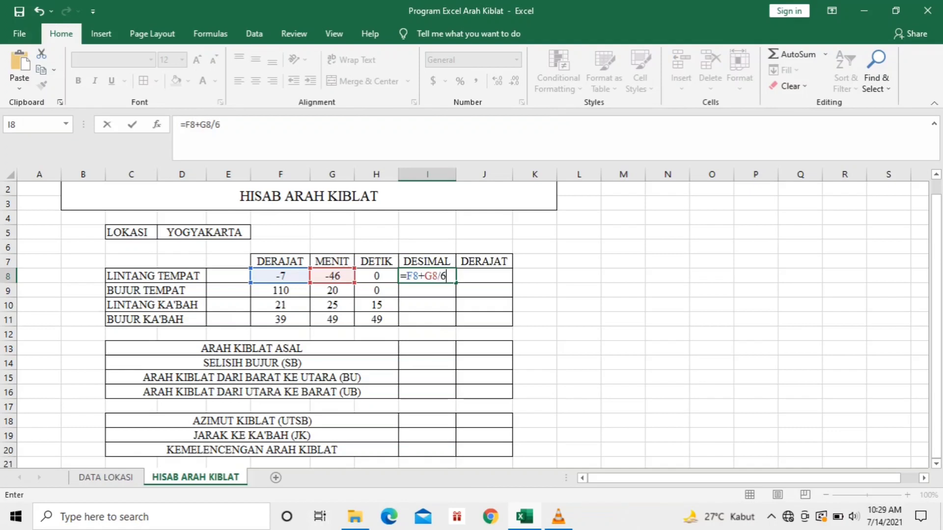
{"action": "type", "text": "0+"}
{"action": "left_click", "coordinate": [376, 275]}
{"action": "type", "text": "/3600"}
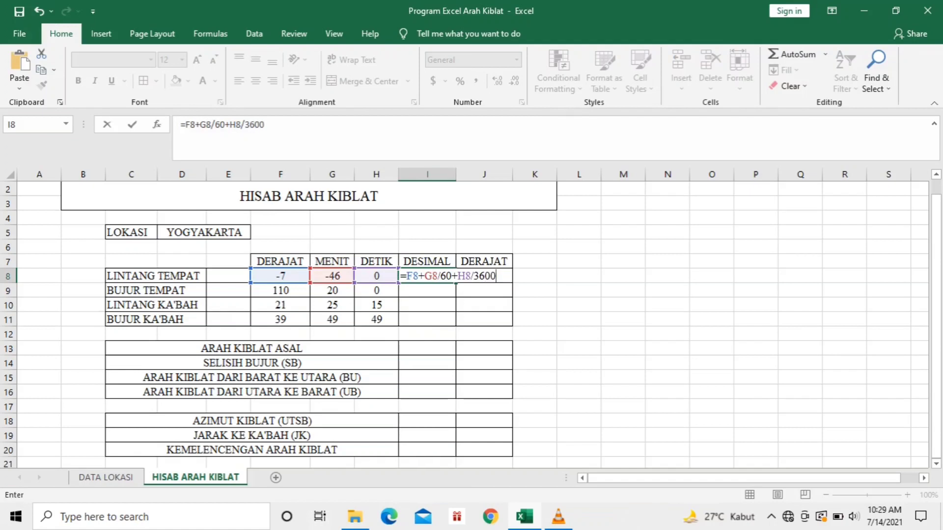
{"action": "key", "text": "Return"}
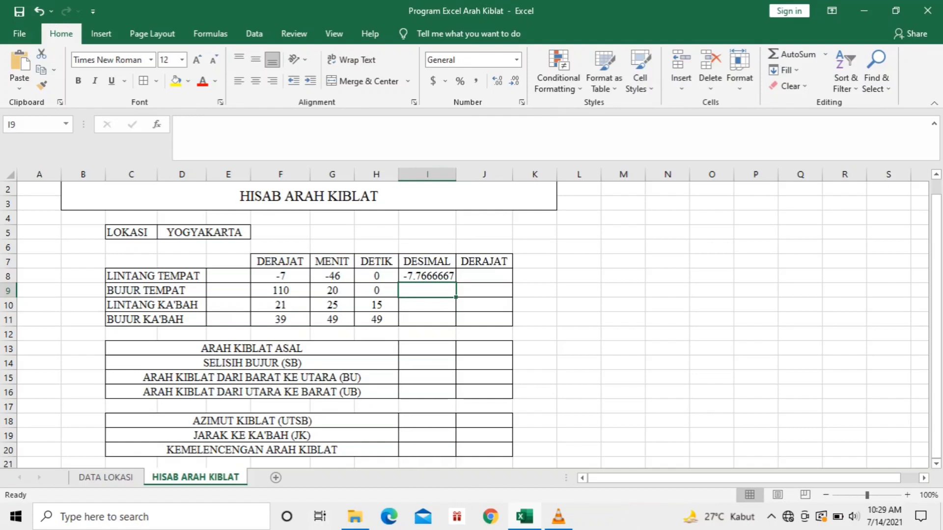
Step: Fill the decimal conversion formula from I8 down to I11 and check the copied formula in I11
{"action": "left_click", "coordinate": [427, 276]}
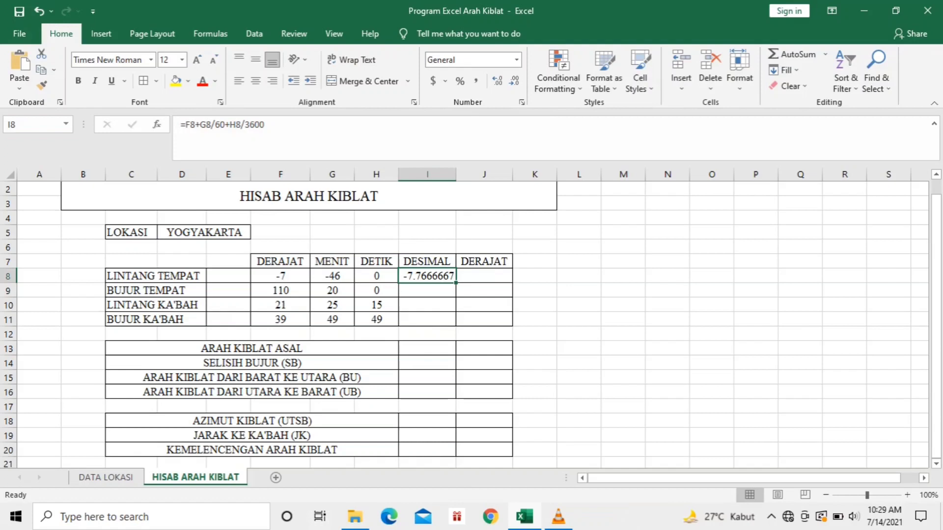
{"action": "left_click_drag", "start_coordinate": [456, 283], "coordinate": [456, 322]}
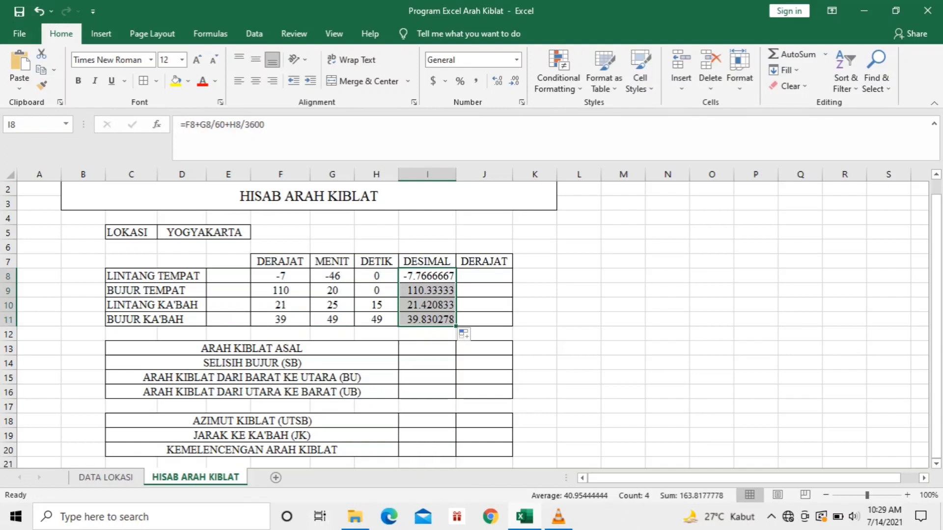
{"action": "left_click", "coordinate": [427, 319]}
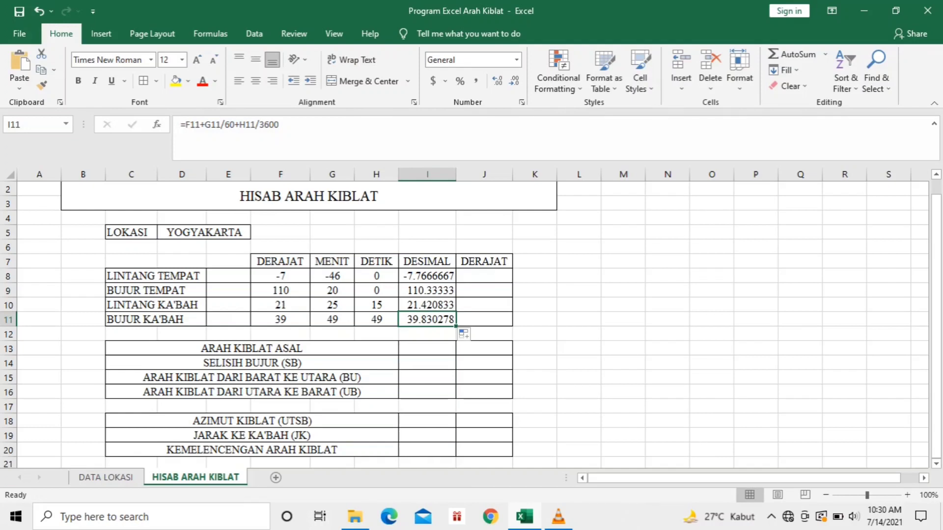
Step: Paste the copied VLOOKUP formula into the ARAH KIBLAT ASAL cell I13 and change its column index to 10
{"action": "left_click", "coordinate": [427, 348]}
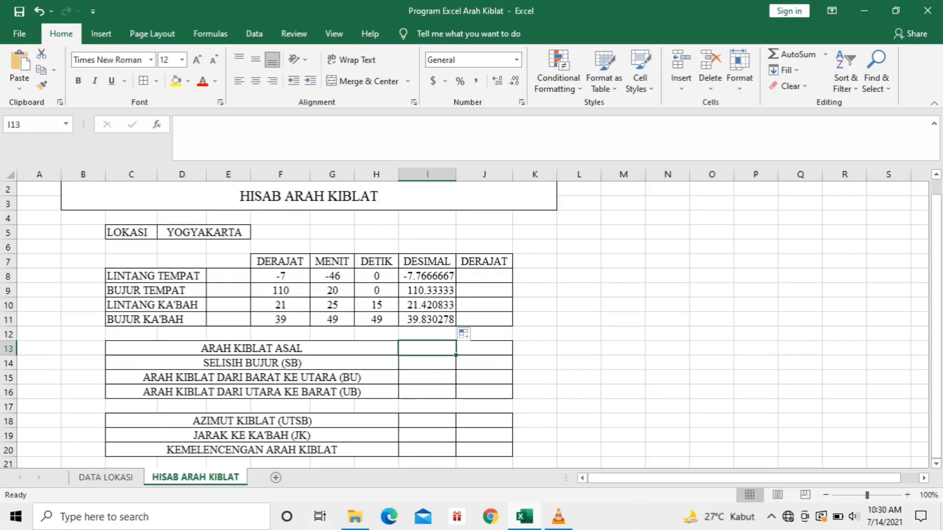
{"action": "type", "text": "=VLOOKUP(D5,'DATA LOKASI'!$A$1:$J$344,2,0)"}
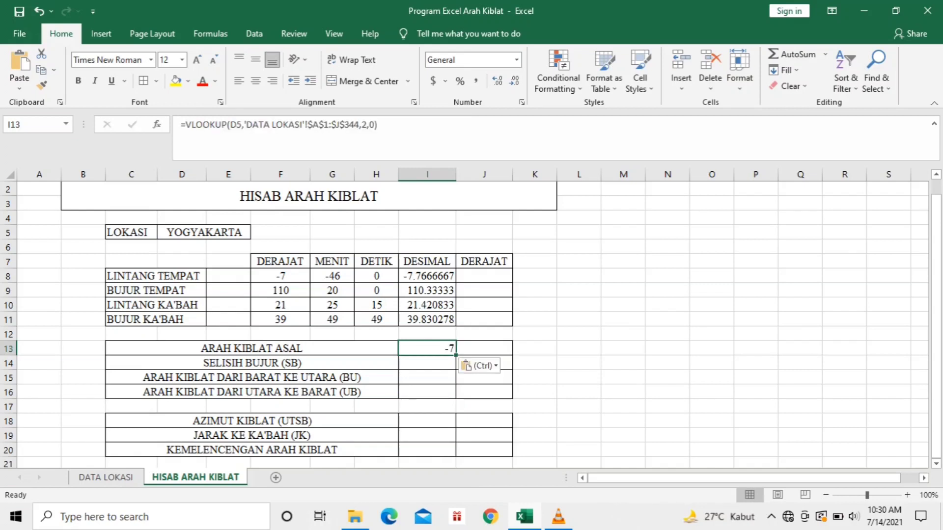
{"action": "double_click", "coordinate": [367, 125]}
{"action": "type", "text": "10"}
{"action": "key", "text": "Return"}
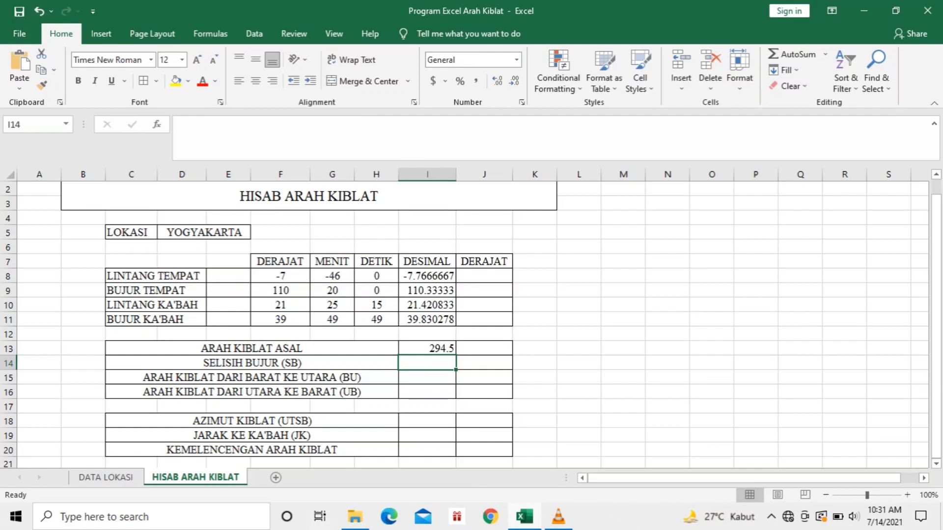
Step: Enter =I9-I11 in the SELISIH BUJUR (SB) cell I14
{"action": "type", "text": "="}
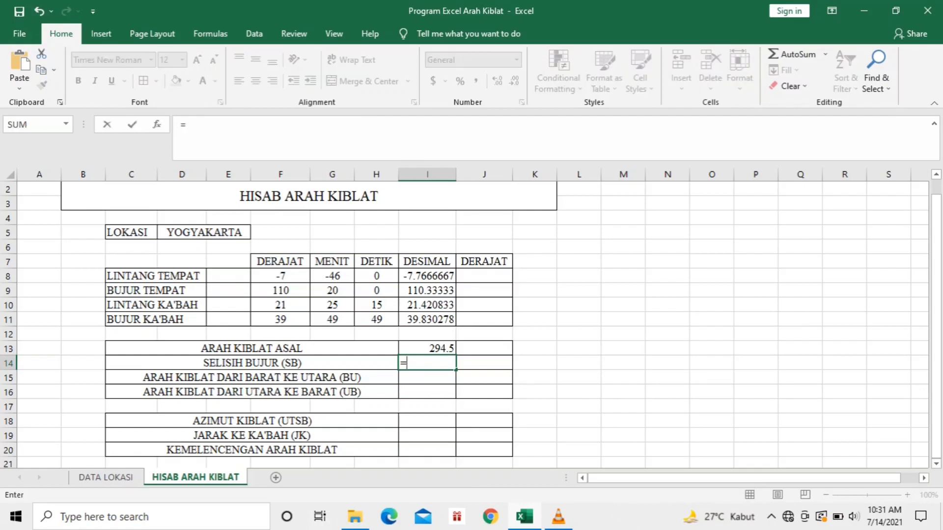
{"action": "left_click", "coordinate": [427, 291]}
{"action": "type", "text": "-"}
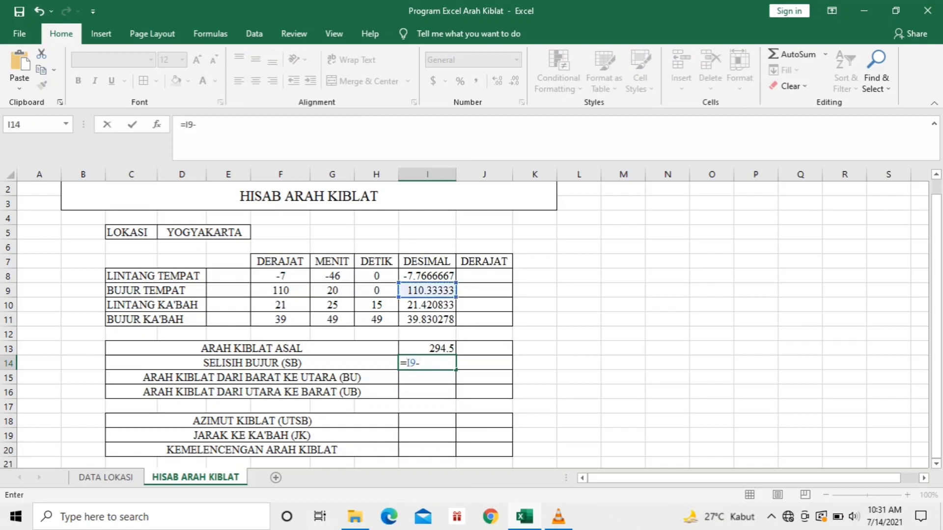
{"action": "left_click", "coordinate": [427, 319]}
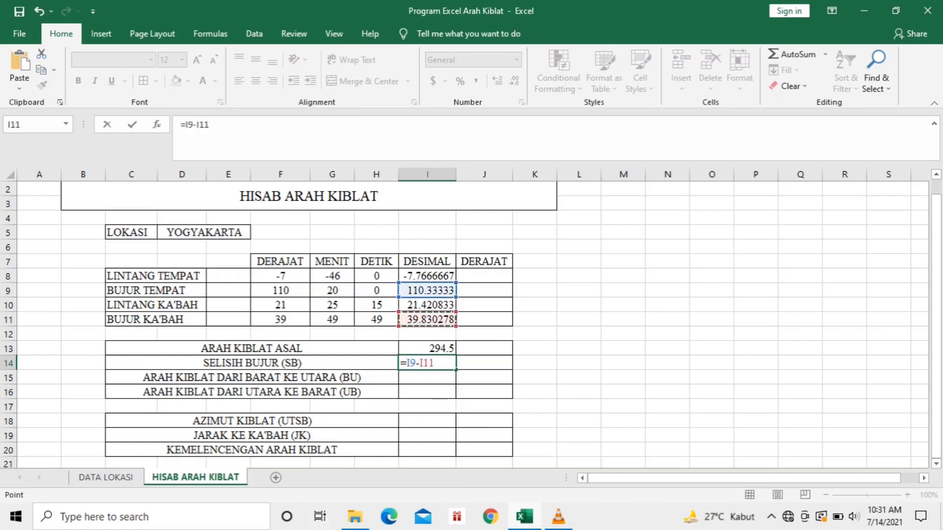
{"action": "key", "text": "Return"}
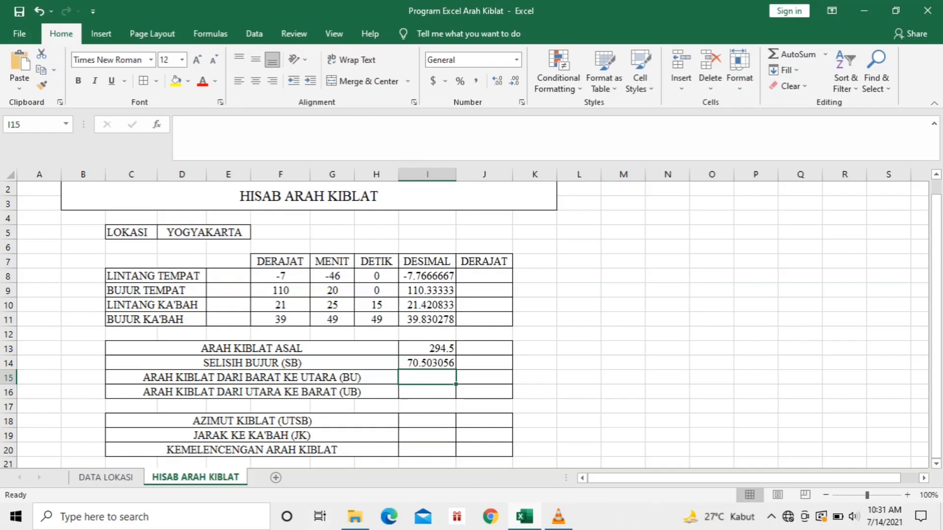
Step: Enter =degrees(atan(tan(radians(I10))*cos(radians(I8))/sin(radians(I14))-sin(radians(I8))/tan(radians(I14)))) in the ARAH KIBLAT DARI BARAT KE UTARA (BU) cell I15
{"action": "type", "text": "="}
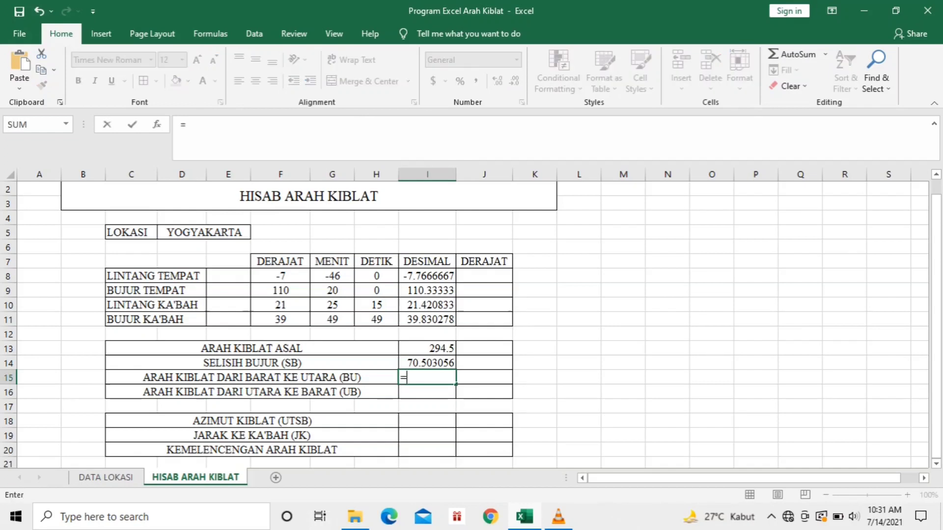
{"action": "type", "text": "de"}
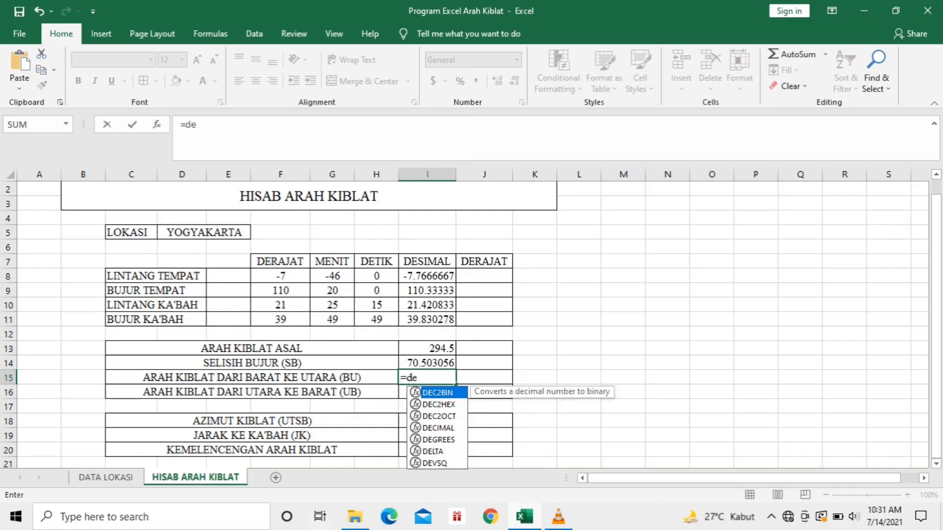
{"action": "type", "text": "grees("}
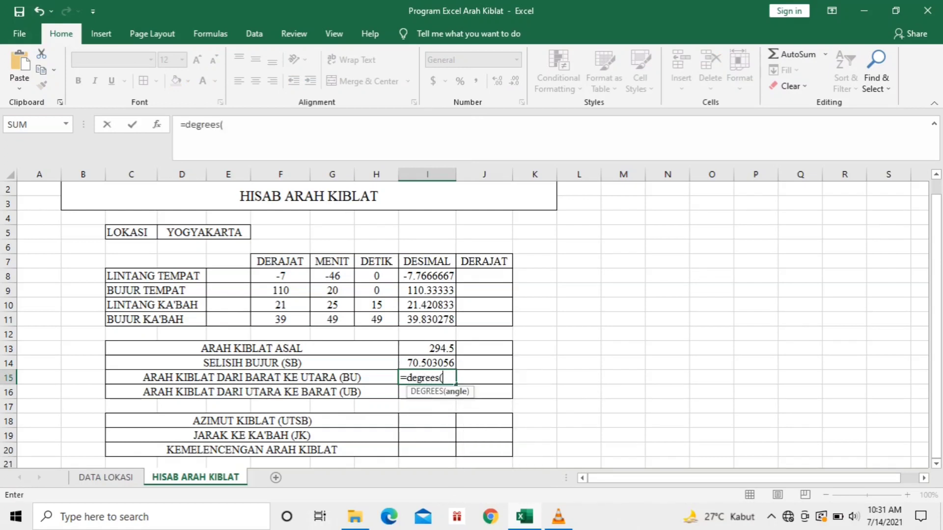
{"action": "type", "text": "at"}
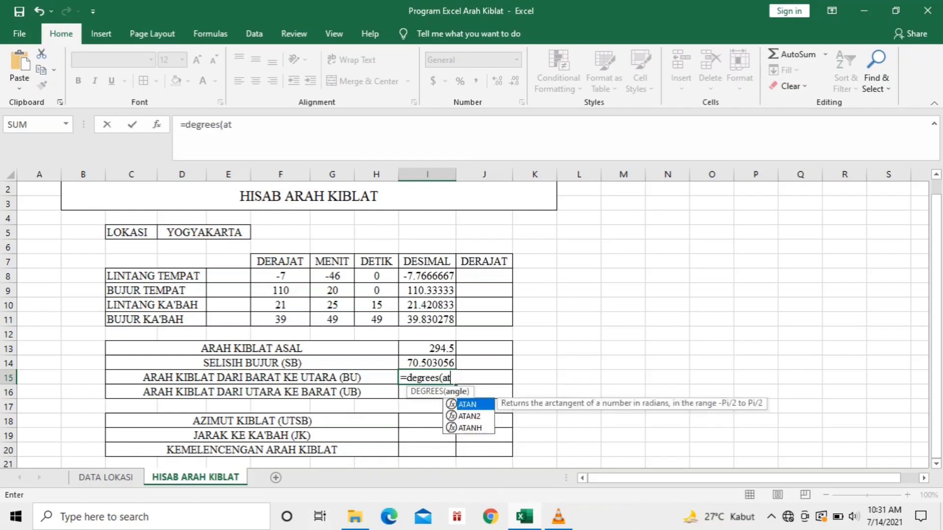
{"action": "type", "text": "an(tan"}
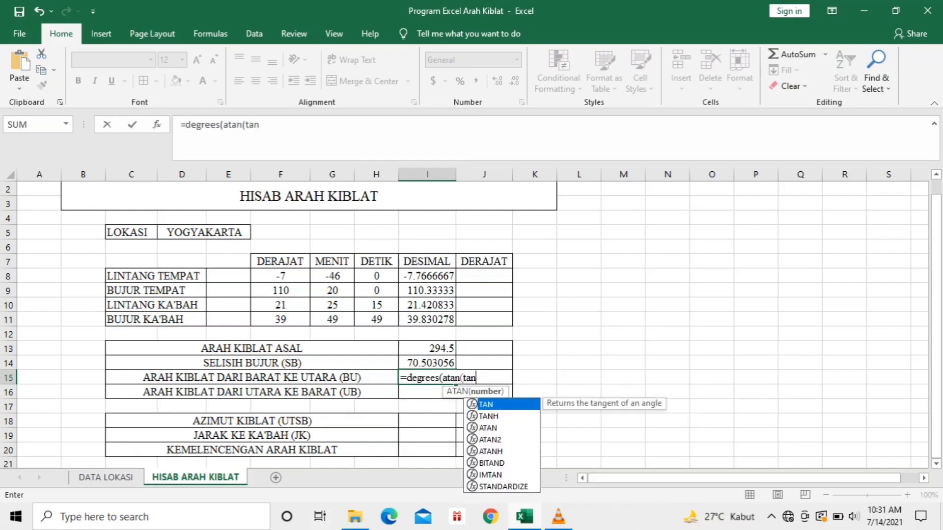
{"action": "type", "text": "("}
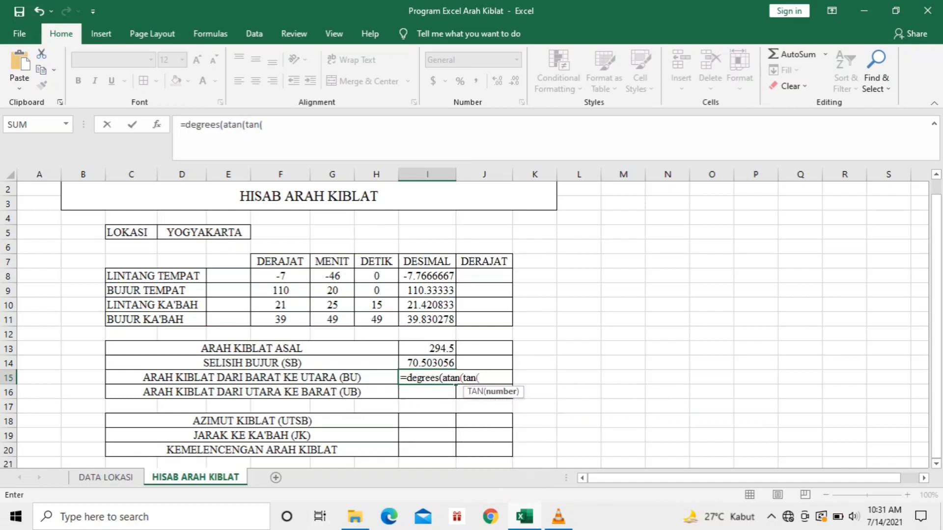
{"action": "type", "text": "radians"}
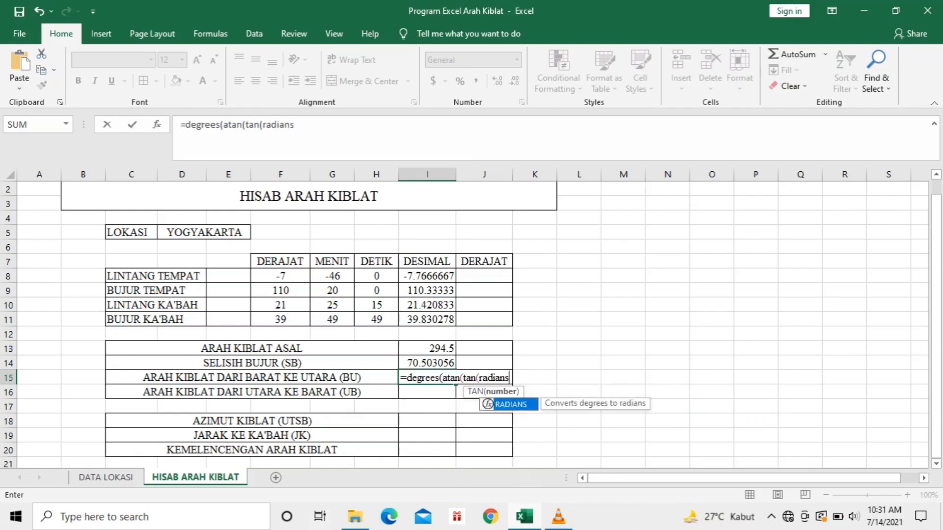
{"action": "type", "text": "("}
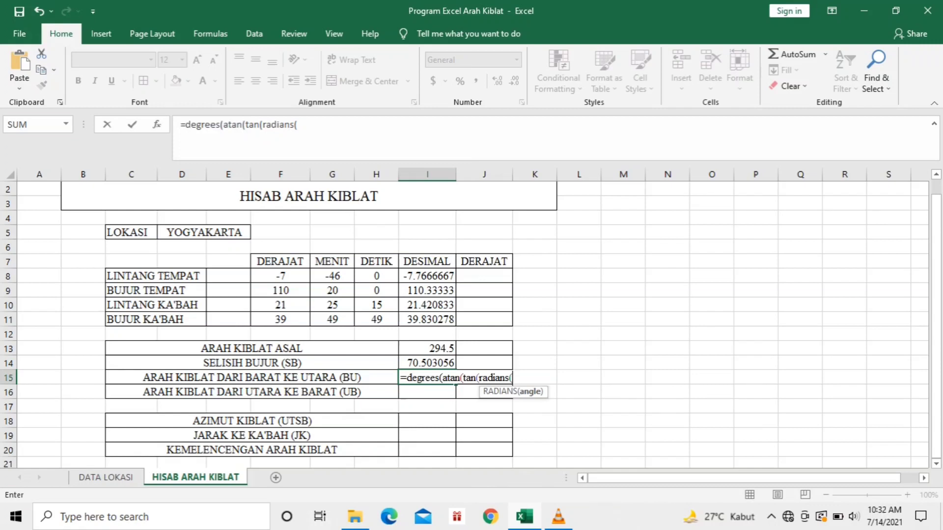
{"action": "left_click", "coordinate": [427, 304]}
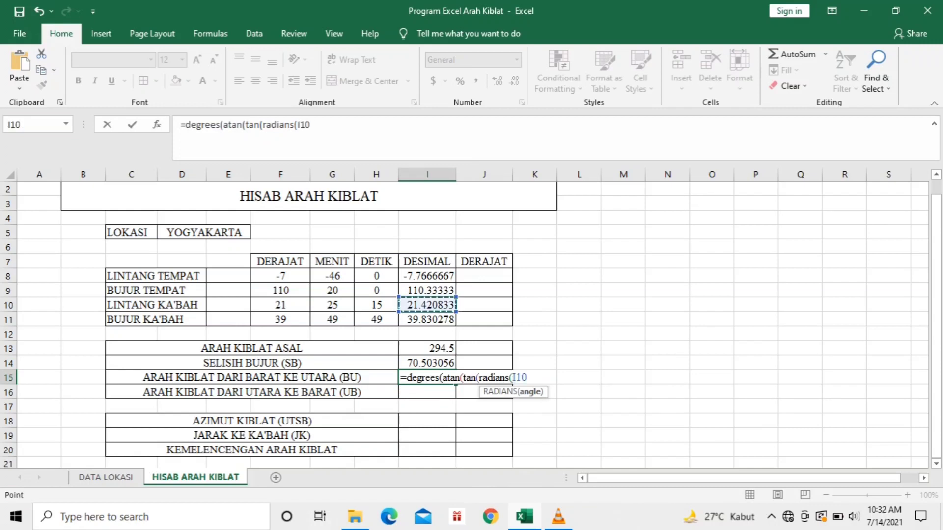
{"action": "type", "text": "))*"}
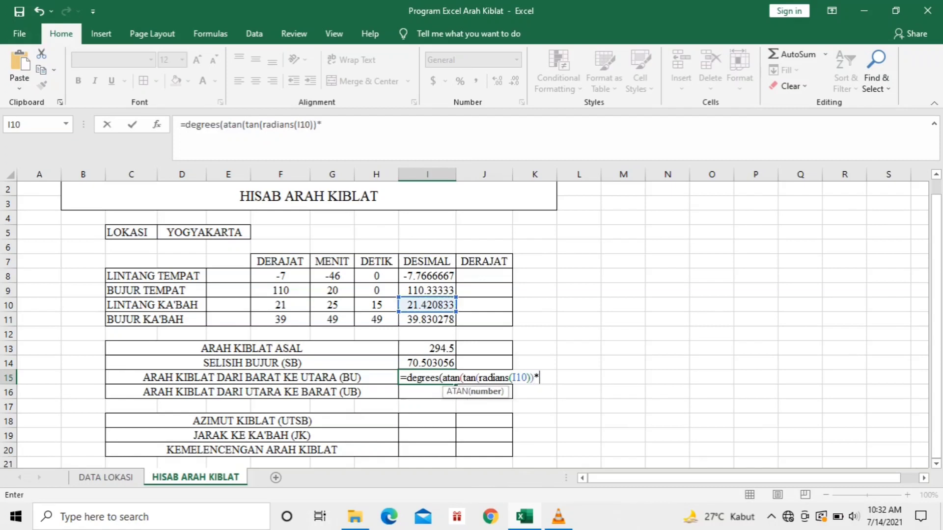
{"action": "type", "text": "cos"}
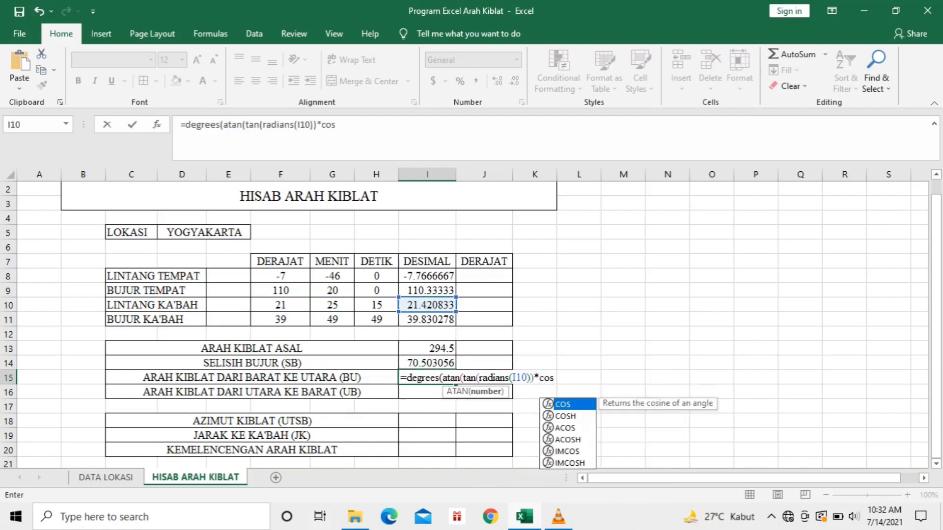
{"action": "type", "text": "(radians"}
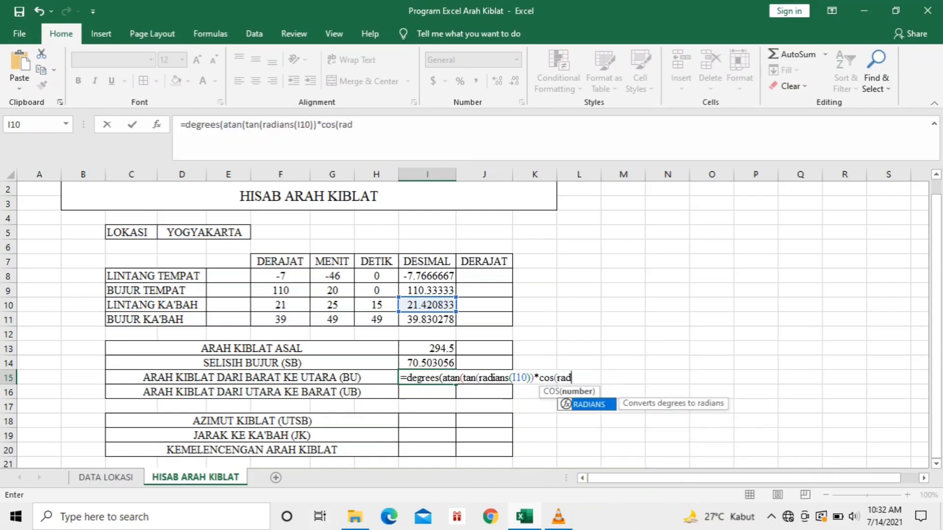
{"action": "type", "text": "("}
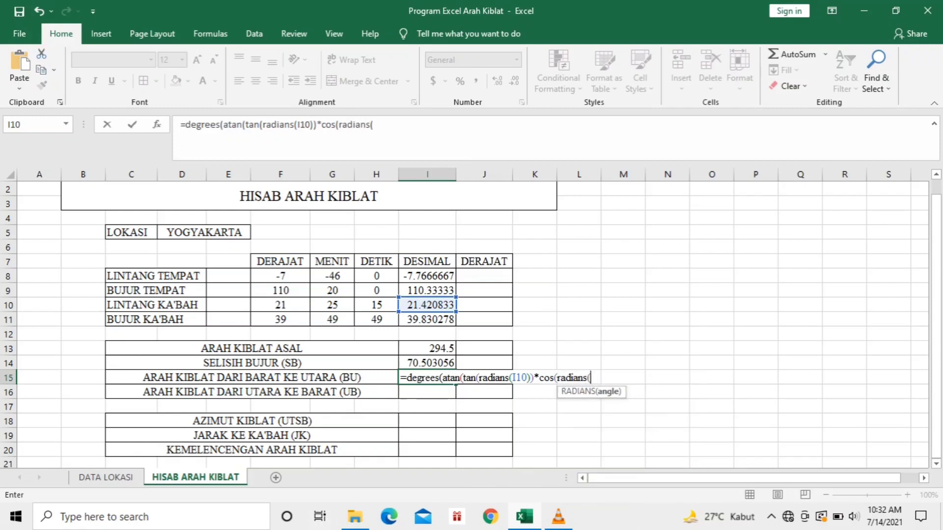
{"action": "left_click", "coordinate": [427, 276]}
{"action": "type", "text": "))"}
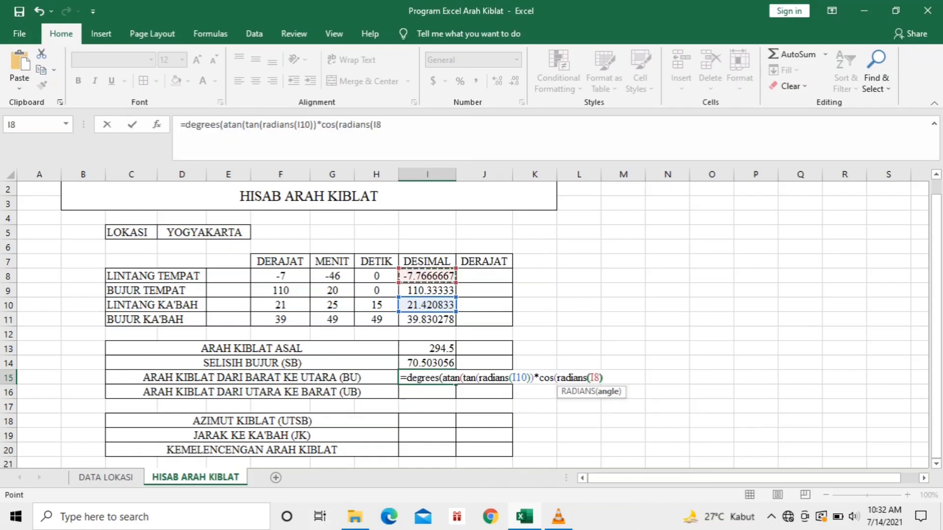
{"action": "type", "text": "/"}
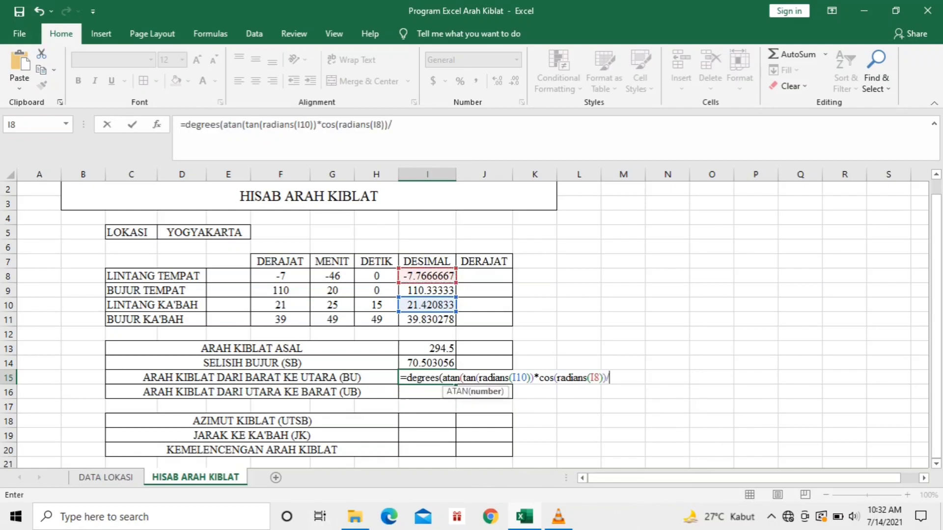
{"action": "type", "text": "sin("}
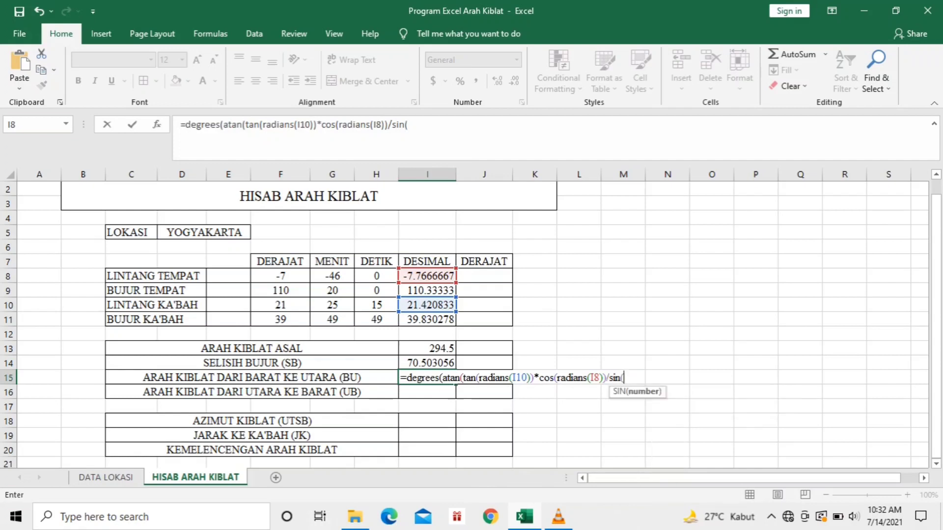
{"action": "type", "text": "radians"}
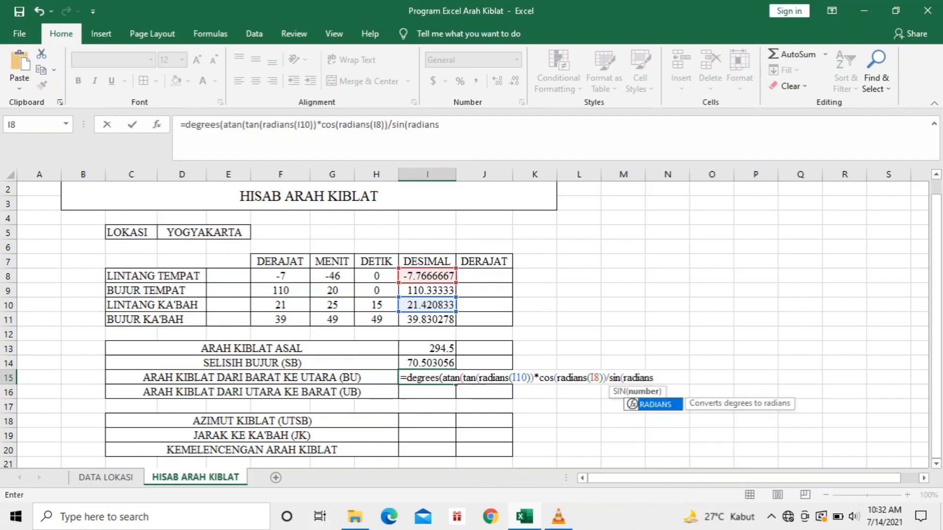
{"action": "type", "text": "("}
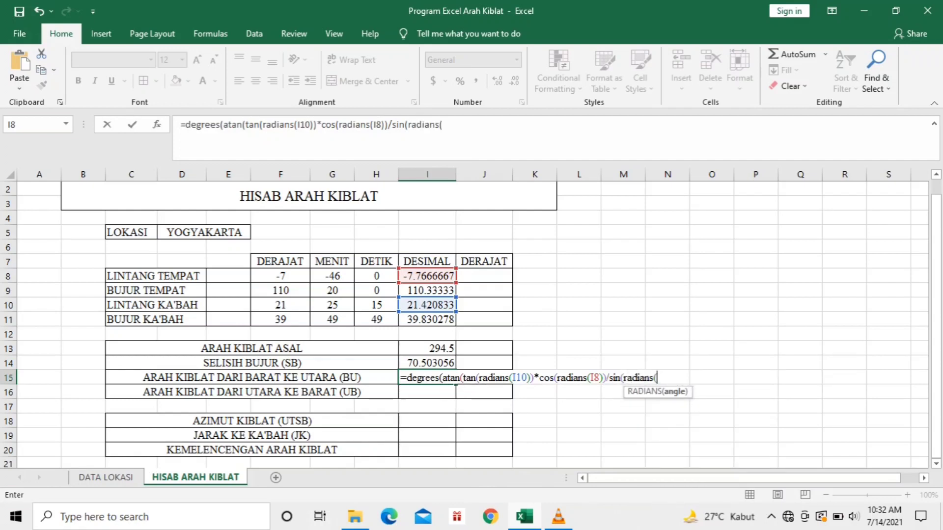
{"action": "left_click", "coordinate": [427, 363]}
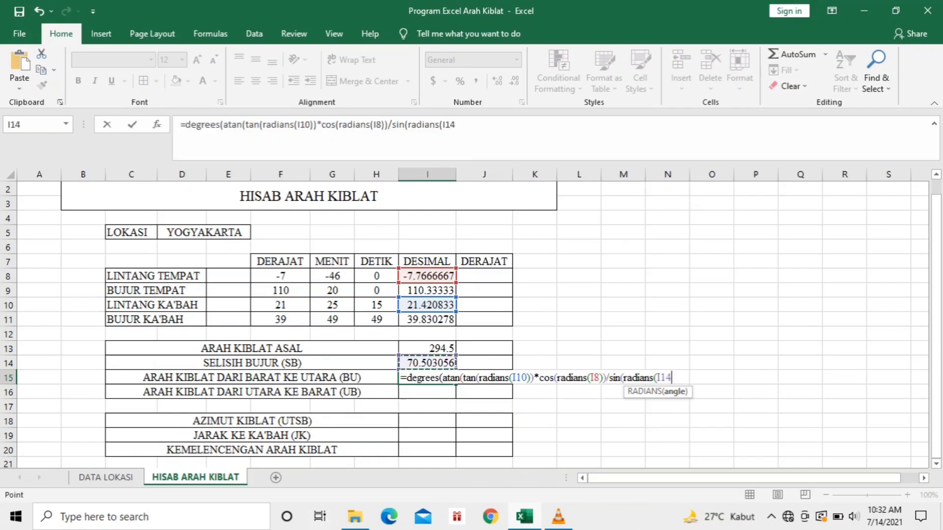
{"action": "type", "text": "))"}
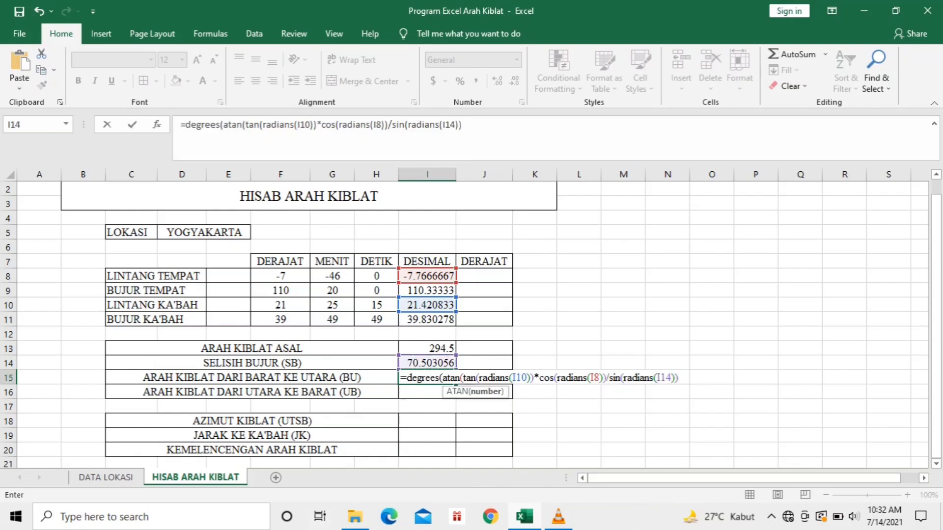
{"action": "type", "text": "-sin(radians"}
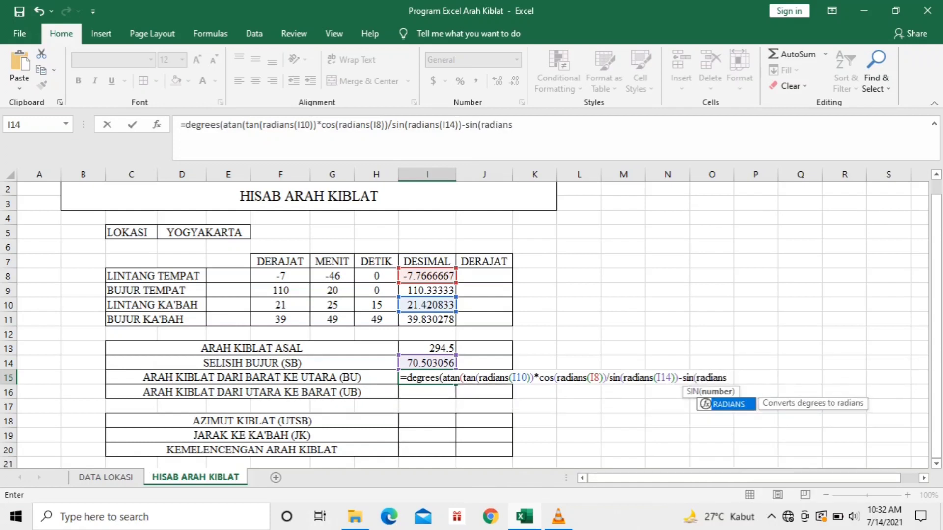
{"action": "type", "text": "("}
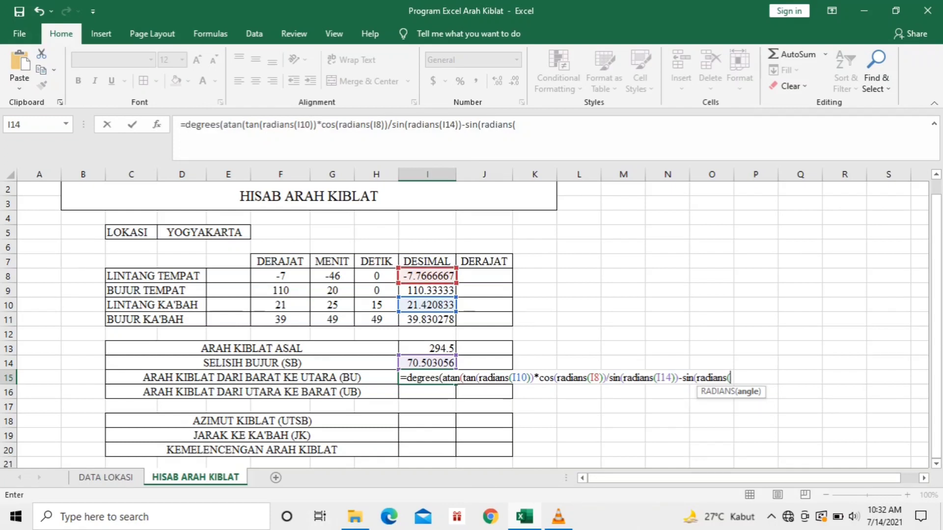
{"action": "left_click", "coordinate": [427, 275]}
{"action": "type", "text": ")"}
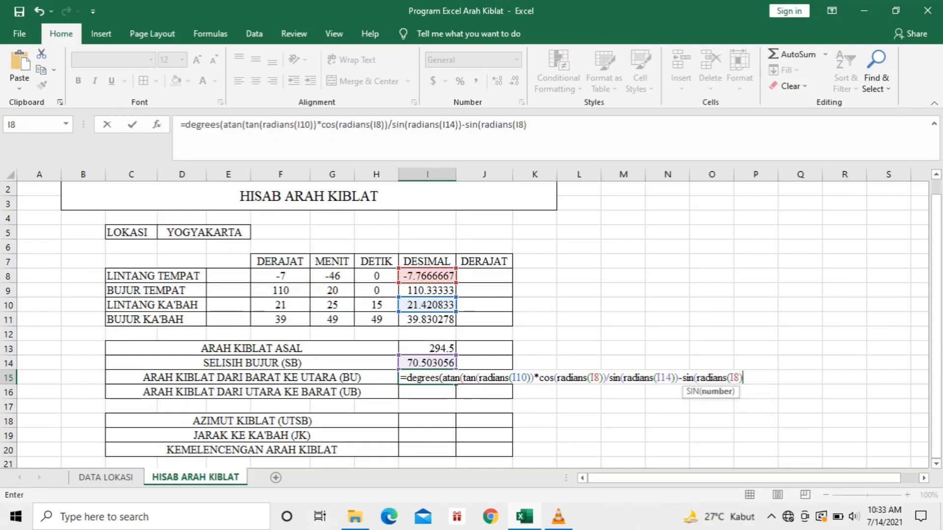
{"action": "type", "text": ")/ta"}
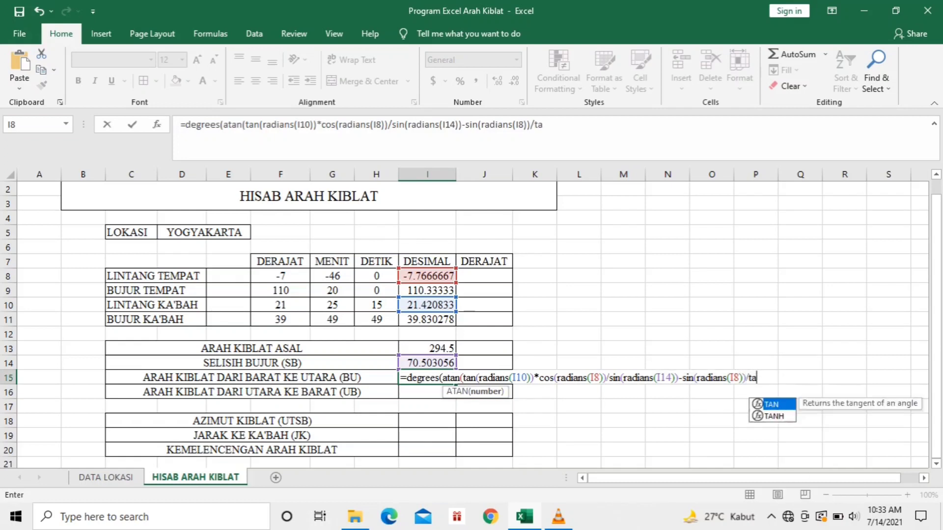
{"action": "type", "text": "n("}
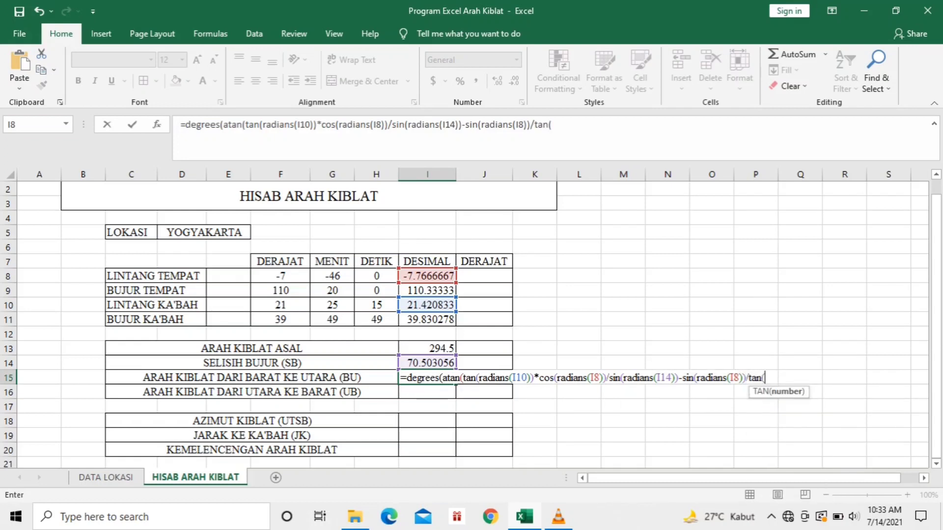
{"action": "type", "text": "radians"}
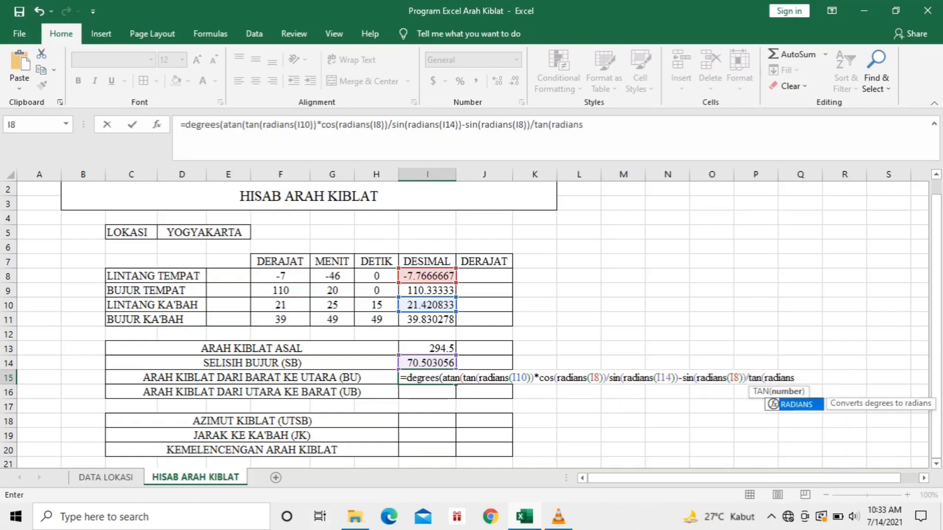
{"action": "type", "text": "("}
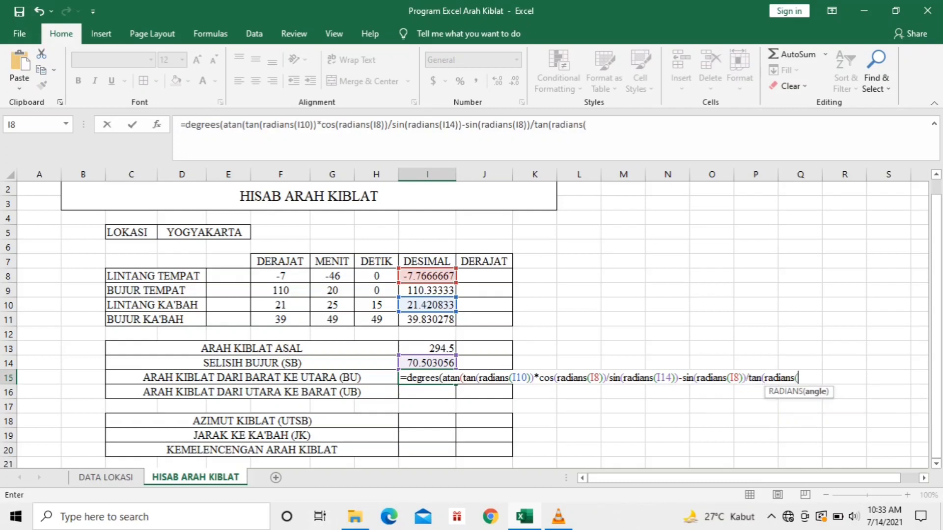
{"action": "left_click", "coordinate": [427, 363]}
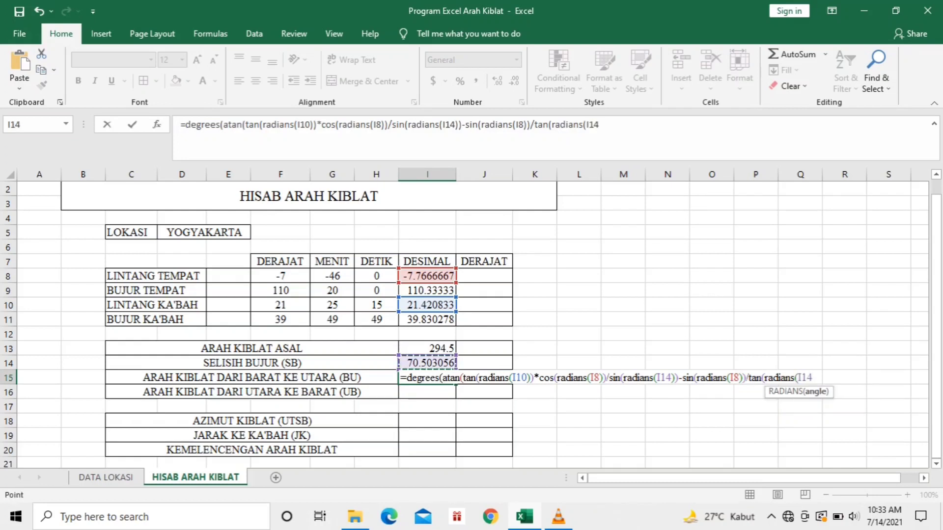
{"action": "type", "text": "))))"}
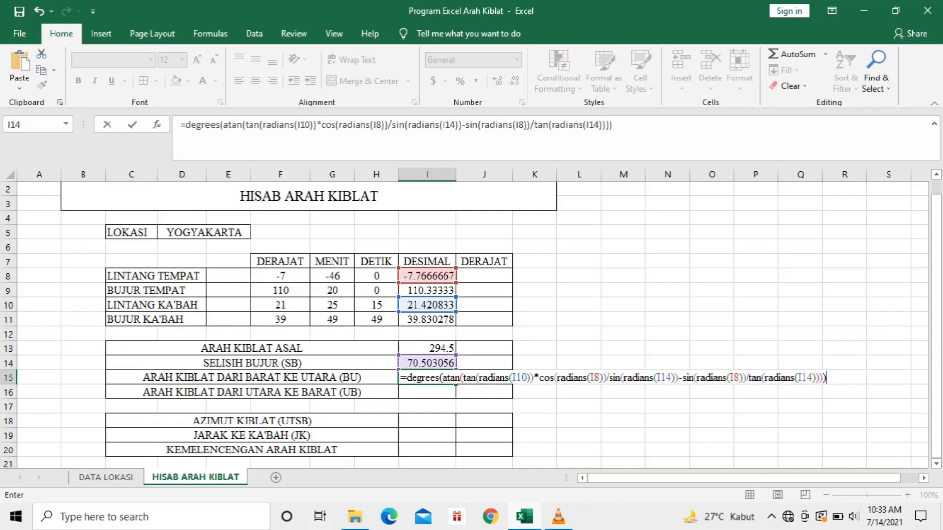
{"action": "key", "text": "Return"}
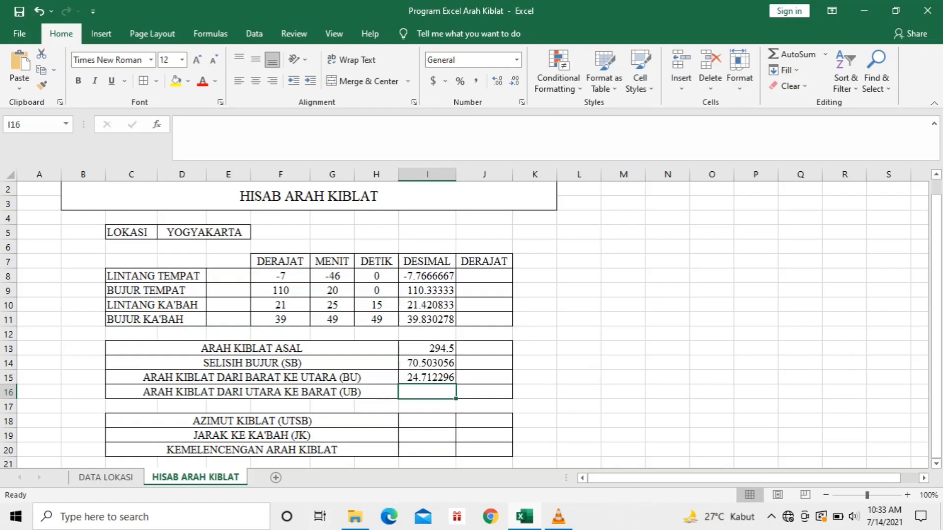
Step: Enter =90-I15 in the ARAH KIBLAT DARI UTARA KE BARAT (UB) cell I16
{"action": "type", "text": "=90"}
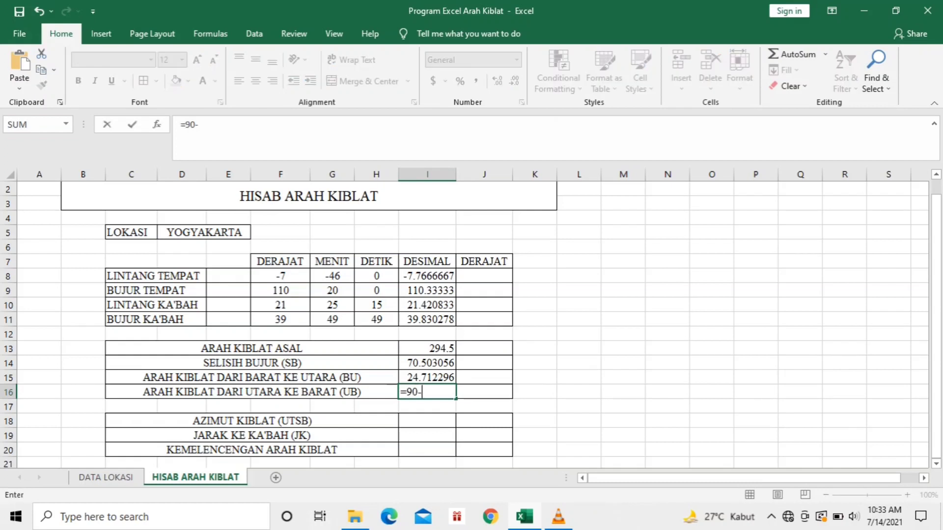
{"action": "type", "text": "-"}
{"action": "left_click", "coordinate": [427, 377]}
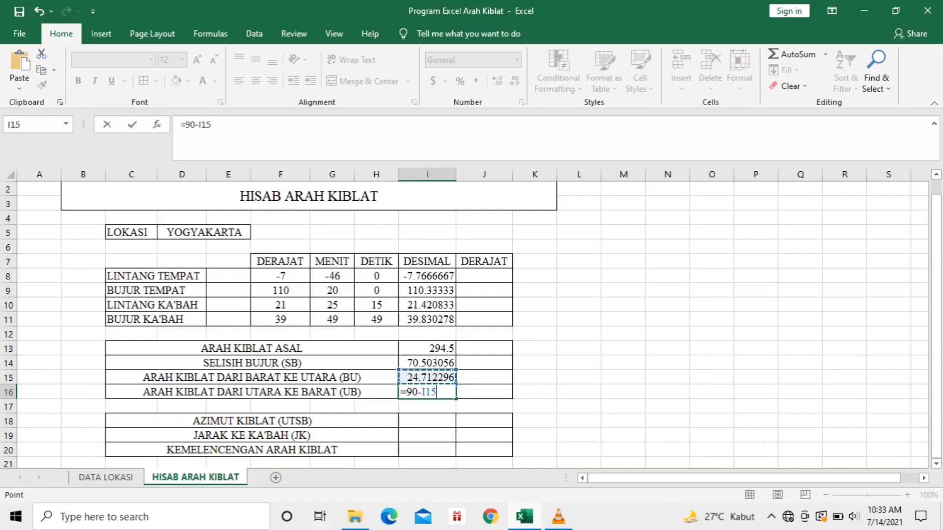
{"action": "key", "text": "Return"}
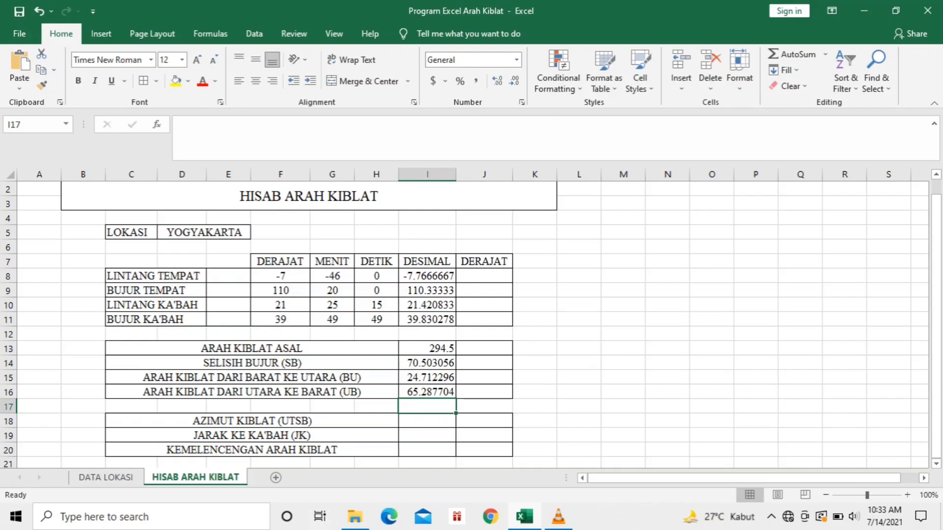
Step: Enter =270+I15 in the AZIMUT KIBLAT (UTSB) cell I18
{"action": "left_click", "coordinate": [427, 421]}
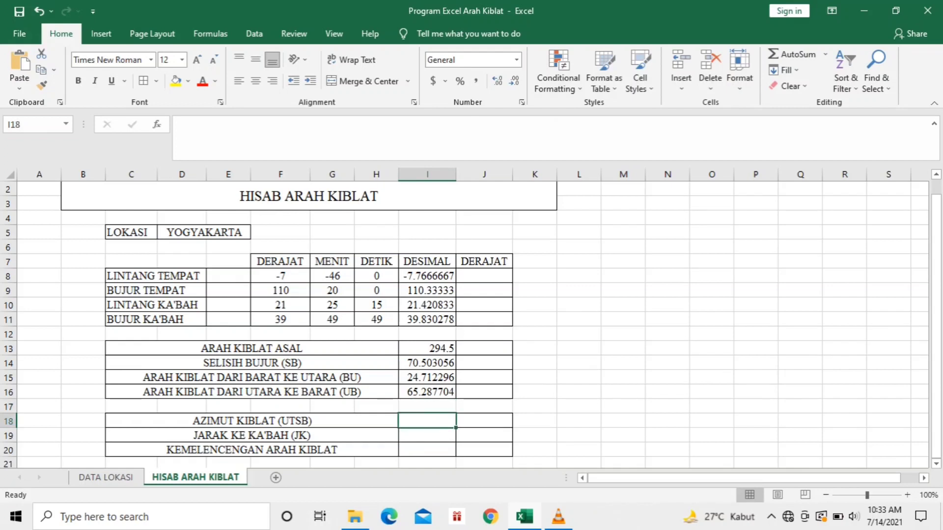
{"action": "type", "text": "=270"}
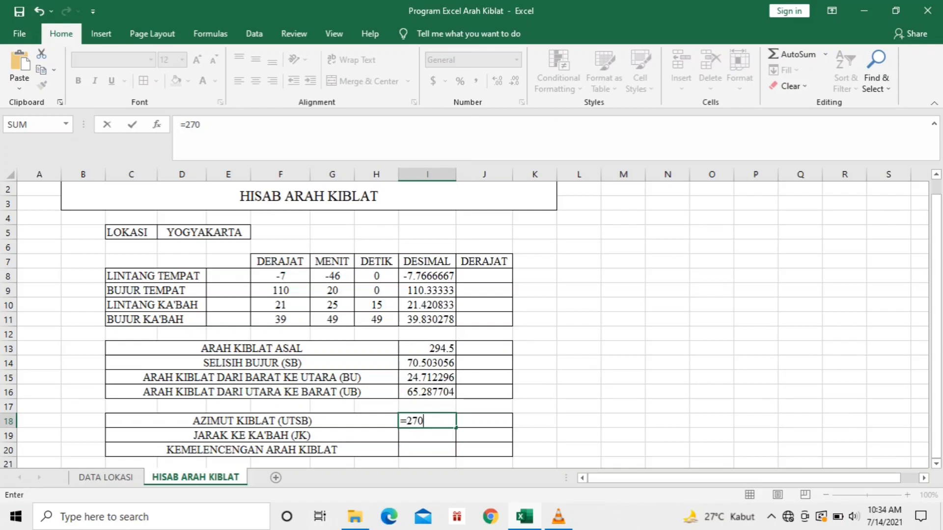
{"action": "type", "text": "+"}
{"action": "left_click", "coordinate": [427, 377]}
{"action": "key", "text": "Return"}
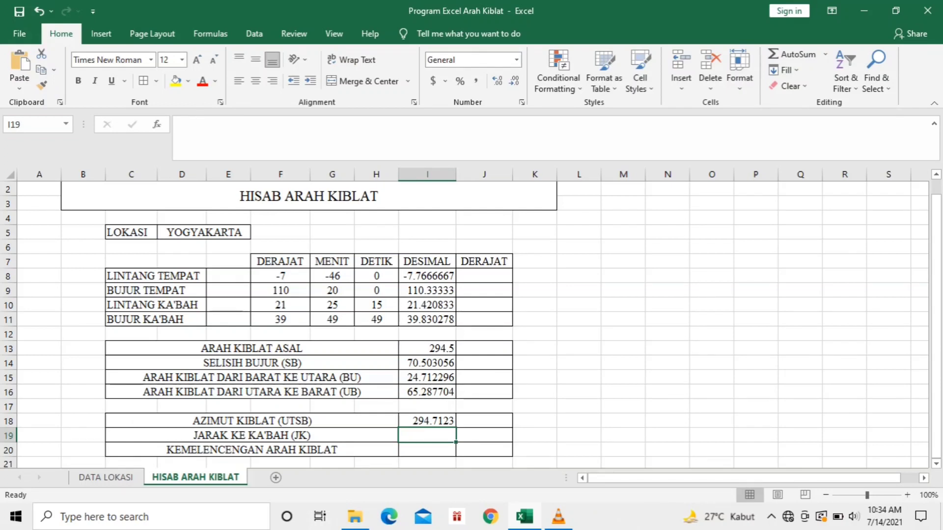
Step: Enter =(acos(sin(I8)*sin(I10)+cos(I8)*cos(I10)*cos(I14)))*6371.137 in the JARAK KE KA'BAH (JK) cell I19
{"action": "type", "text": "="}
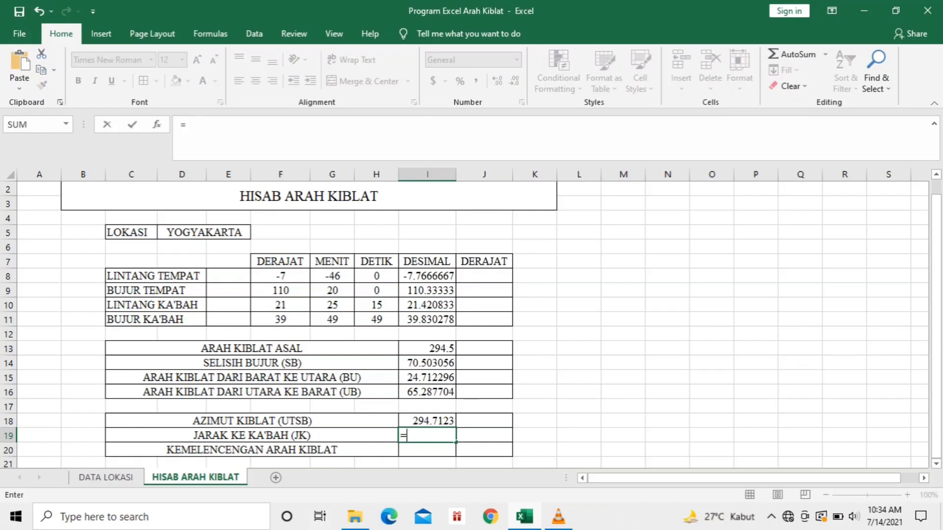
{"action": "type", "text": "(ac"}
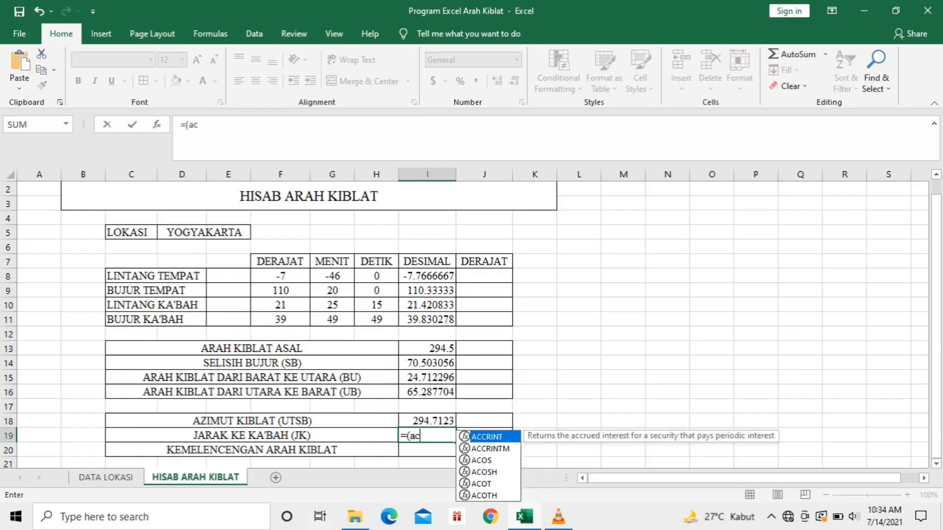
{"action": "type", "text": "os("}
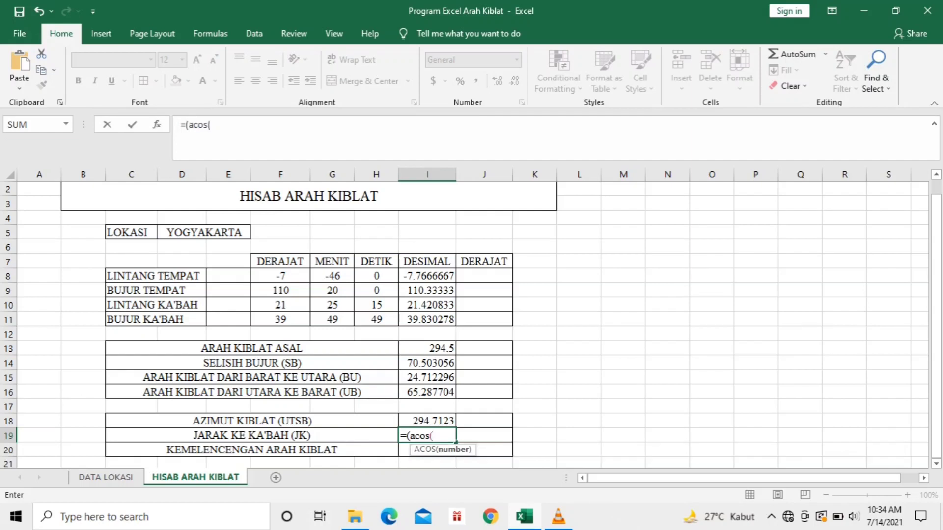
{"action": "type", "text": "sin"}
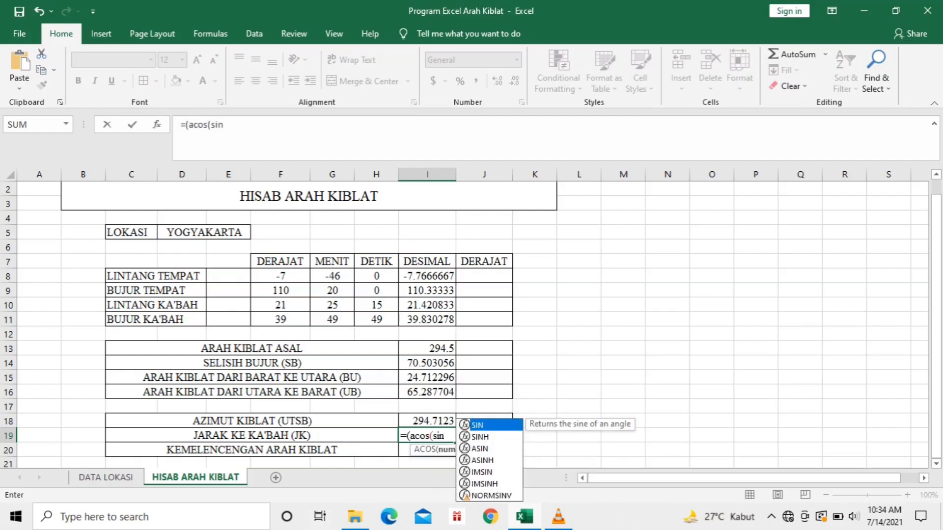
{"action": "type", "text": "("}
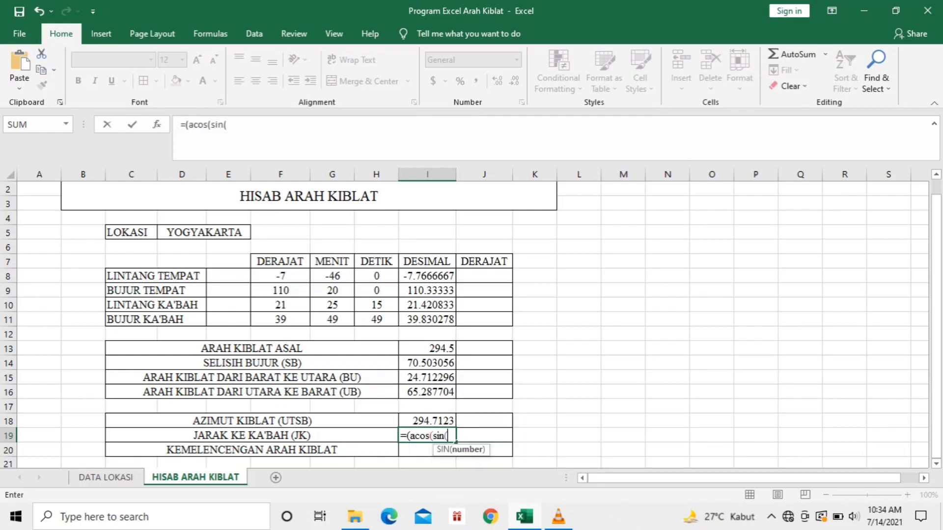
{"action": "left_click", "coordinate": [427, 276]}
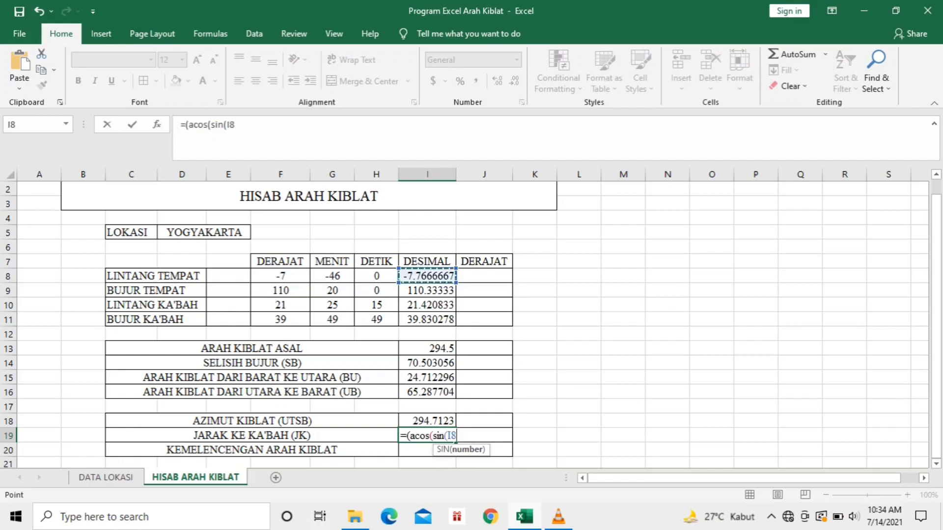
{"action": "type", "text": ")*"}
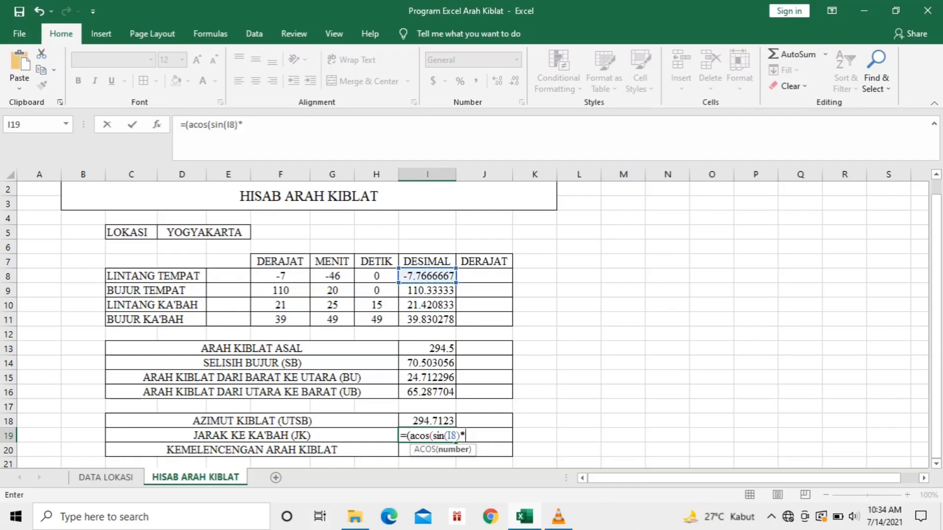
{"action": "type", "text": "sin"}
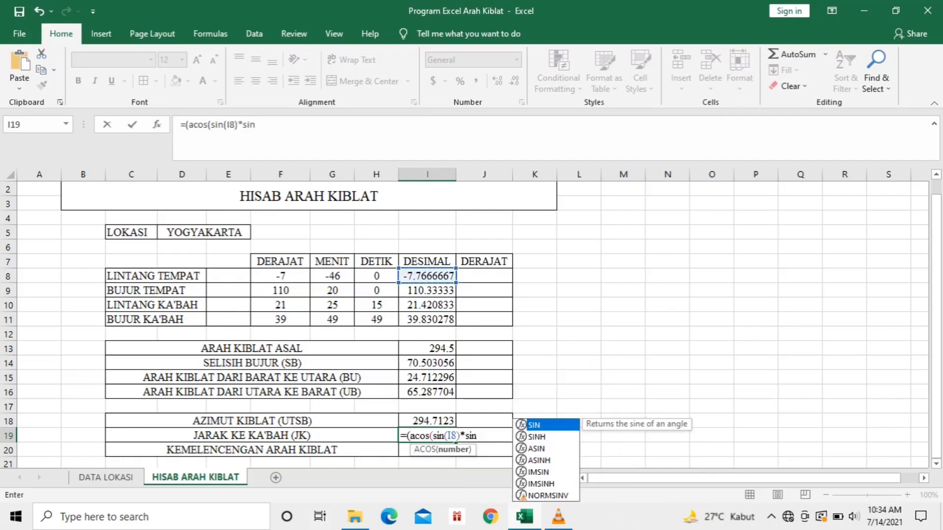
{"action": "type", "text": "("}
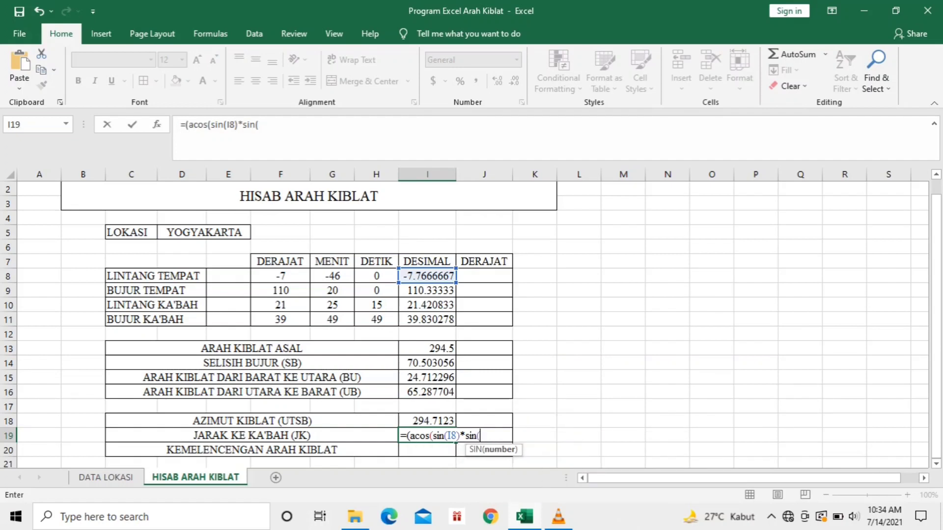
{"action": "left_click", "coordinate": [427, 305]}
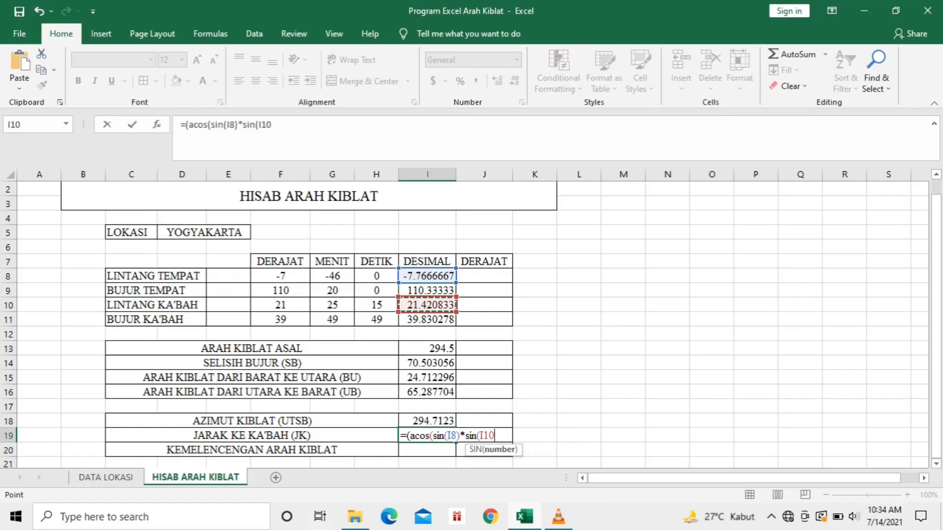
{"action": "type", "text": ")+"}
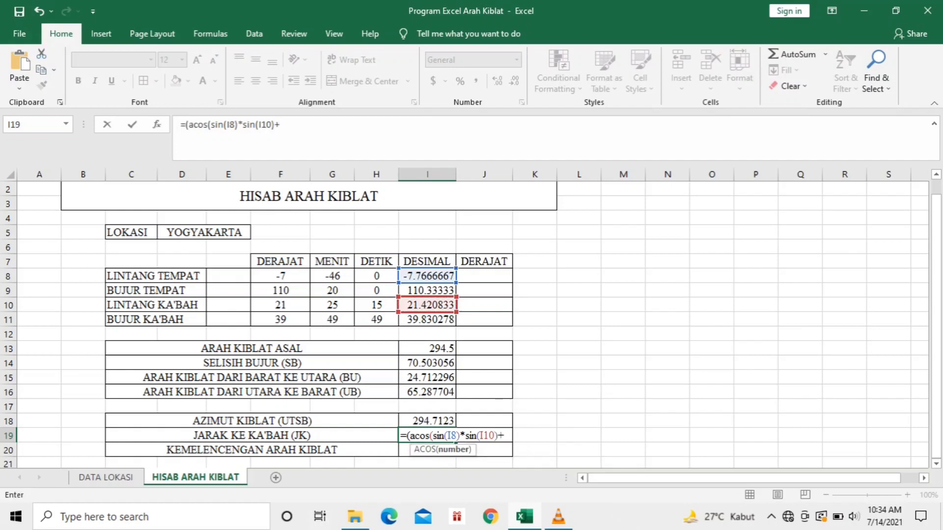
{"action": "type", "text": "sin"}
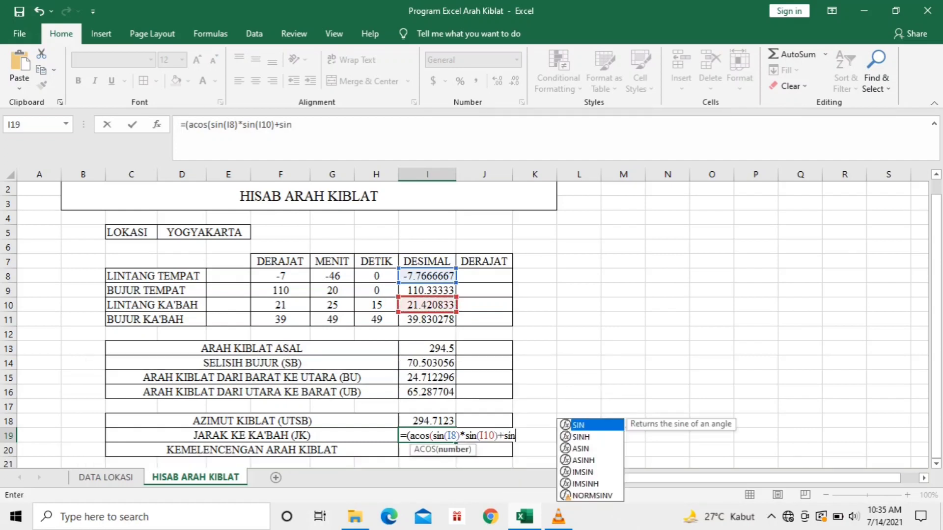
{"action": "type", "text": "("}
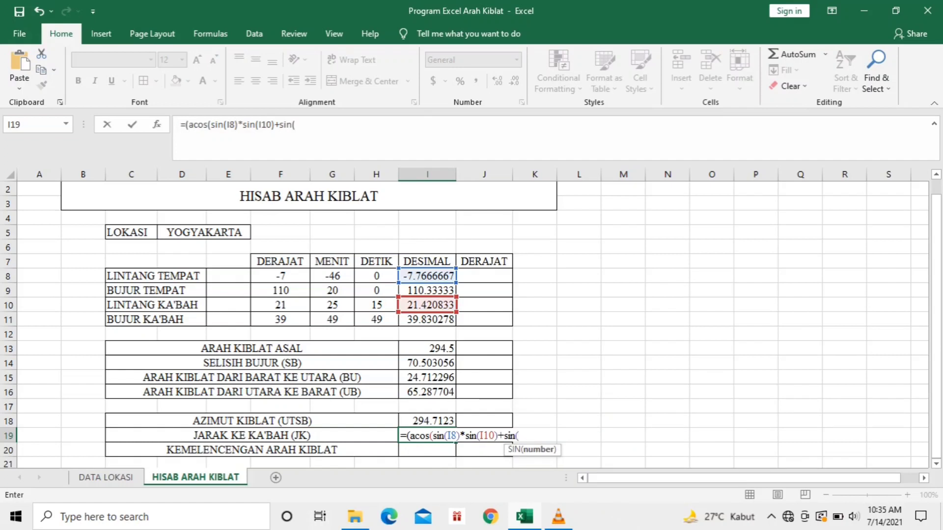
{"action": "key", "text": "BackSpace"}
{"action": "key", "text": "BackSpace"}
{"action": "key", "text": "BackSpace"}
{"action": "key", "text": "BackSpace"}
{"action": "type", "text": "cos"}
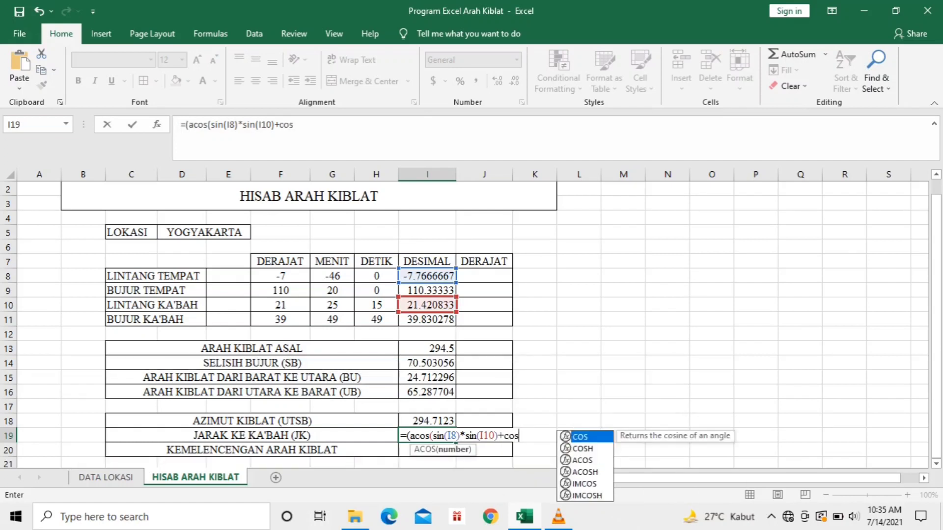
{"action": "type", "text": "("}
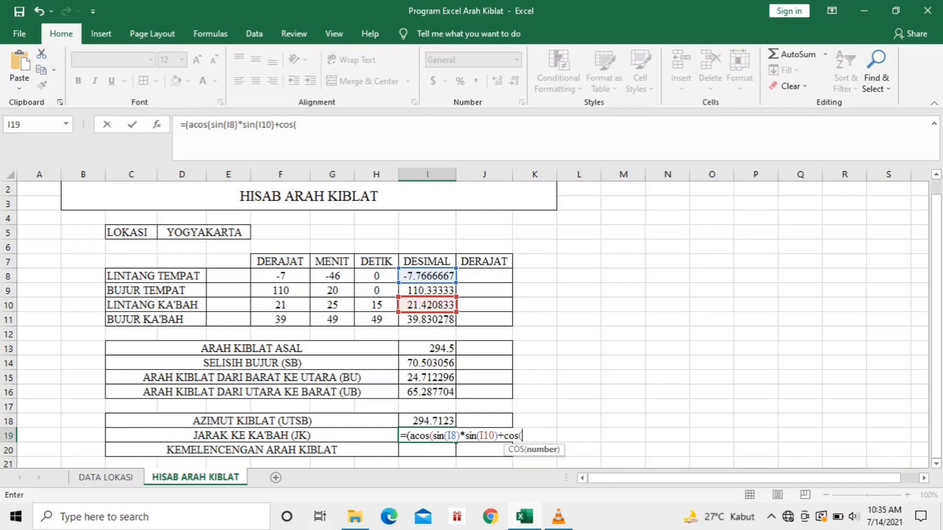
{"action": "left_click", "coordinate": [427, 276]}
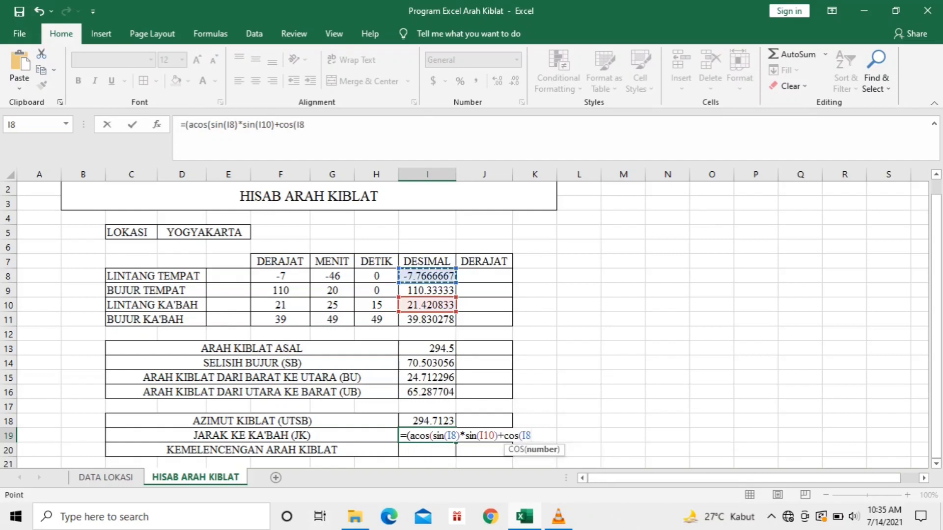
{"action": "type", "text": ")"}
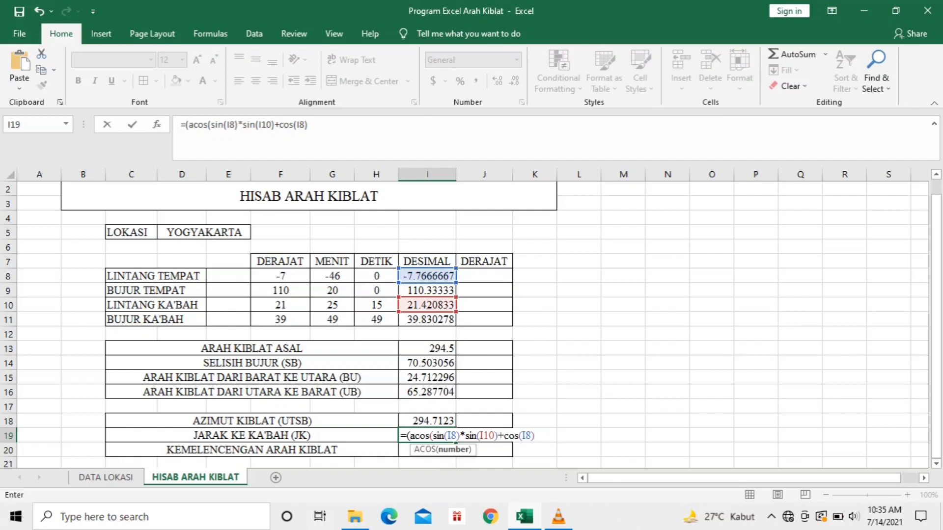
{"action": "type", "text": "*"}
{"action": "type", "text": "cos"}
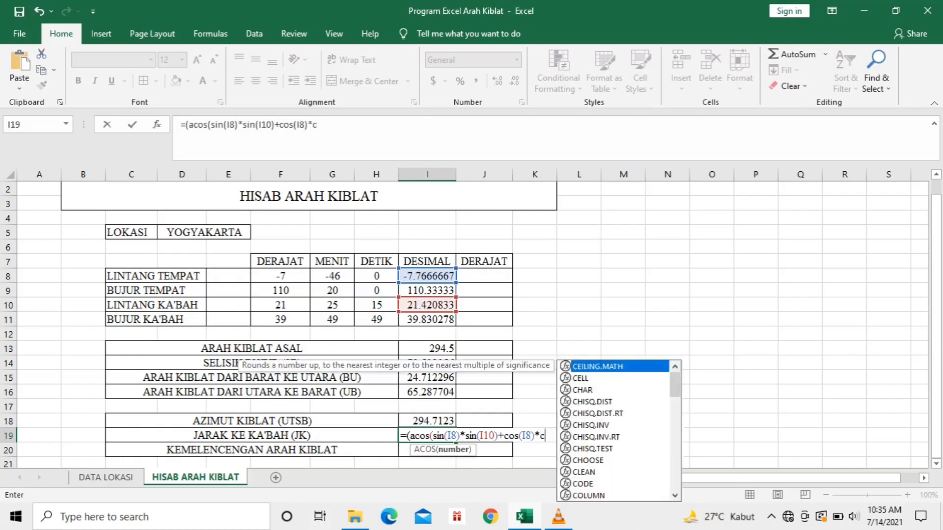
{"action": "type", "text": "("}
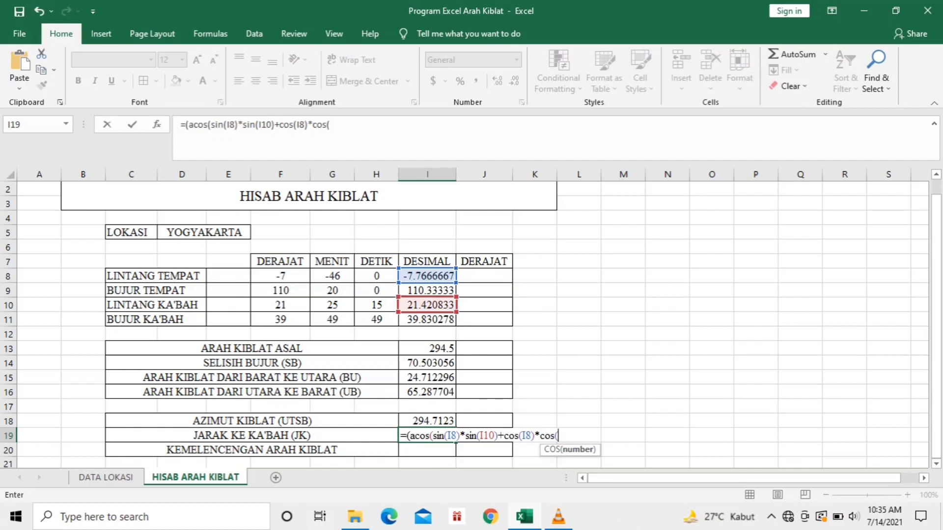
{"action": "left_click", "coordinate": [427, 305]}
{"action": "type", "text": ")"}
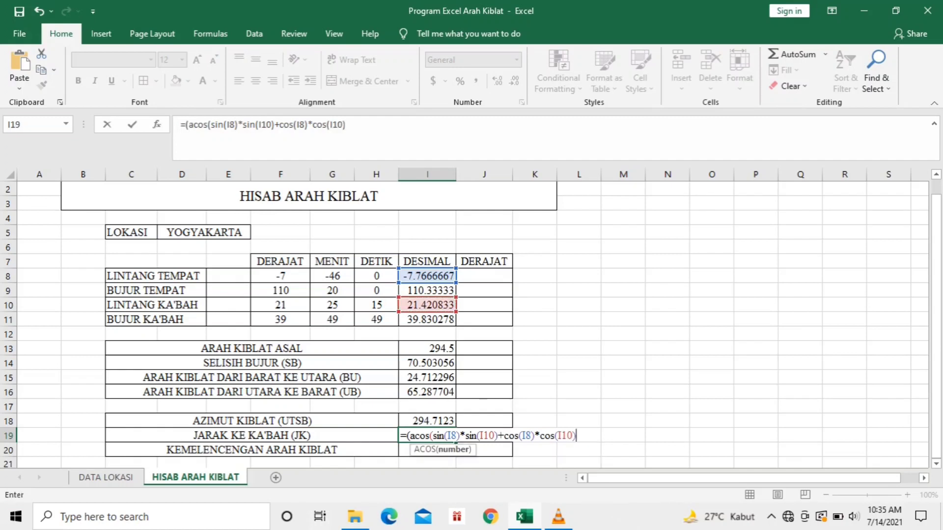
{"action": "type", "text": "*cos"}
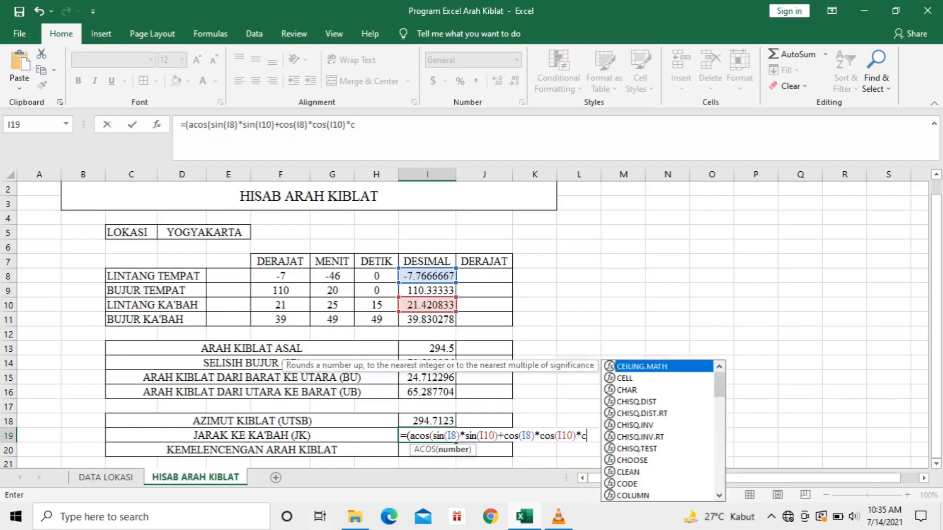
{"action": "type", "text": "("}
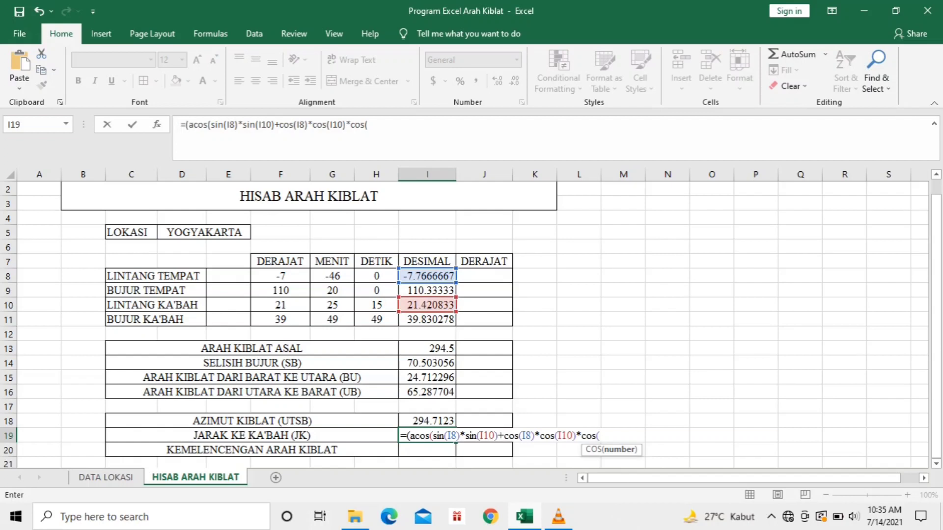
{"action": "left_click", "coordinate": [427, 363]}
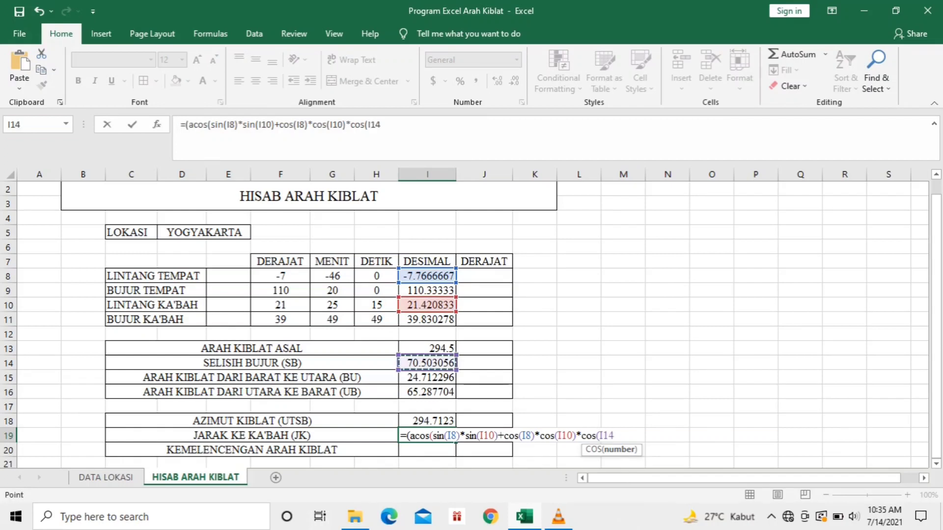
{"action": "type", "text": ")))"}
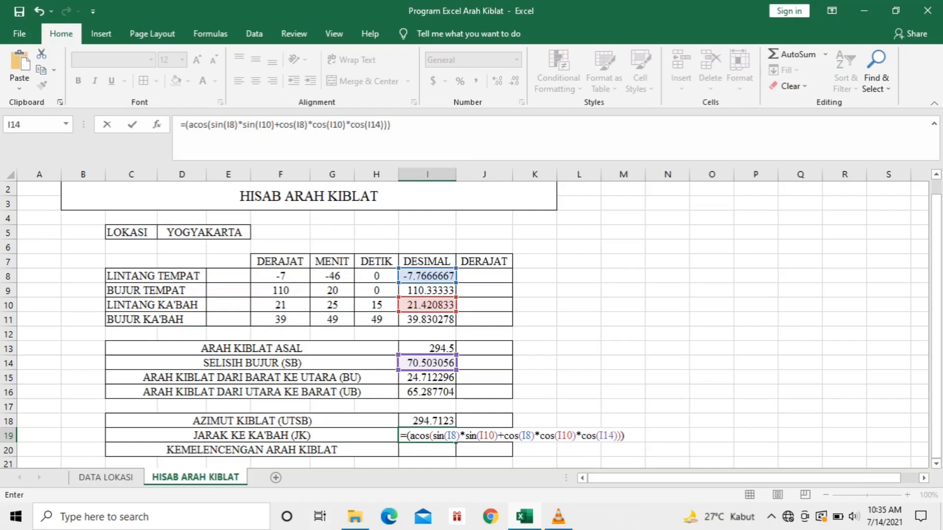
{"action": "type", "text": "*6371.137"}
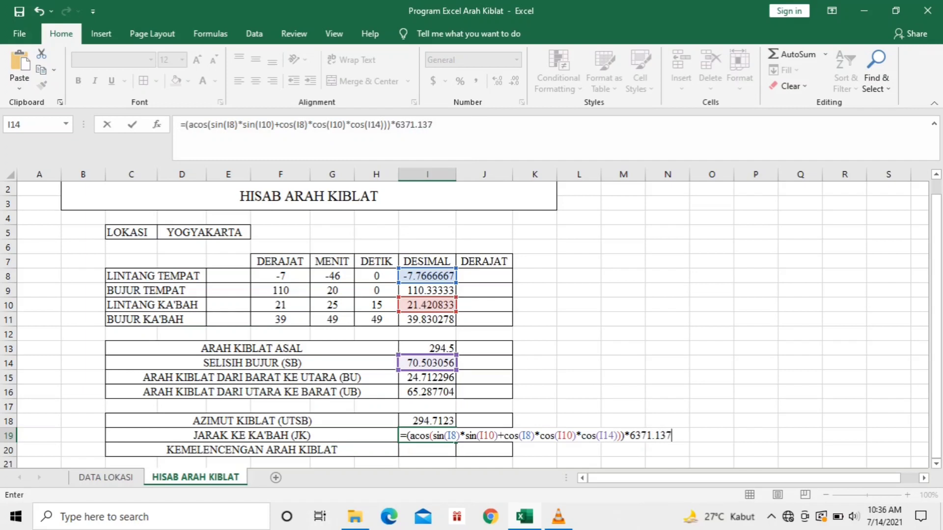
{"action": "key", "text": "Return"}
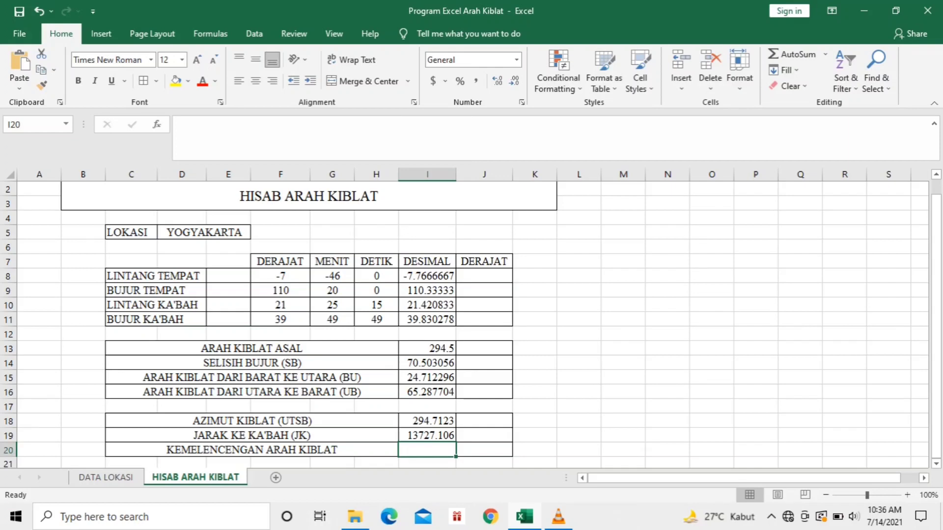
Step: Enter =I18-I13 in the KEMELENCENGAN ARAH KIBLAT cell I20
{"action": "type", "text": "="}
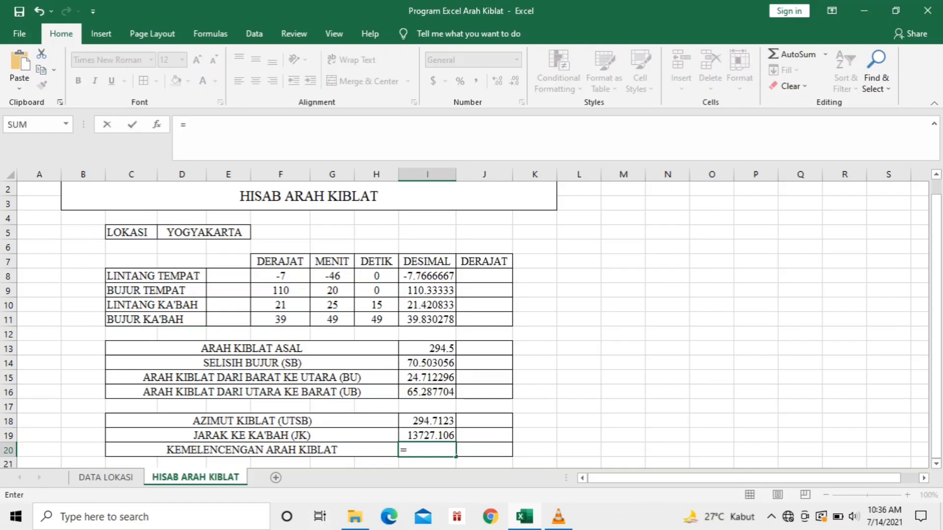
{"action": "key", "text": "Up"}
{"action": "key", "text": "Up"}
{"action": "type", "text": "-"}
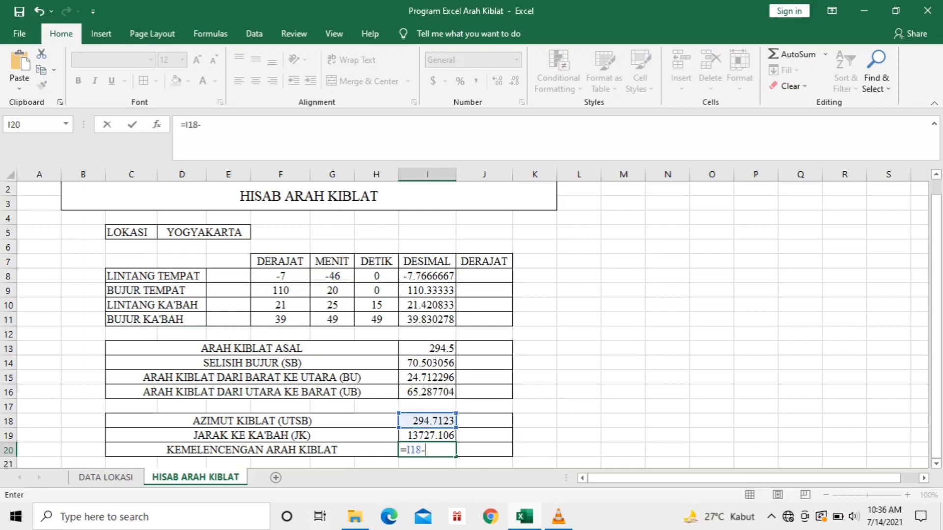
{"action": "key", "text": "Up"}
{"action": "key", "text": "Up"}
{"action": "key", "text": "Up"}
{"action": "key", "text": "Up"}
{"action": "key", "text": "Up"}
{"action": "key", "text": "Up"}
{"action": "key", "text": "Up"}
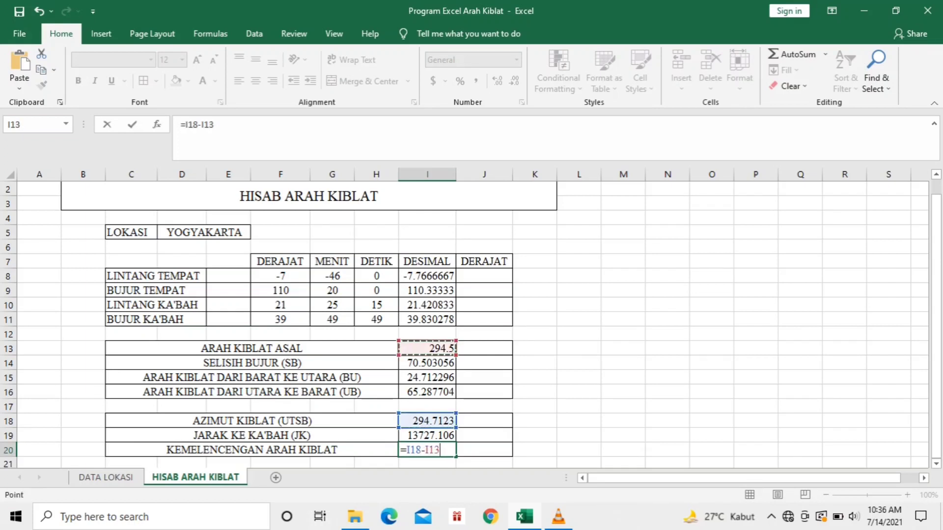
{"action": "key", "text": "Return"}
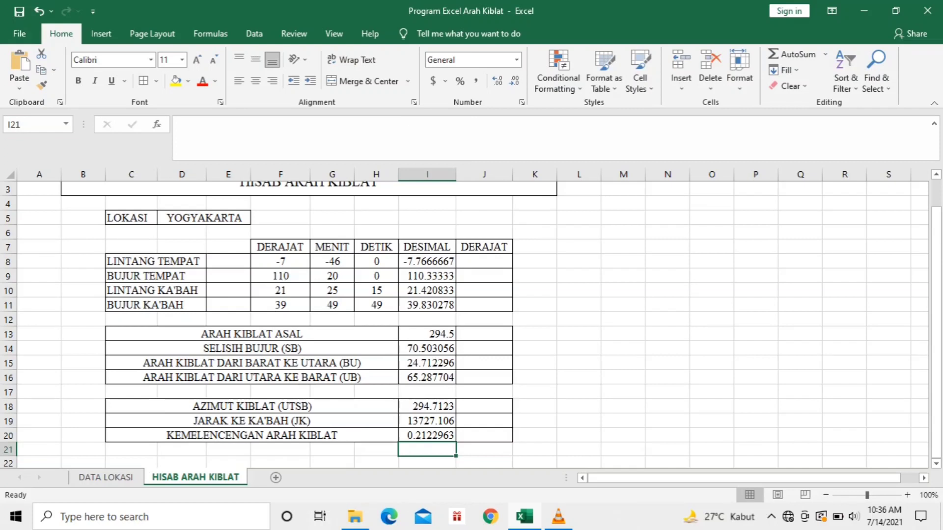
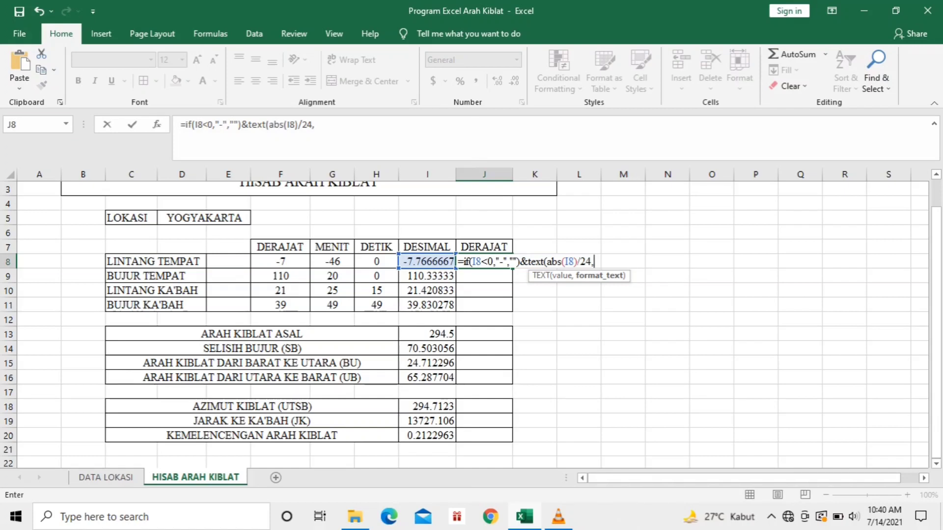
Step: Complete the LINTANG TEMPAT formula in J8 as =if(I8<0,"-","")&text(abs(I8)/24,"[hh]°mm'ss.00")
{"action": "type", "text": "\"[hh]°mm"}
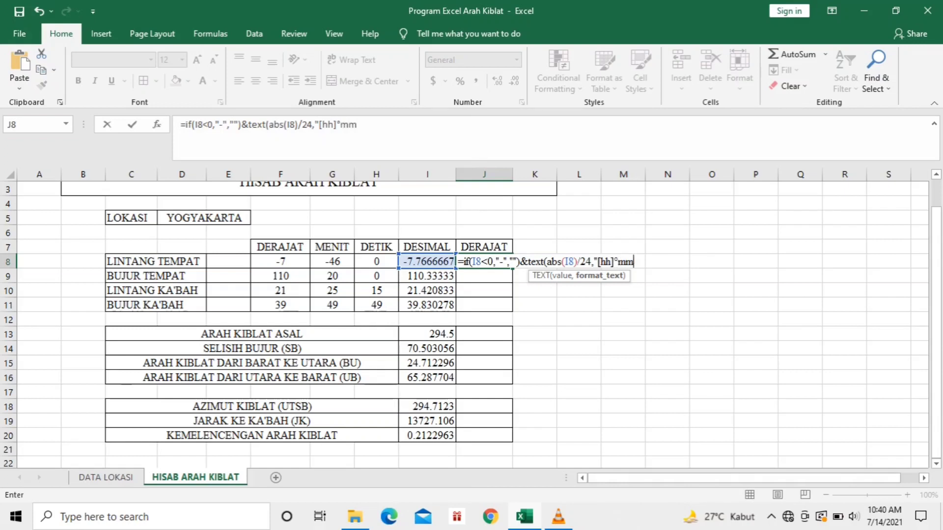
{"action": "type", "text": "'"}
{"action": "type", "text": "ss."}
{"action": "type", "text": "00"}
{"action": "type", "text": "\""}
{"action": "type", "text": ")"}
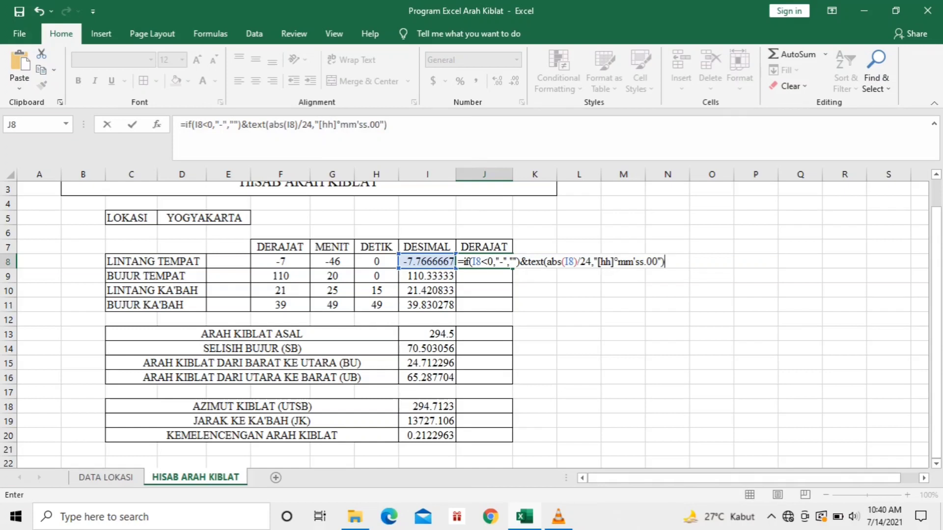
{"action": "key", "text": "Return"}
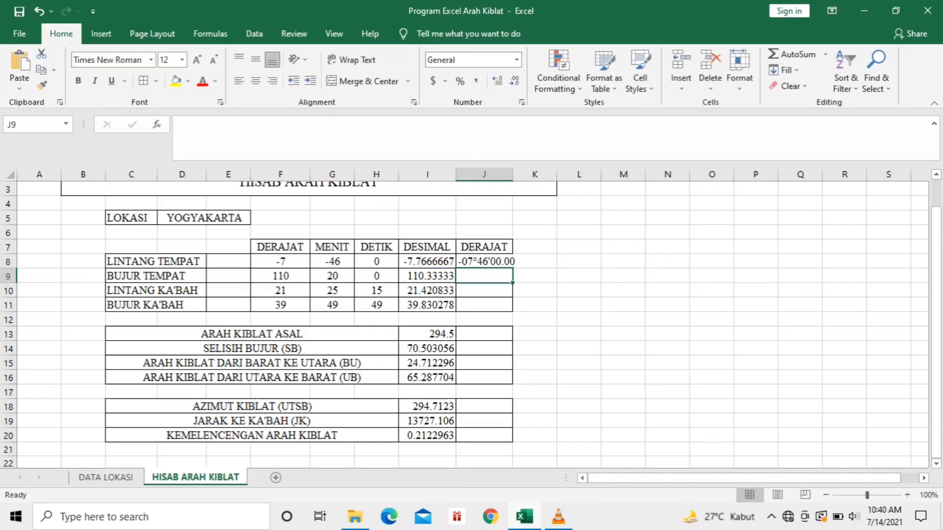
Step: Widen column J slightly and fill the J8 degree formula down through J11
{"action": "left_click_drag", "start_coordinate": [512, 174], "coordinate": [523, 175]}
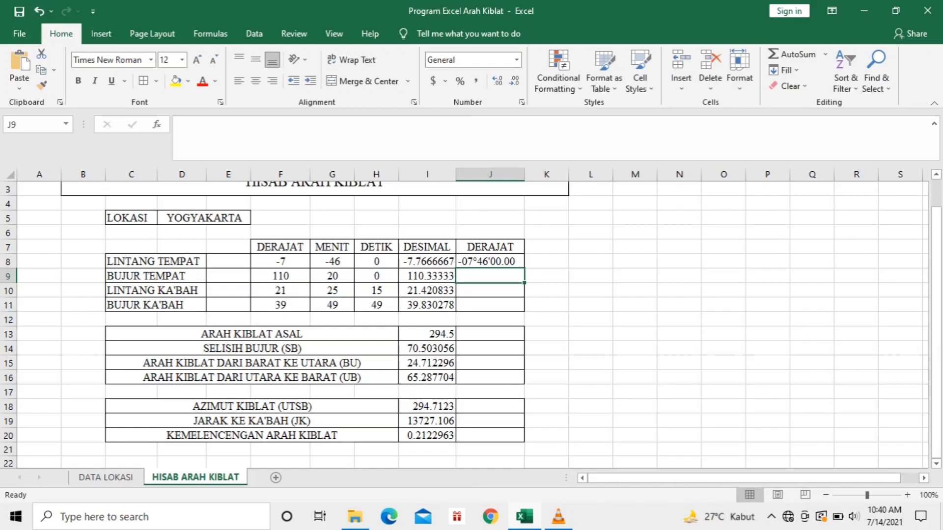
{"action": "left_click", "coordinate": [490, 261]}
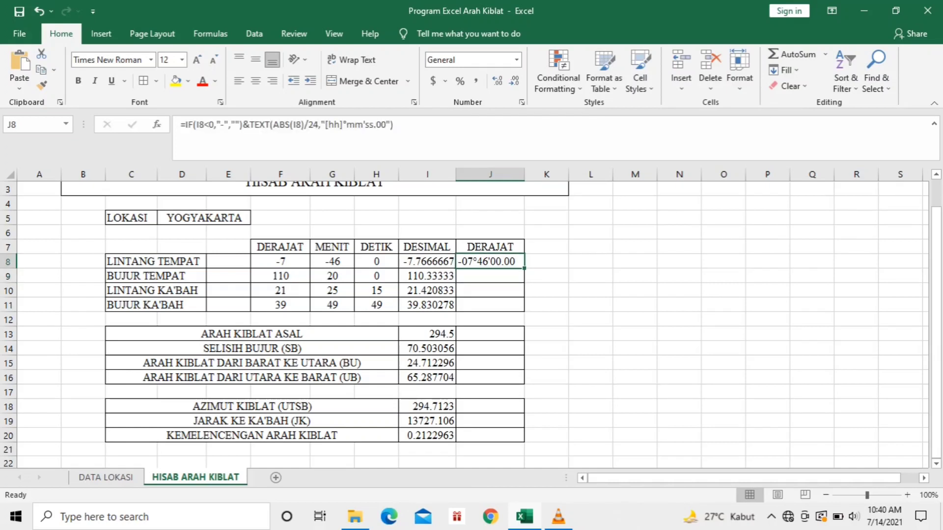
{"action": "left_click_drag", "start_coordinate": [524, 268], "coordinate": [522, 309]}
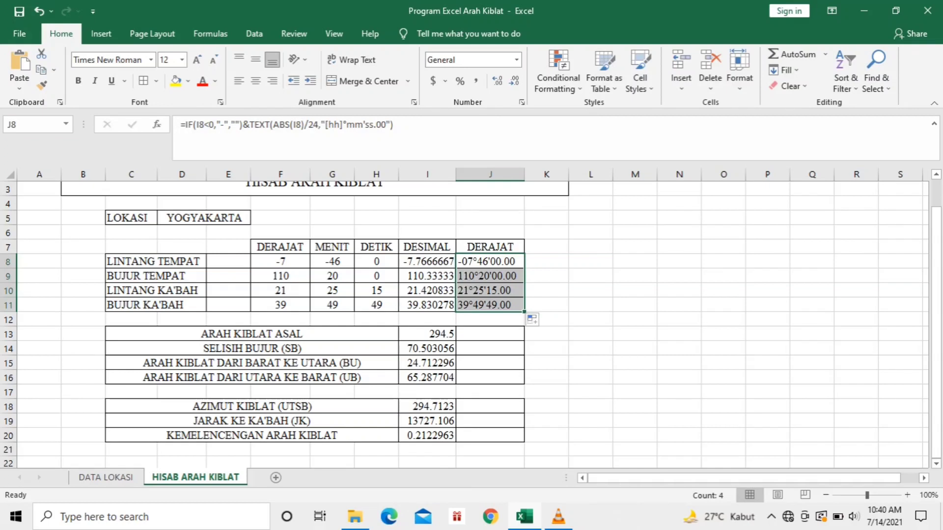
Step: Copy the formula text of J8 unchanged into the ARAH KIBLAT ASAL cell J13
{"action": "left_click", "coordinate": [490, 261]}
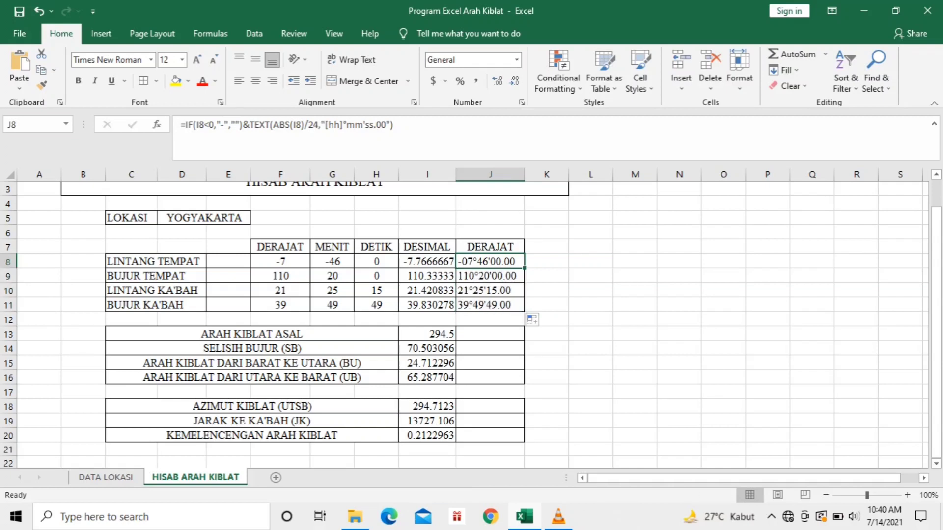
{"action": "left_click_drag", "start_coordinate": [181, 124], "coordinate": [394, 124]}
{"action": "key", "text": "ctrl+c"}
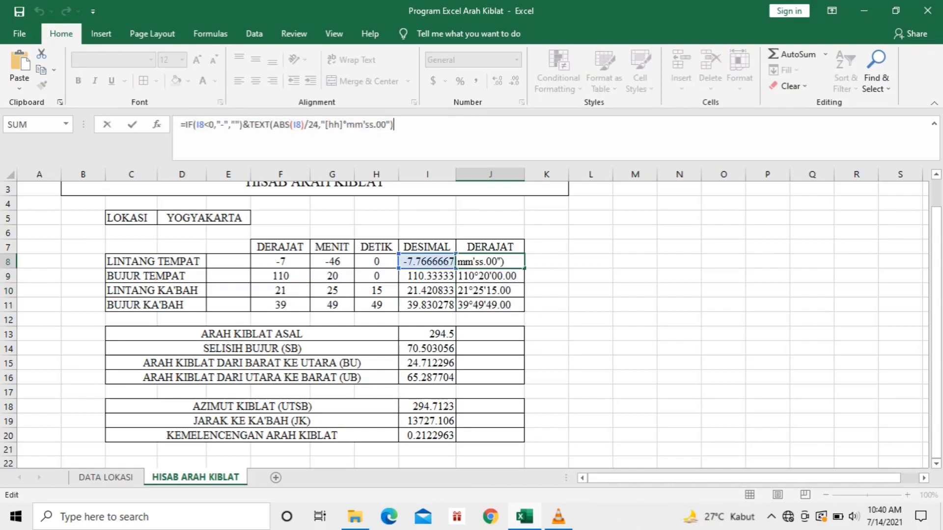
{"action": "left_click", "coordinate": [490, 334]}
{"action": "key", "text": "ctrl+v"}
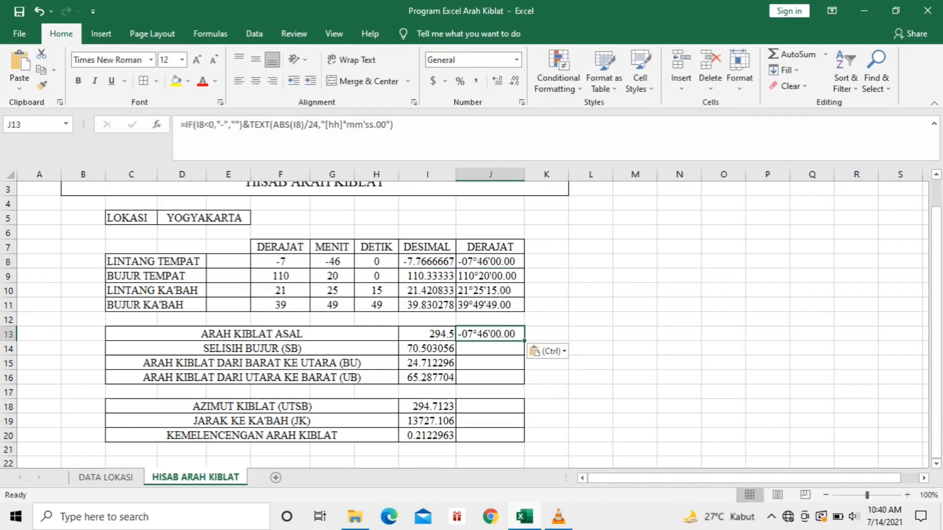
Step: Change both I8 references in the J13 formula to I13 and fill it down through J16
{"action": "left_click", "coordinate": [201, 124]}
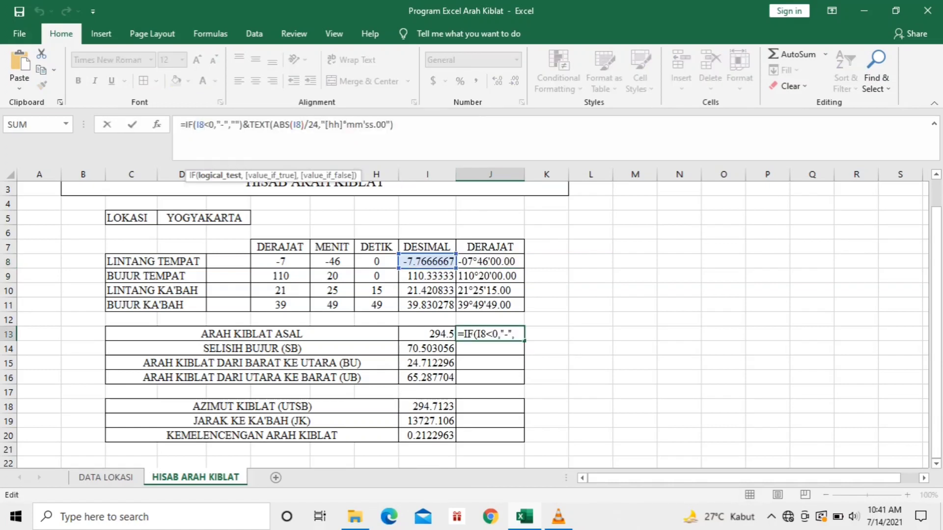
{"action": "key", "text": "BackSpace"}
{"action": "key", "text": "BackSpace"}
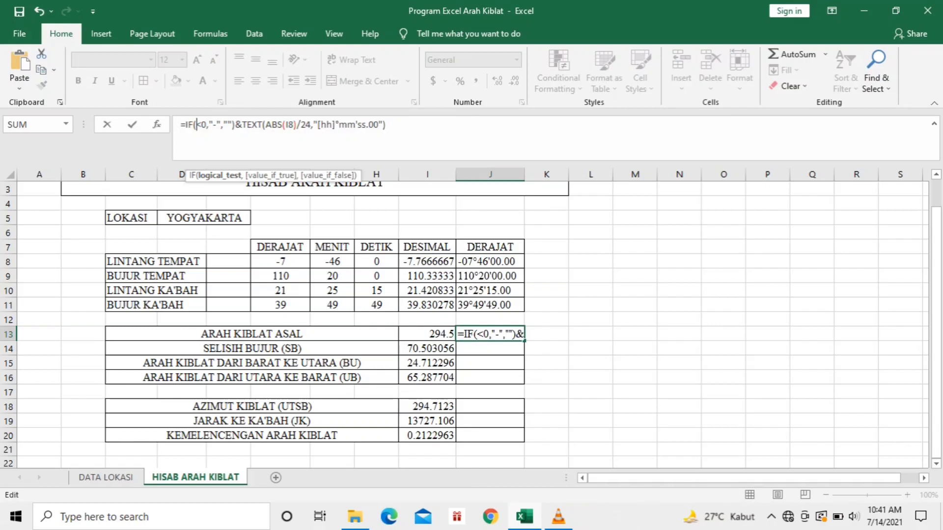
{"action": "left_click", "coordinate": [427, 334]}
{"action": "left_click", "coordinate": [305, 124]}
{"action": "key", "text": "BackSpace"}
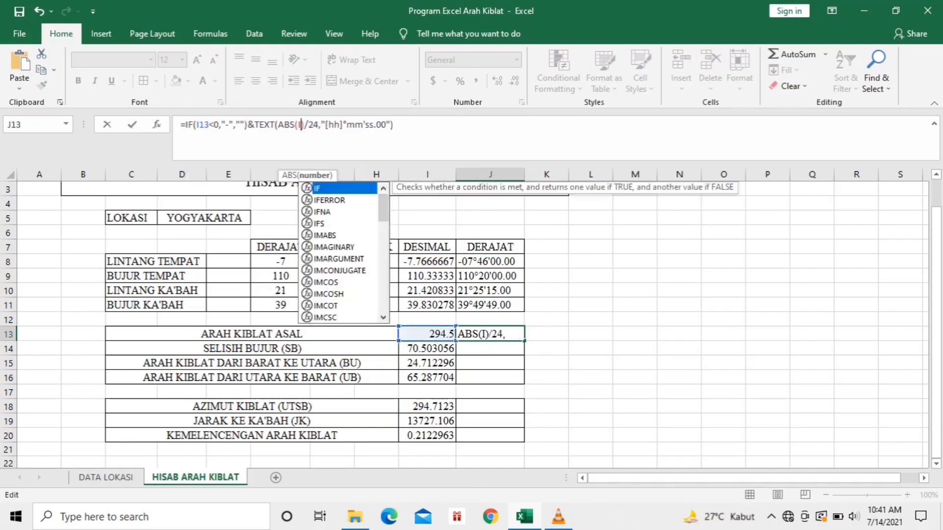
{"action": "type", "text": "13"}
{"action": "key", "text": "Return"}
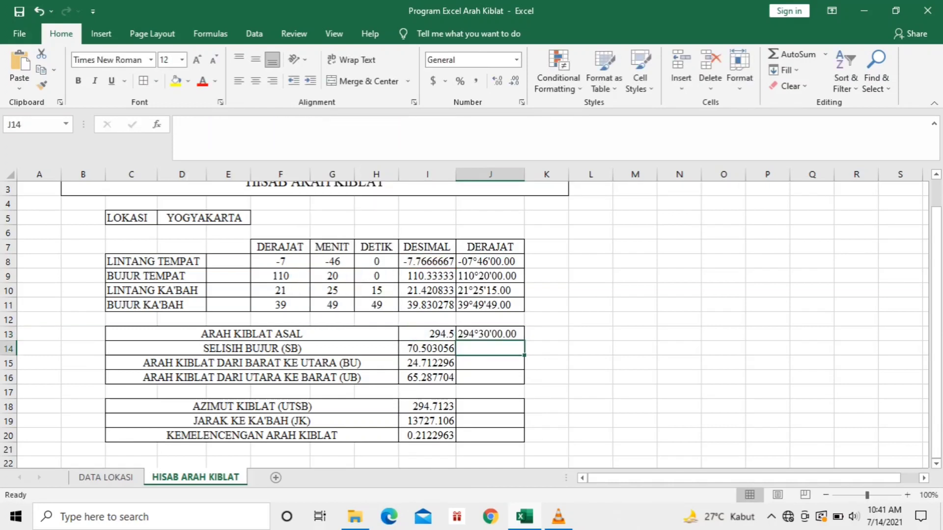
{"action": "left_click", "coordinate": [490, 334]}
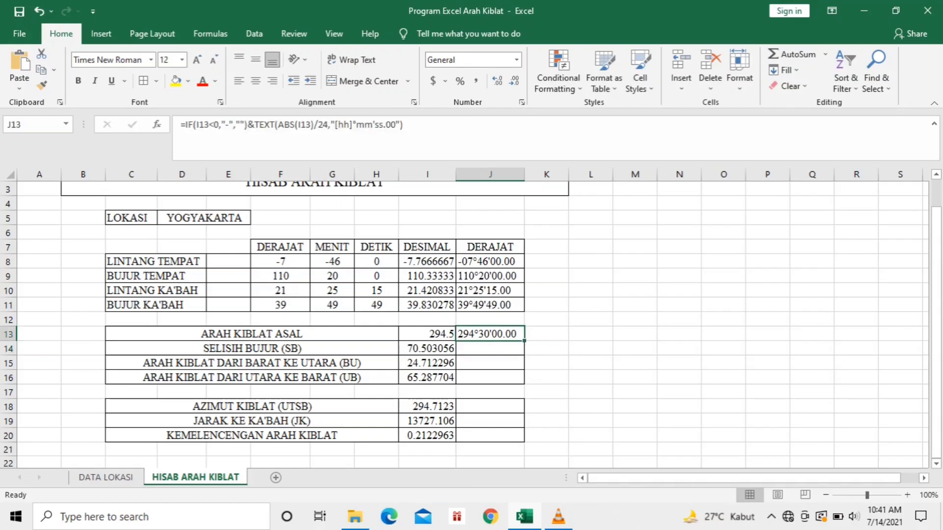
{"action": "left_click_drag", "start_coordinate": [523, 341], "coordinate": [521, 379]}
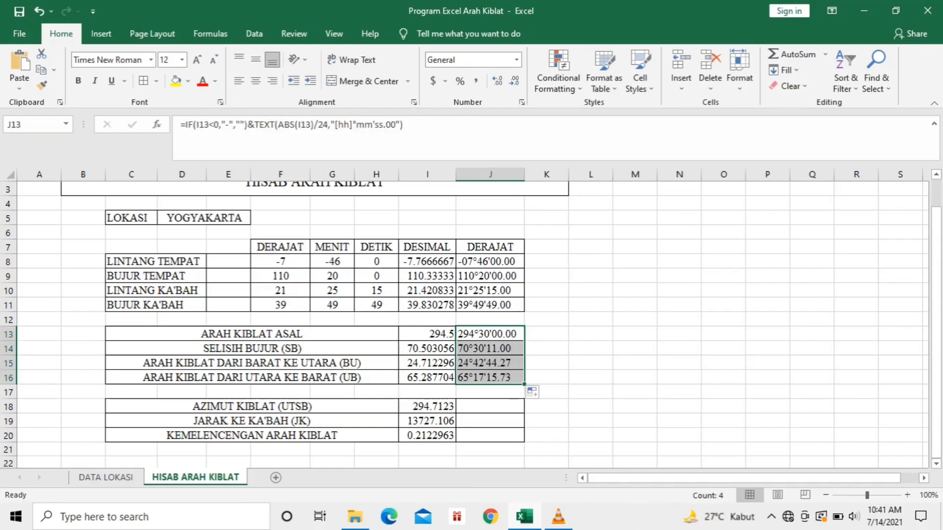
Step: Paste the copied degree formula into the AZIMUT KIBLAT (UTSB) cell J18 and change both I8 references to I18
{"action": "left_click", "coordinate": [490, 406]}
{"action": "type", "text": "=IF(I8<0,\"-\",\"\")&TEXT(ABS(I8)/24,\"[hh]°mm'ss.00\")"}
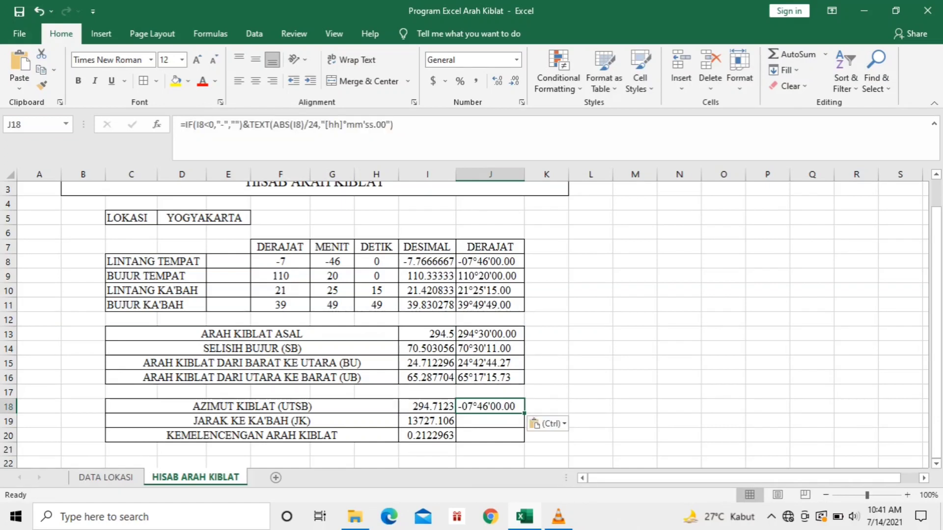
{"action": "left_click", "coordinate": [204, 124]}
{"action": "key", "text": "BackSpace"}
{"action": "key", "text": "BackSpace"}
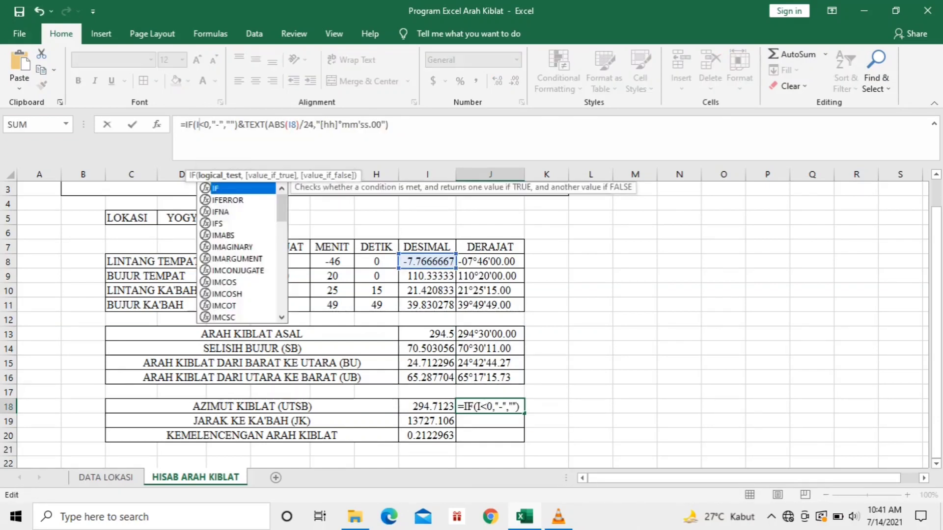
{"action": "left_click", "coordinate": [426, 407]}
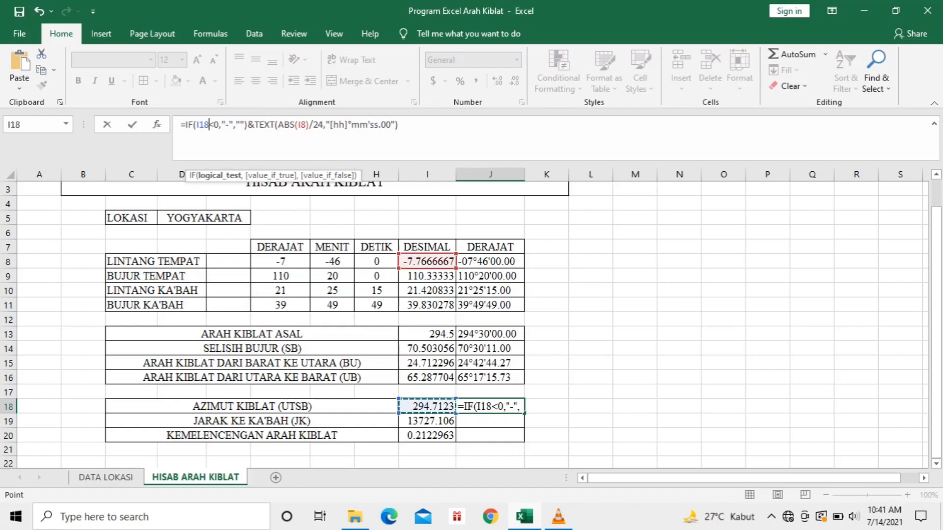
{"action": "left_click", "coordinate": [305, 125]}
{"action": "key", "text": "BackSpace"}
{"action": "key", "text": "BackSpace"}
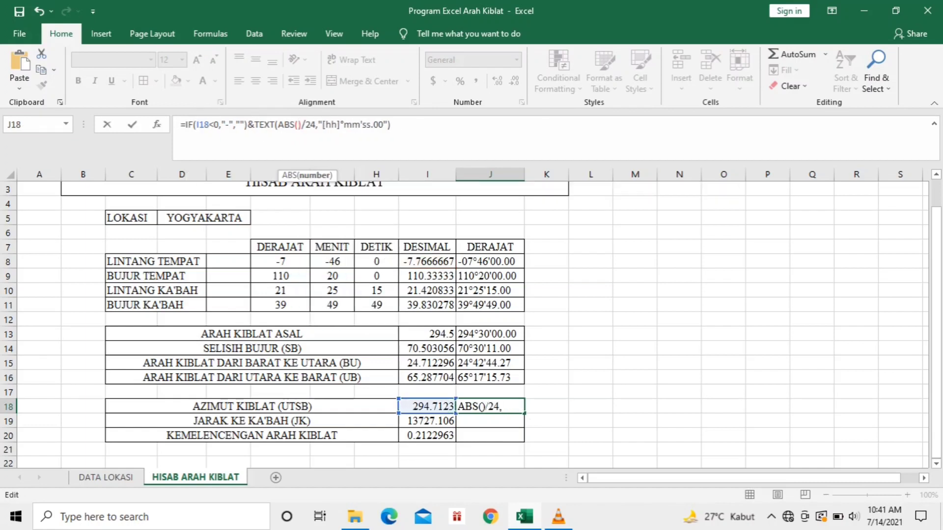
{"action": "left_click", "coordinate": [426, 406]}
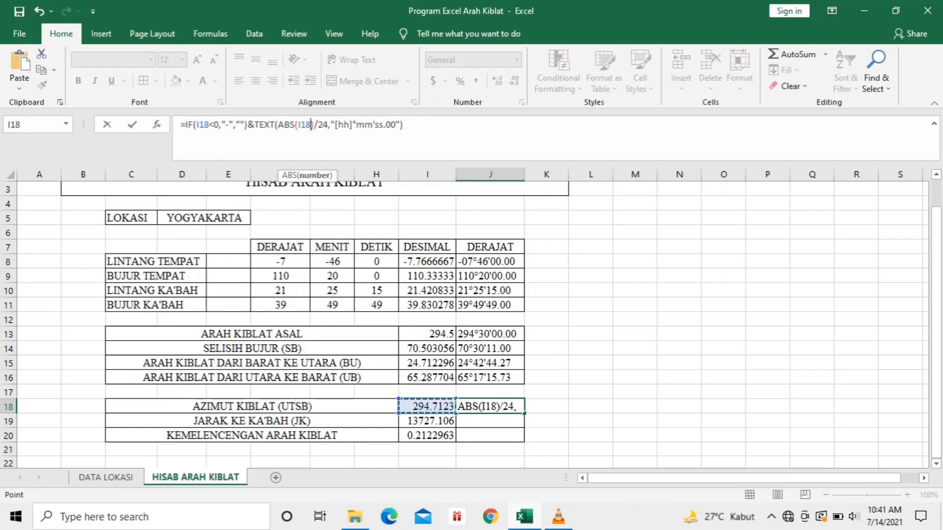
{"action": "key", "text": "Return"}
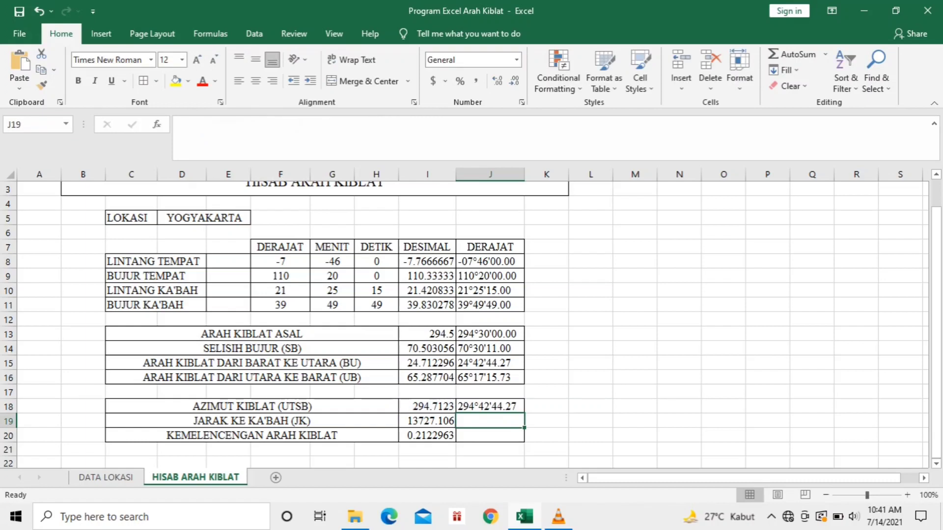
Step: Format cell J19 as Number with 3 decimal places, the 1000 separator and red unsigned negative numbers
{"action": "right_click", "coordinate": [479, 425]}
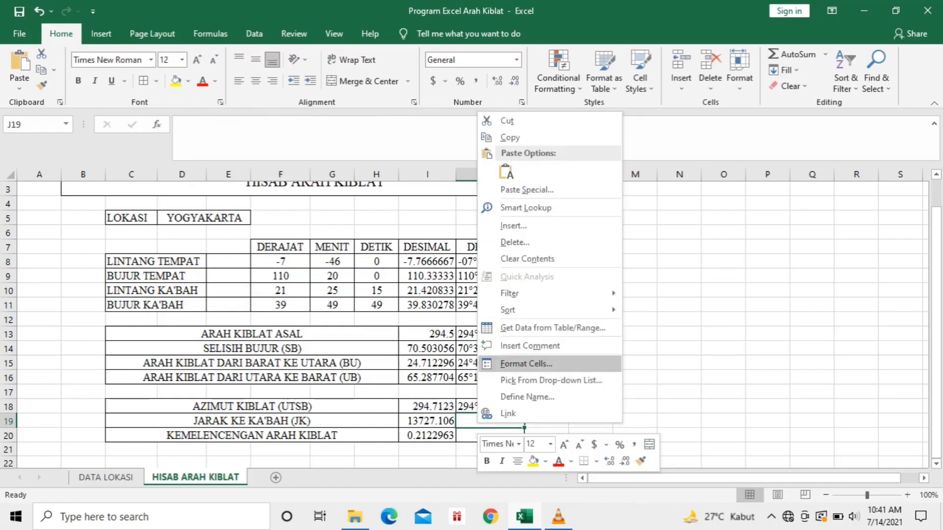
{"action": "left_click", "coordinate": [525, 364]}
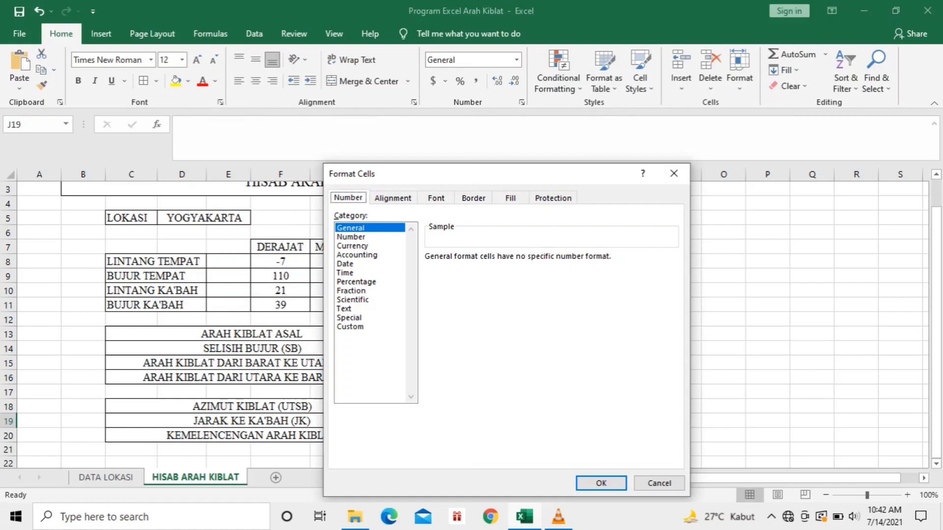
{"action": "left_click", "coordinate": [351, 236]}
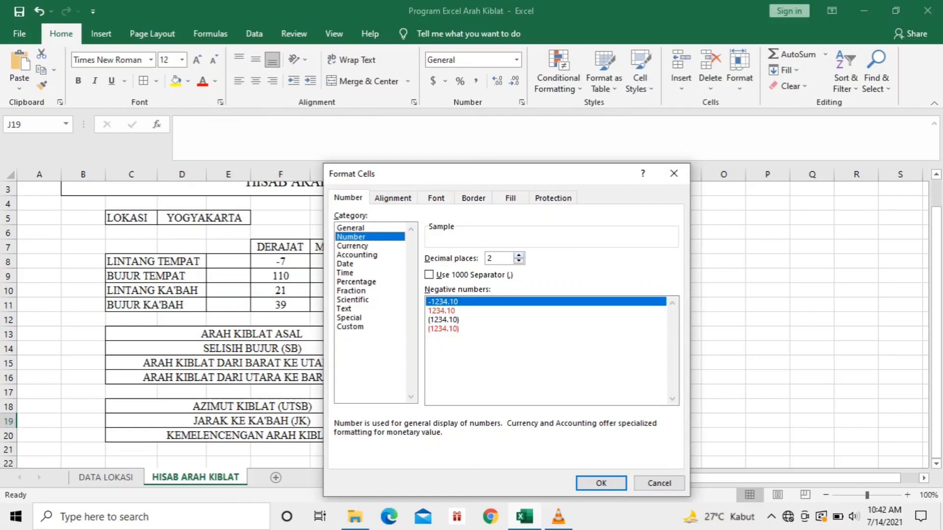
{"action": "type", "text": "3"}
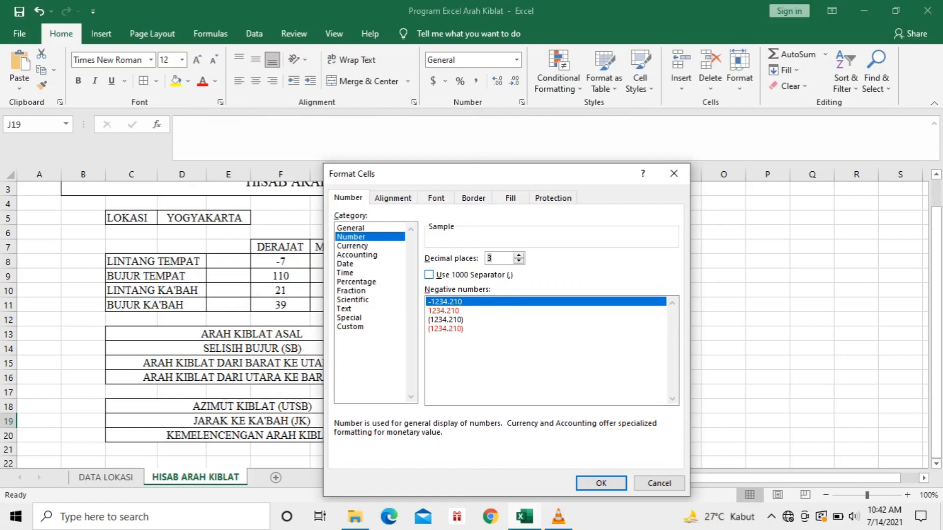
{"action": "key", "text": "alt+u"}
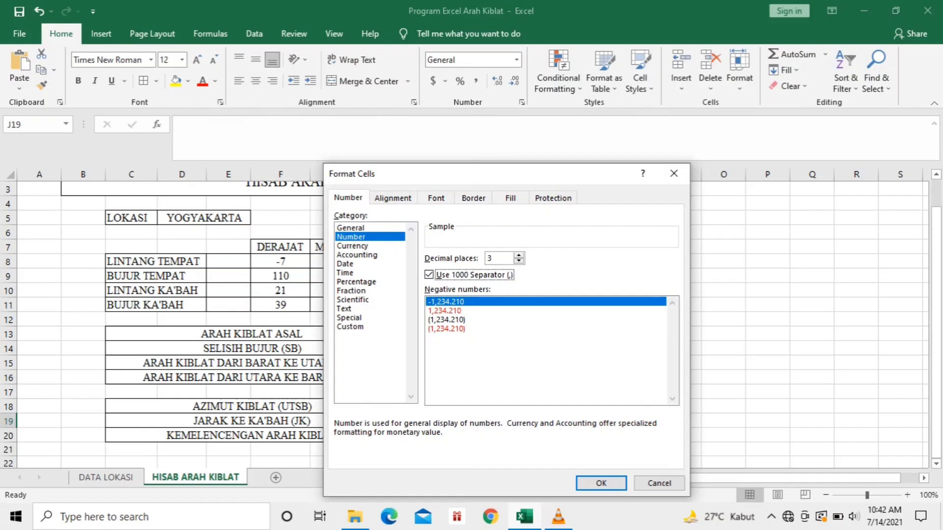
{"action": "left_click", "coordinate": [545, 311]}
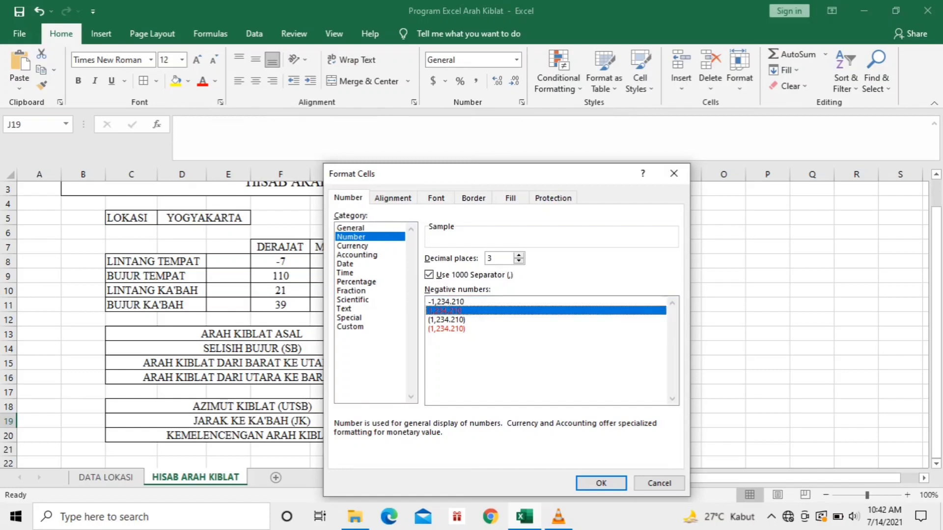
{"action": "key", "text": "Return"}
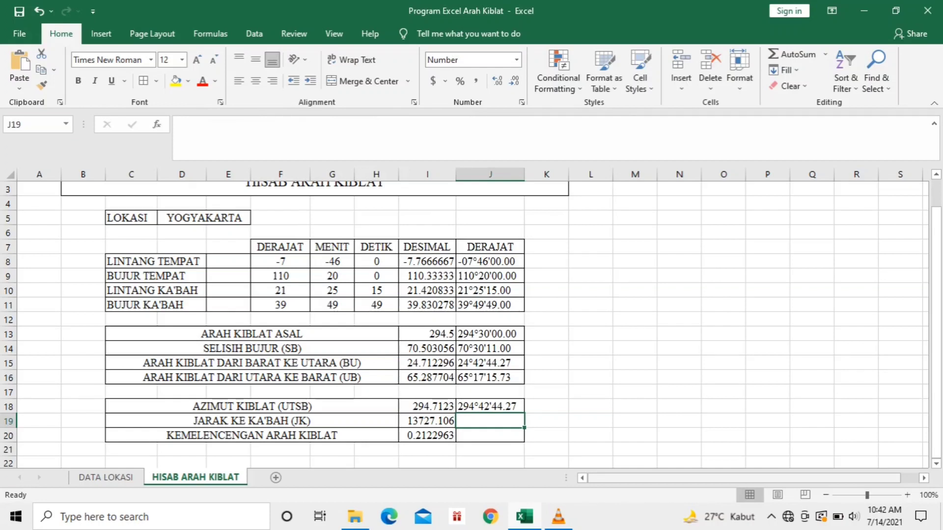
Step: Enter a formula in the JARAK KE KA'BAH (JK) cell J19 that references I19
{"action": "type", "text": "="}
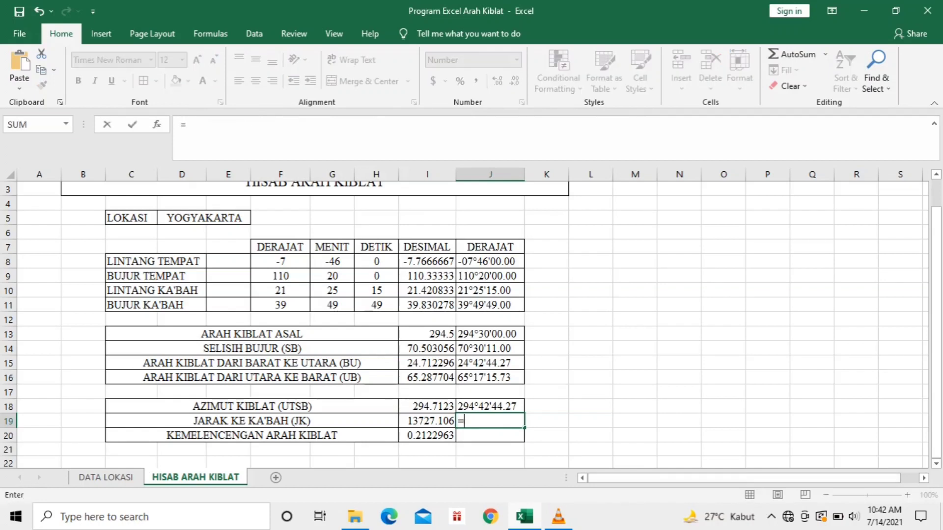
{"action": "key", "text": "Left"}
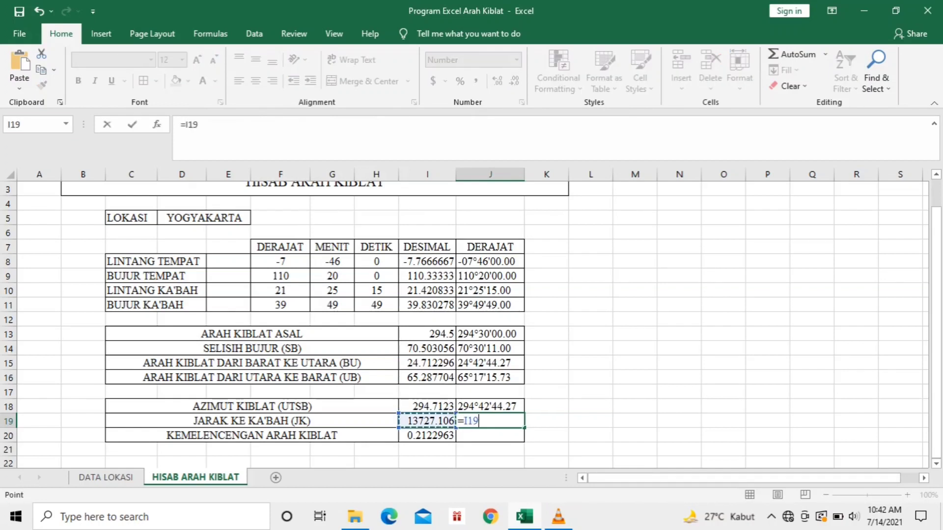
{"action": "key", "text": "Return"}
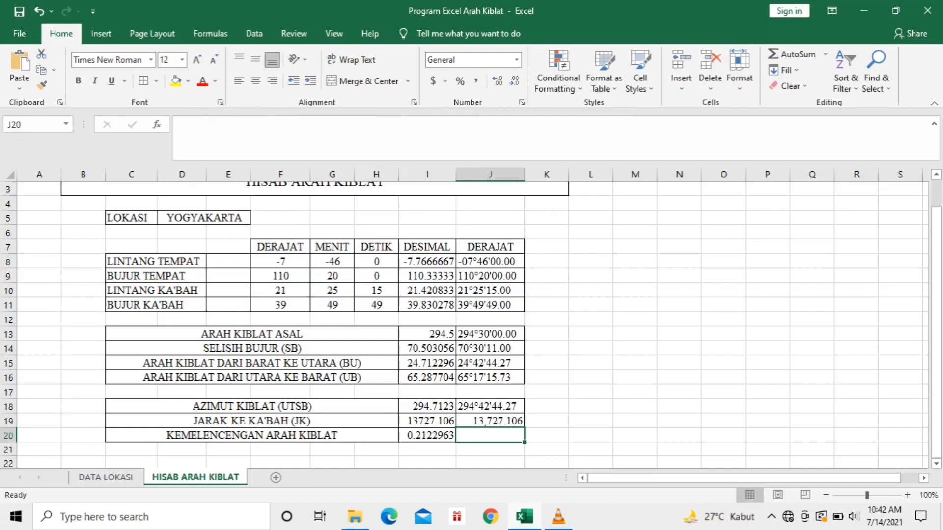
Step: Paste the copied degree formula into the KEMELENCENGAN ARAH KIBLAT cell J20 and change both I8 references to I20
{"action": "key", "text": "ctrl+v"}
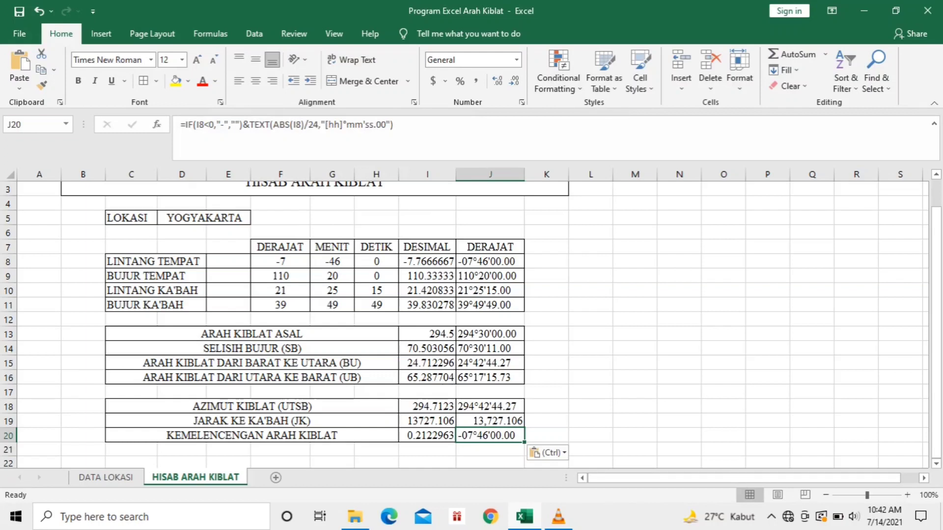
{"action": "left_click", "coordinate": [199, 125]}
{"action": "key", "text": "Delete"}
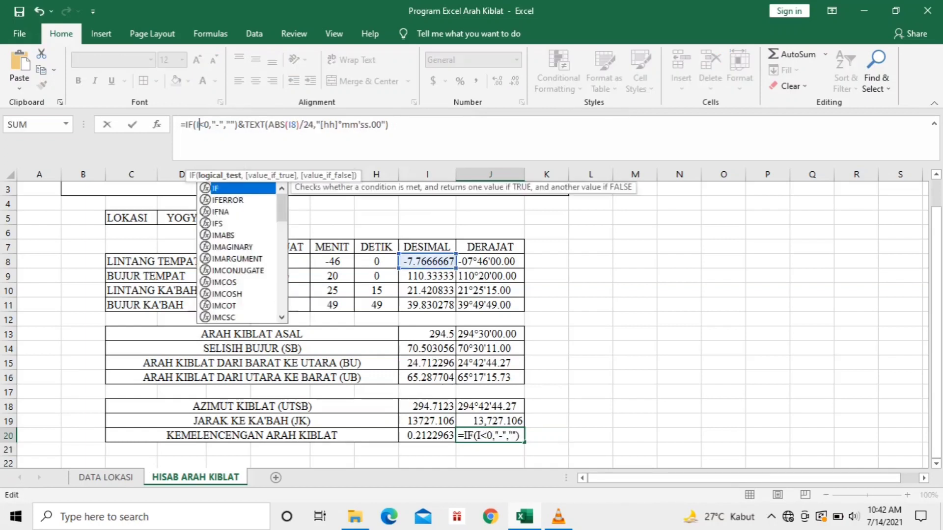
{"action": "key", "text": "BackSpace"}
{"action": "left_click", "coordinate": [427, 435]}
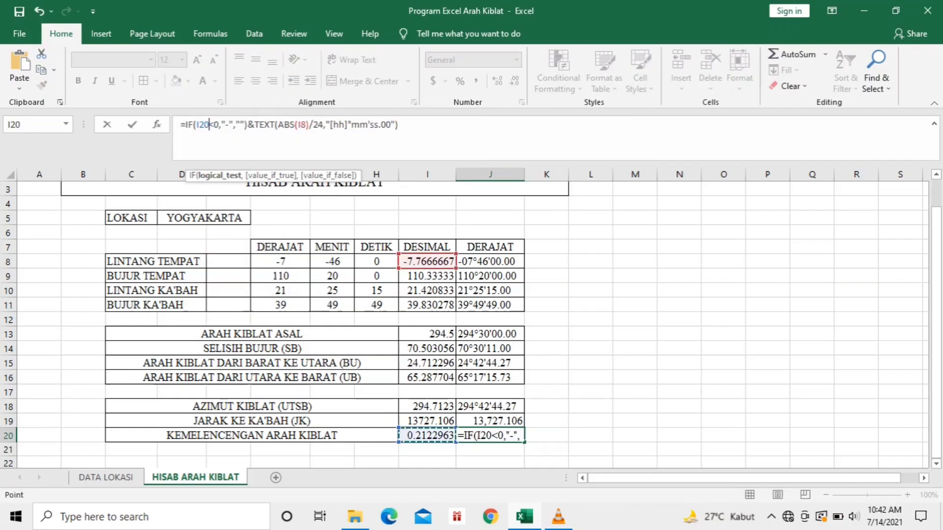
{"action": "left_click", "coordinate": [300, 124]}
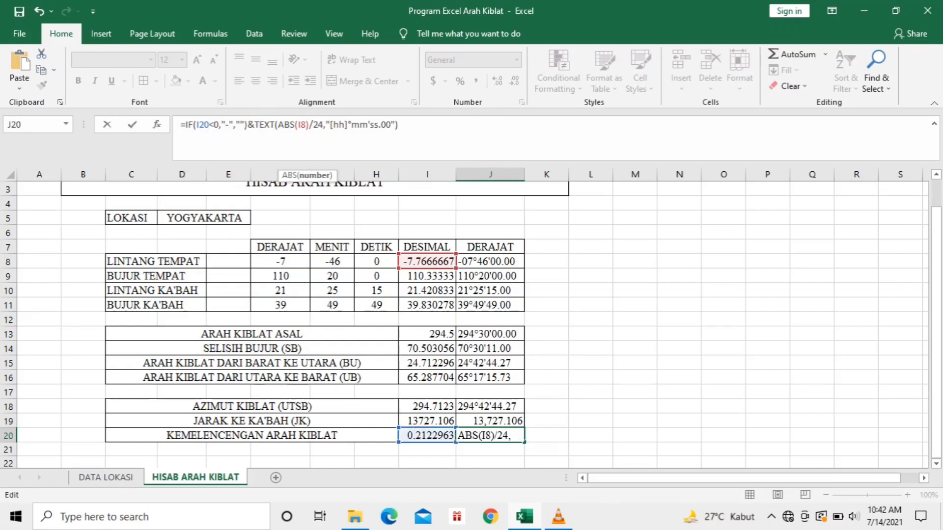
{"action": "key", "text": "Delete"}
{"action": "key", "text": "BackSpace"}
{"action": "key", "text": "BackSpace"}
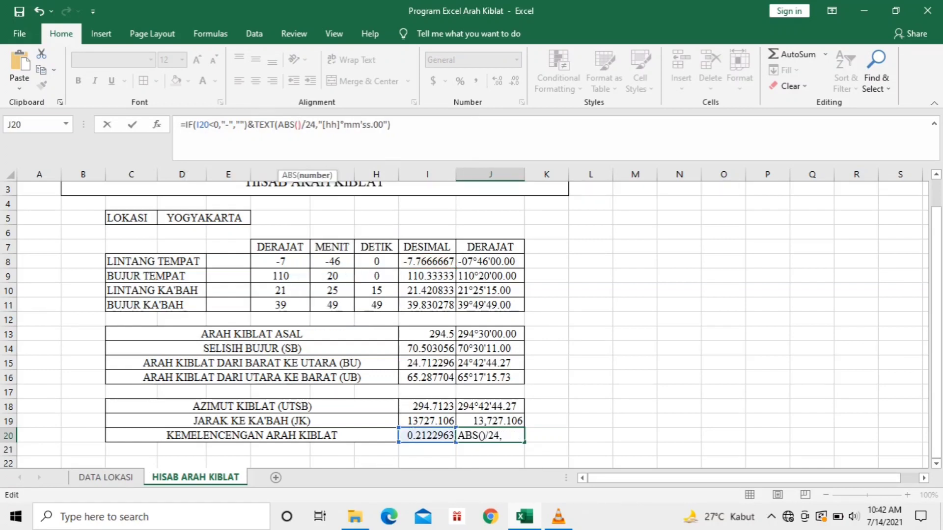
{"action": "left_click", "coordinate": [427, 435]}
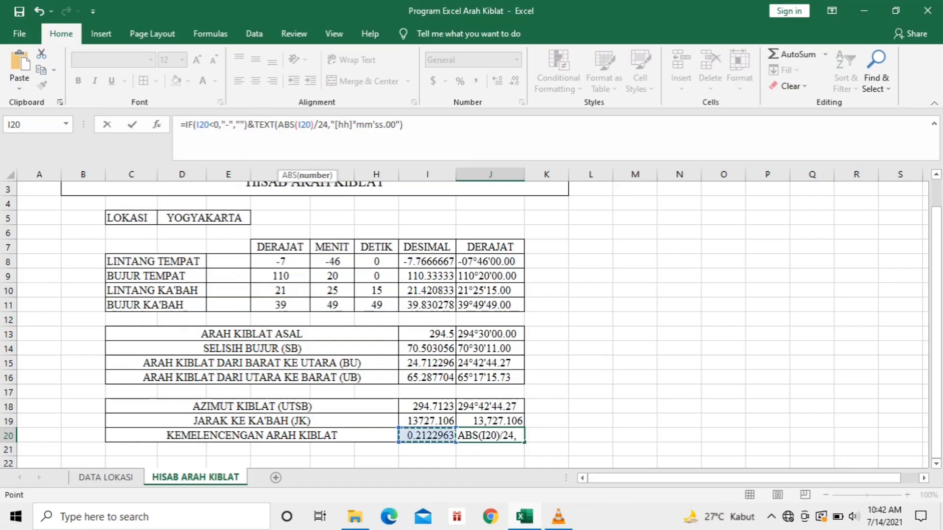
{"action": "key", "text": "Return"}
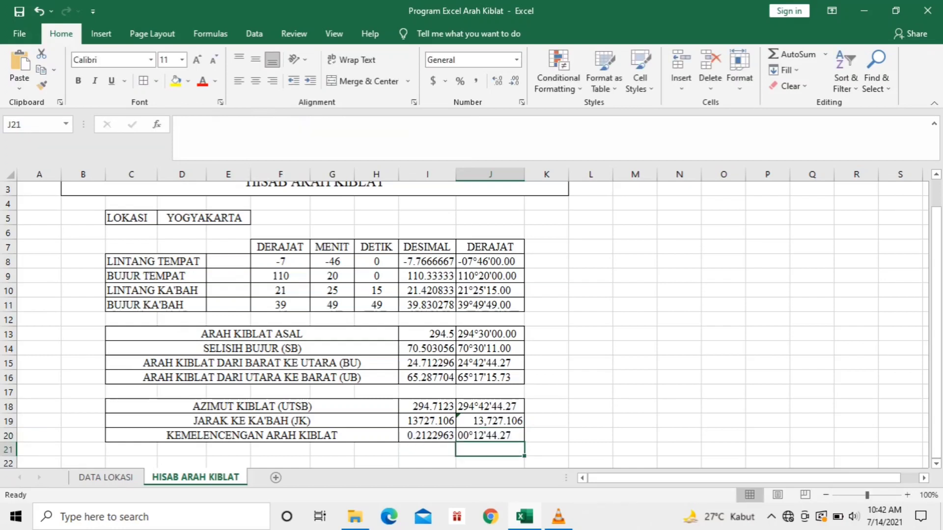
Step: Centre the DERAJAT results in J8:J20 horizontally
{"action": "left_click_drag", "start_coordinate": [490, 261], "coordinate": [490, 436]}
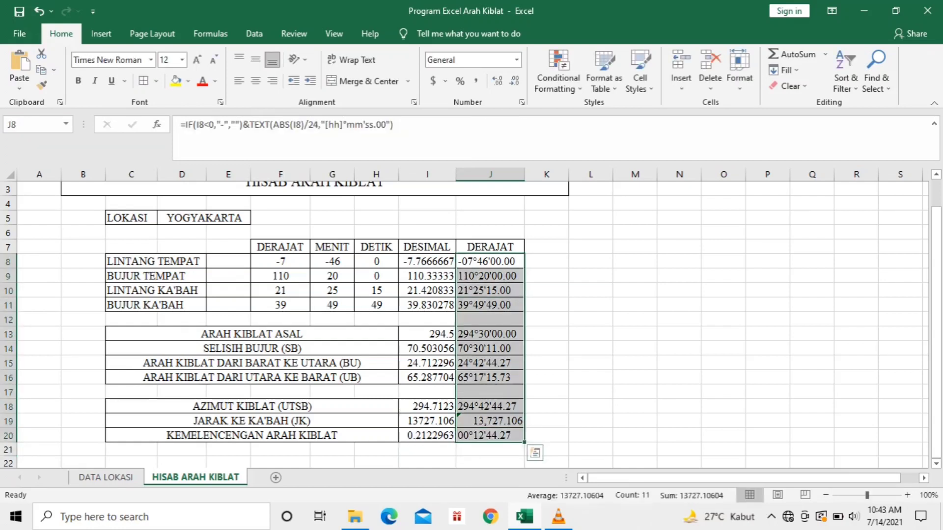
{"action": "left_click", "coordinate": [590, 290]}
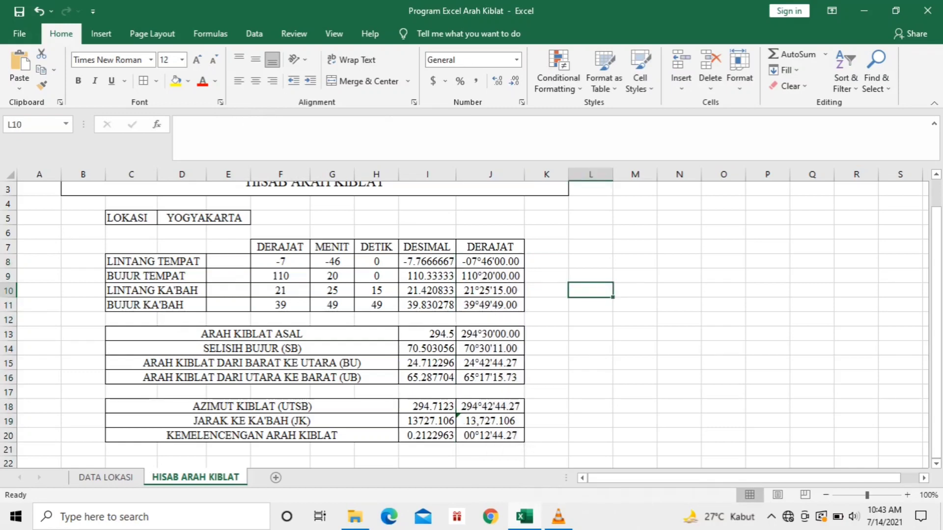
Step: Fill the HISAB ARAH KIBLAT title with standard yellow and the LOKASI label and city cells with standard light blue
{"action": "scroll", "coordinate": [471, 319], "scroll_direction": "up", "scroll_amount": 1}
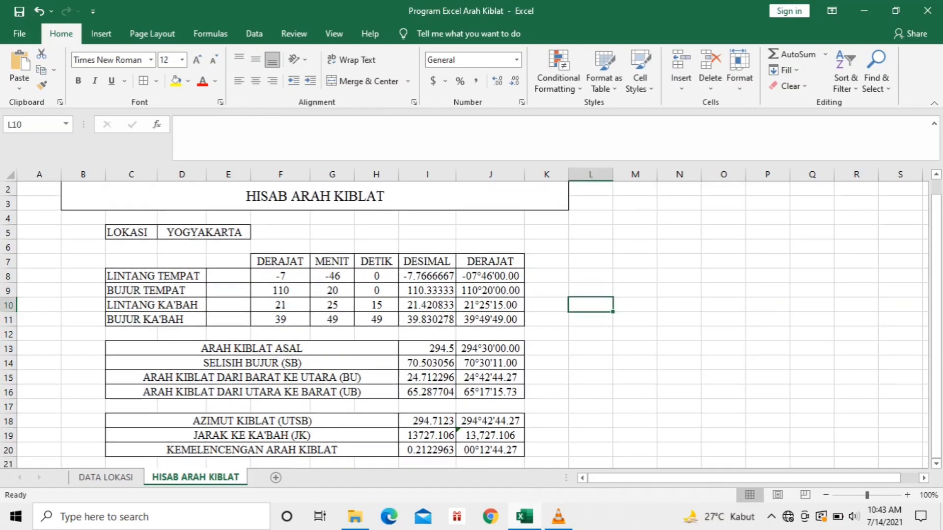
{"action": "left_click", "coordinate": [314, 196]}
{"action": "left_click", "coordinate": [188, 81]}
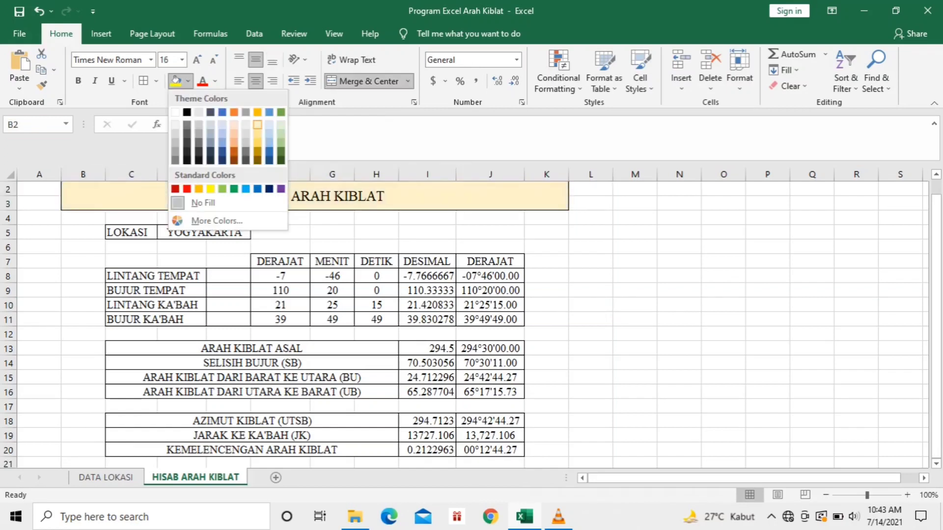
{"action": "left_click", "coordinate": [210, 189]}
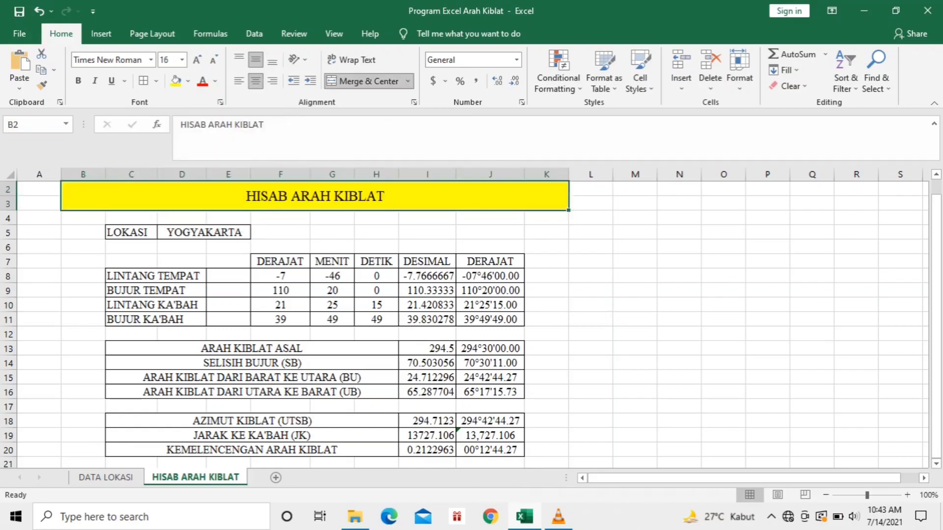
{"action": "left_click_drag", "start_coordinate": [129, 232], "coordinate": [206, 232]}
{"action": "left_click", "coordinate": [188, 81]}
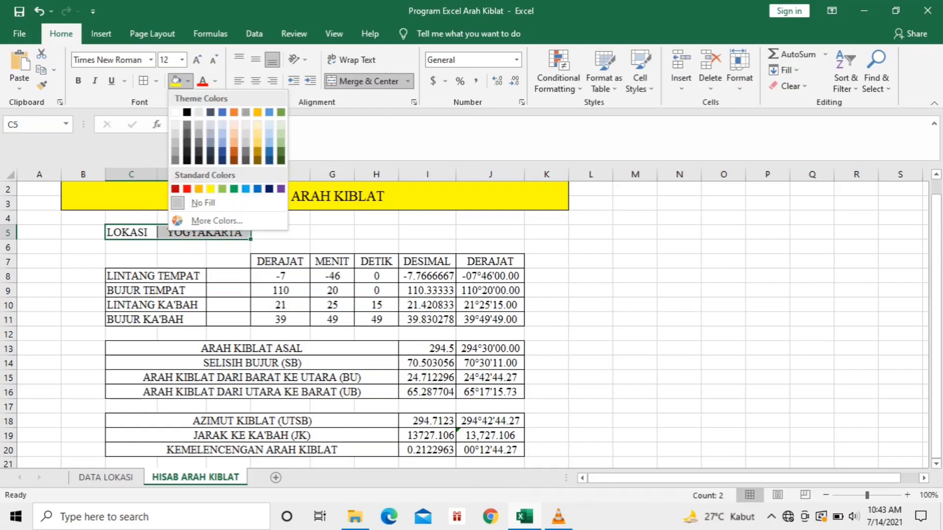
{"action": "left_click", "coordinate": [246, 189]}
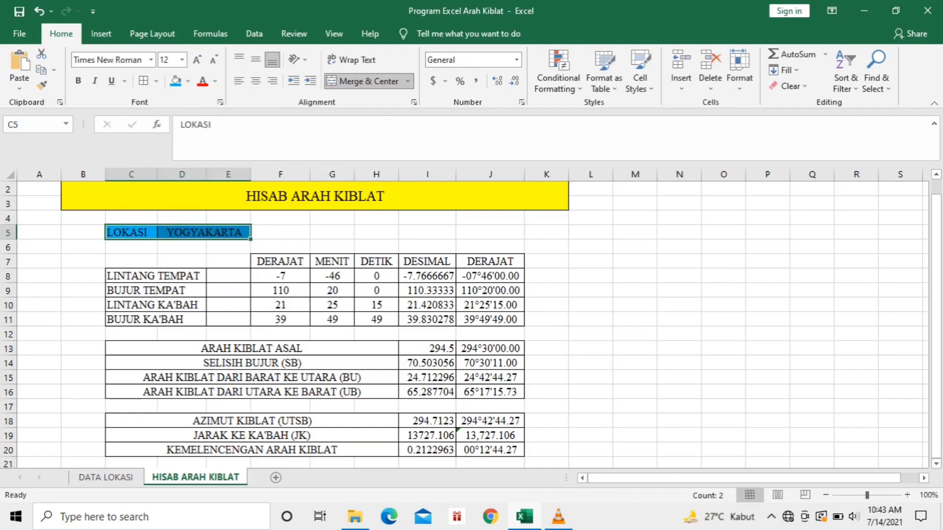
Step: Fill the header cells F7:J7, from DERAJAT to DERAJAT, with the base theme green
{"action": "left_click_drag", "start_coordinate": [281, 262], "coordinate": [490, 261]}
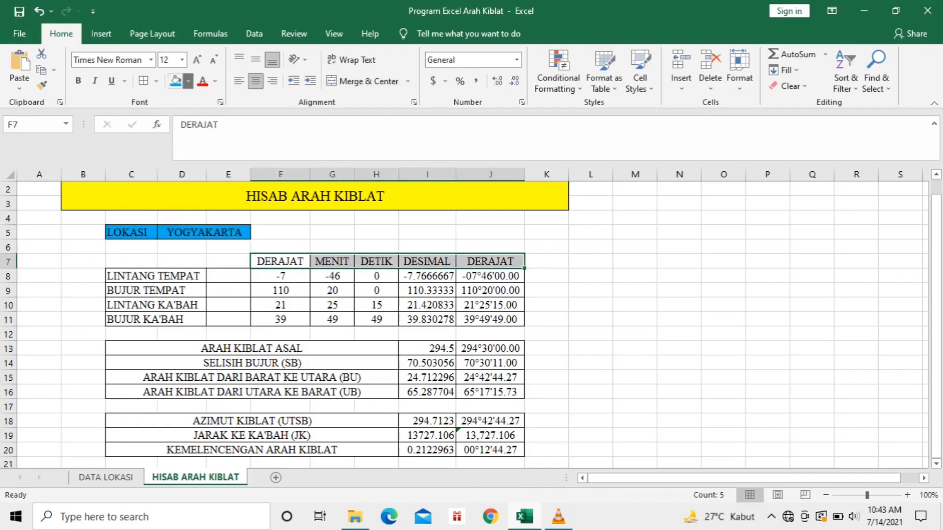
{"action": "left_click", "coordinate": [188, 81]}
{"action": "left_click", "coordinate": [280, 112]}
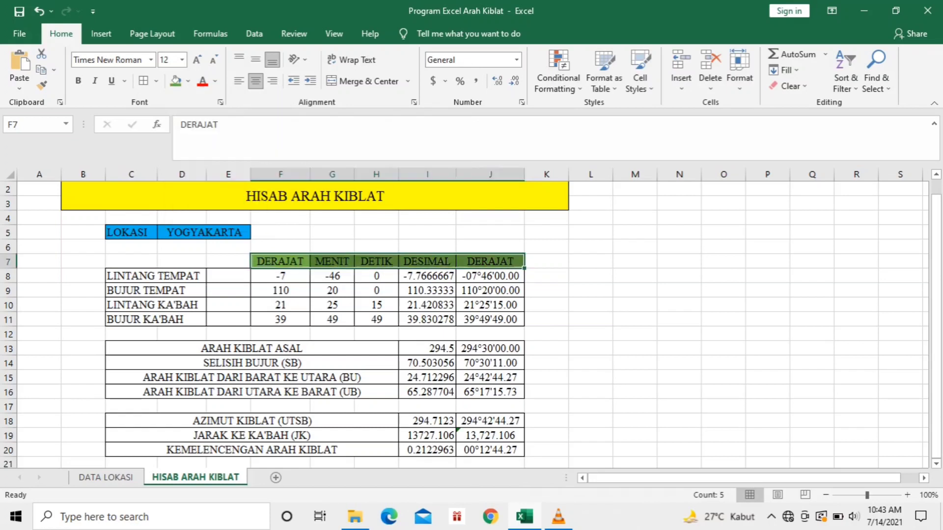
Step: Fill the LINTANG TEMPAT row with the lightest theme green and the BUJUR TEMPAT row with the next darker green, columns C to J
{"action": "left_click_drag", "start_coordinate": [148, 276], "coordinate": [490, 290]}
{"action": "left_click_drag", "start_coordinate": [147, 276], "coordinate": [490, 276]}
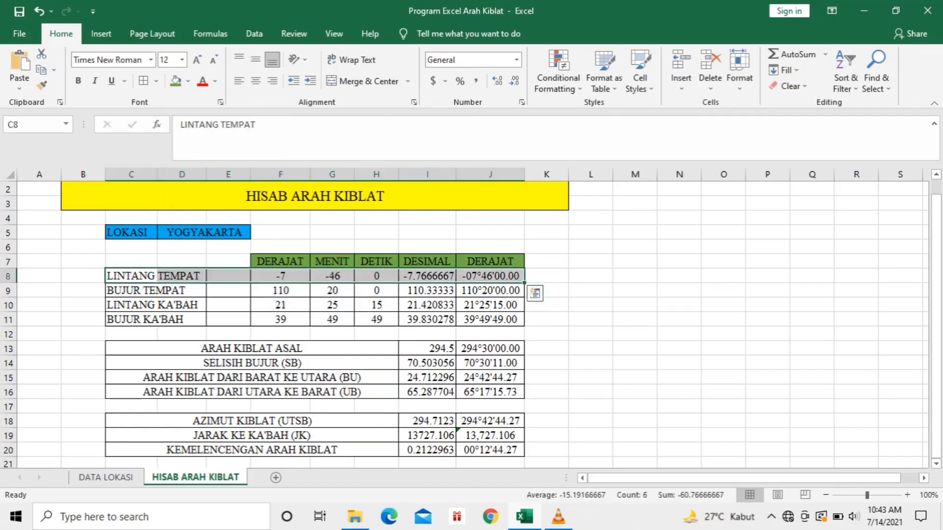
{"action": "left_click", "coordinate": [188, 81]}
{"action": "left_click", "coordinate": [280, 132]}
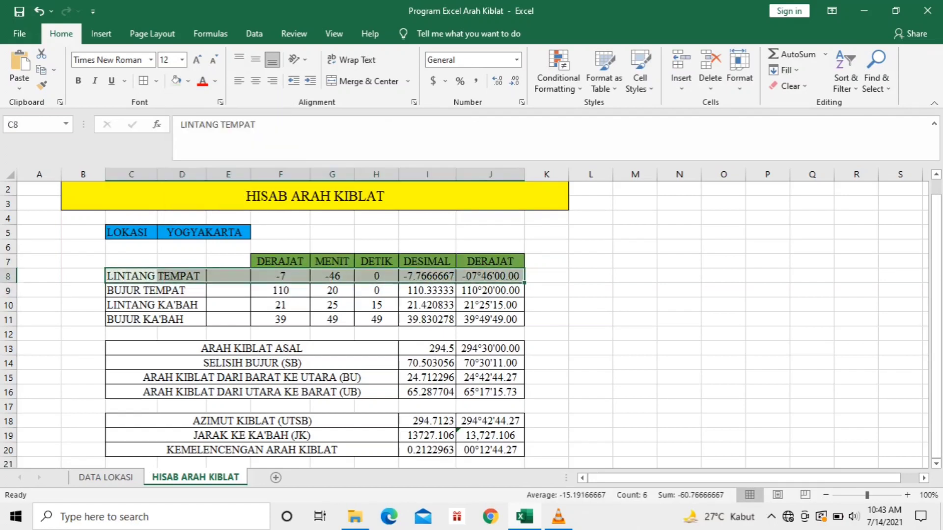
{"action": "left_click_drag", "start_coordinate": [147, 291], "coordinate": [490, 290]}
{"action": "left_click", "coordinate": [188, 81]}
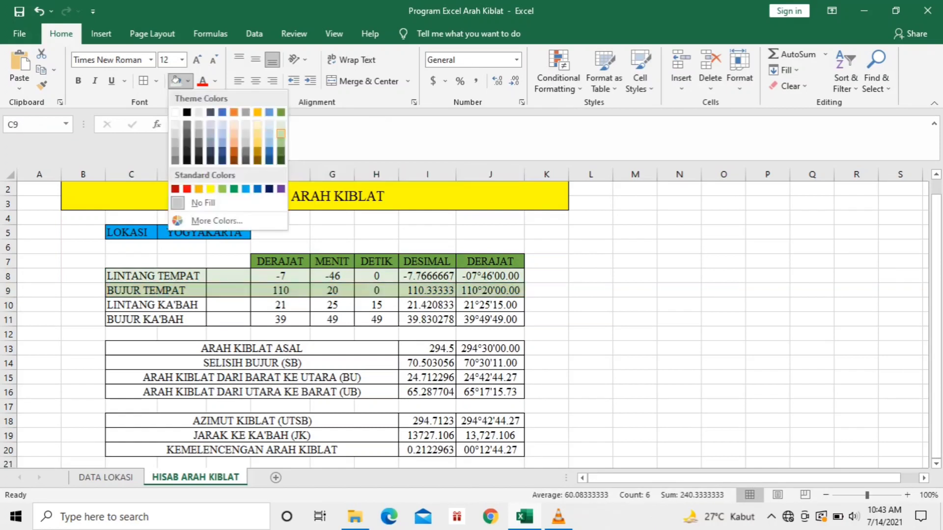
{"action": "left_click", "coordinate": [281, 132]}
Step: Fill the LINTANG KA'BAH row with medium theme green and the BUJUR KA'BAH row with dark green, columns C to J
{"action": "left_click_drag", "start_coordinate": [147, 305], "coordinate": [490, 305]}
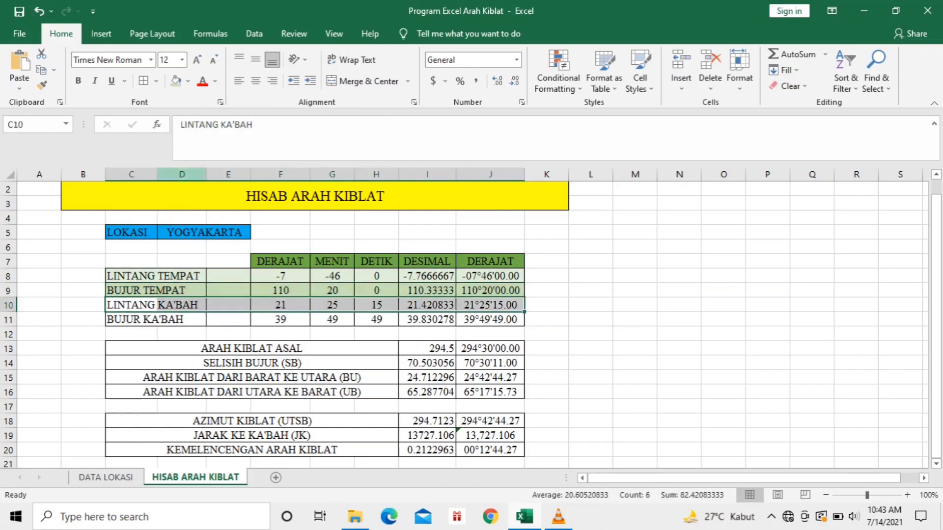
{"action": "left_click", "coordinate": [188, 81]}
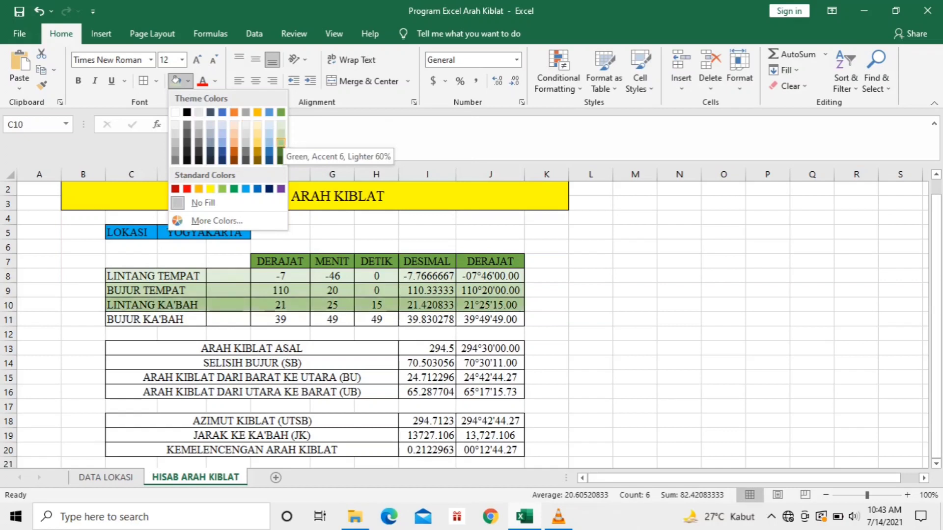
{"action": "left_click", "coordinate": [280, 142]}
{"action": "left_click_drag", "start_coordinate": [147, 320], "coordinate": [490, 320]}
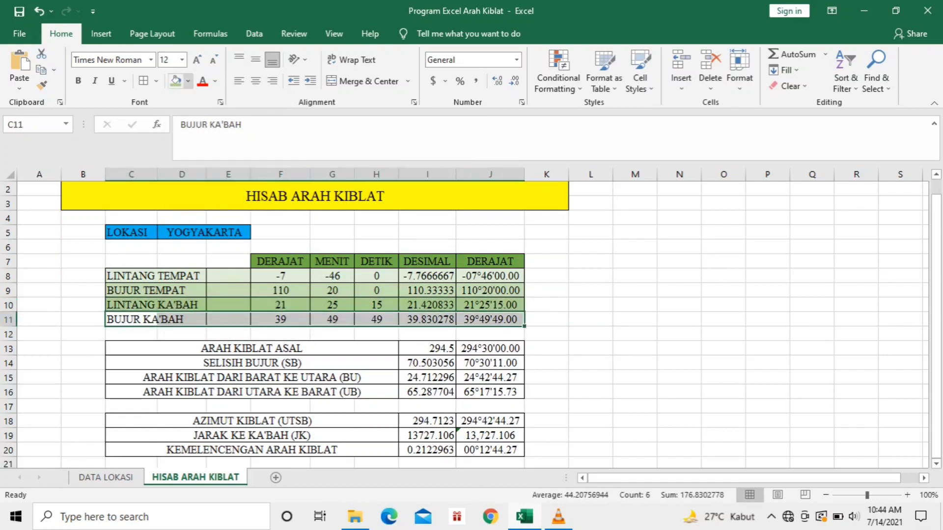
{"action": "left_click", "coordinate": [188, 81]}
{"action": "left_click", "coordinate": [281, 152]}
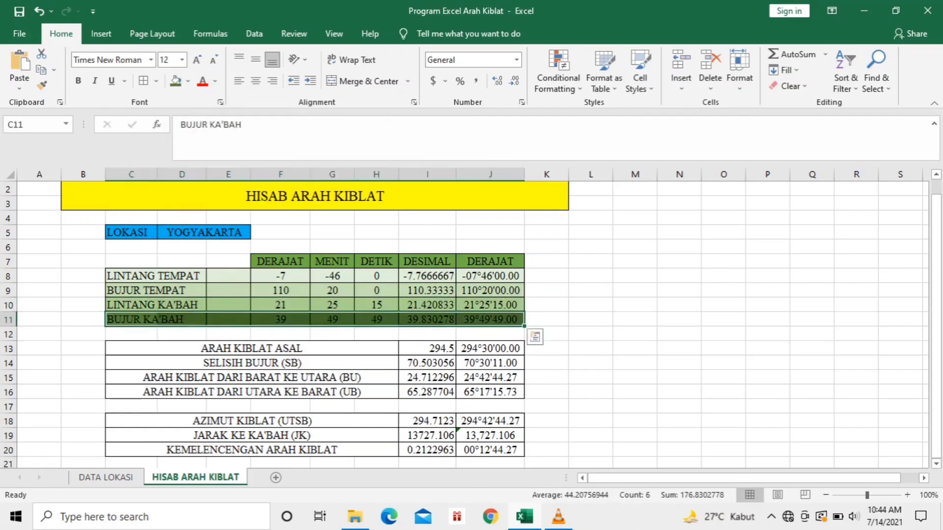
{"action": "left_click", "coordinate": [427, 291]}
Step: Fill the ARAH KIBLAT ASAL row with the base theme blue and the SELISIH BUJUR (SB) row with the lightest blue
{"action": "left_click_drag", "start_coordinate": [148, 348], "coordinate": [490, 348]}
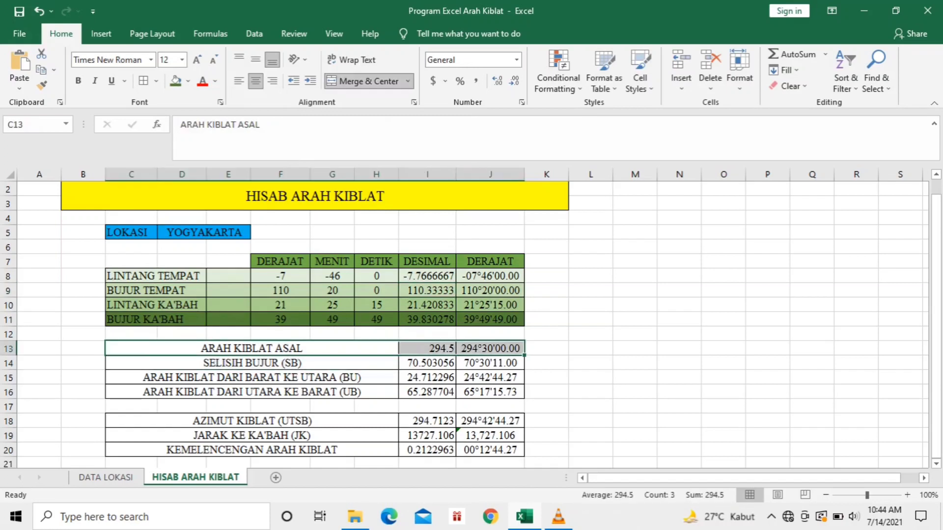
{"action": "left_click", "coordinate": [188, 81]}
{"action": "left_click", "coordinate": [269, 112]}
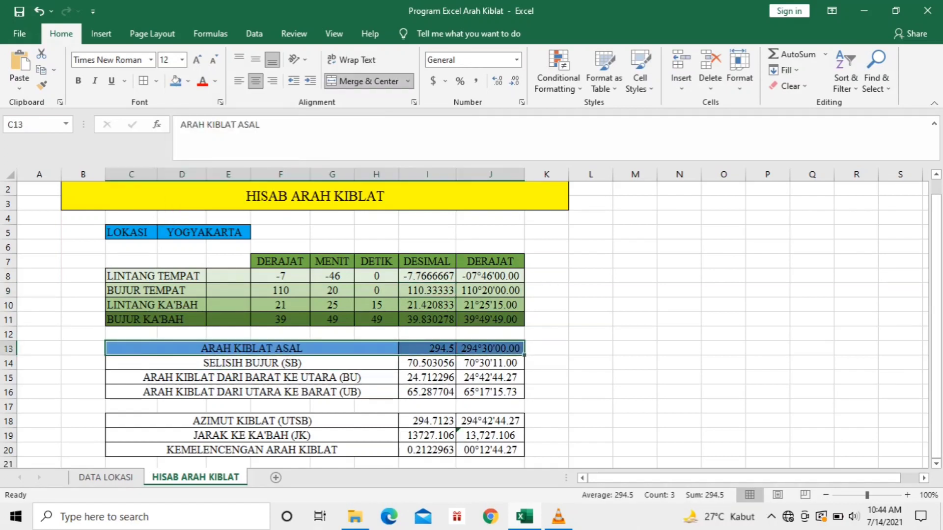
{"action": "left_click_drag", "start_coordinate": [147, 363], "coordinate": [490, 363]}
{"action": "left_click", "coordinate": [188, 81]}
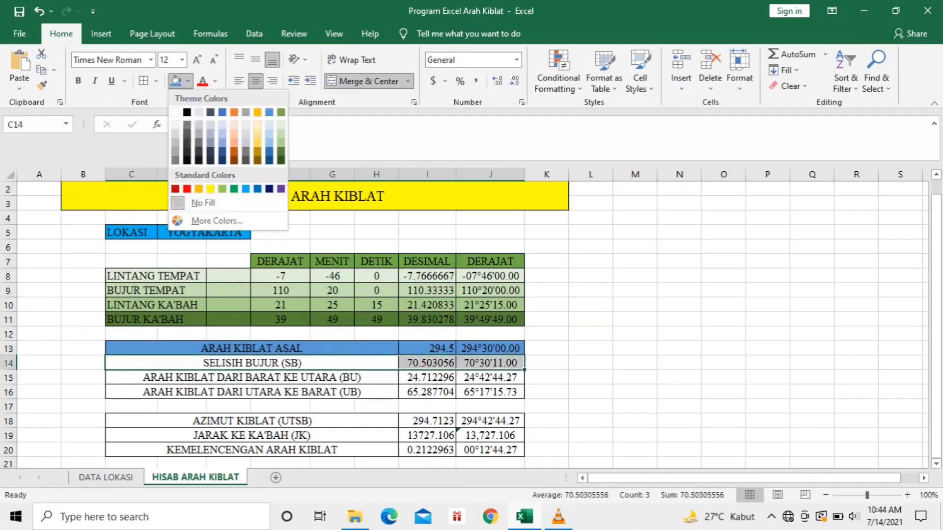
{"action": "left_click", "coordinate": [269, 125]}
Step: Fill the ARAH KIBLAT DARI BARAT KE UTARA (BU) row light blue and the DARI UTARA KE BARAT (UB) row dark blue
{"action": "left_click_drag", "start_coordinate": [147, 377], "coordinate": [490, 377]}
{"action": "left_click", "coordinate": [188, 81]}
{"action": "left_click", "coordinate": [269, 125]}
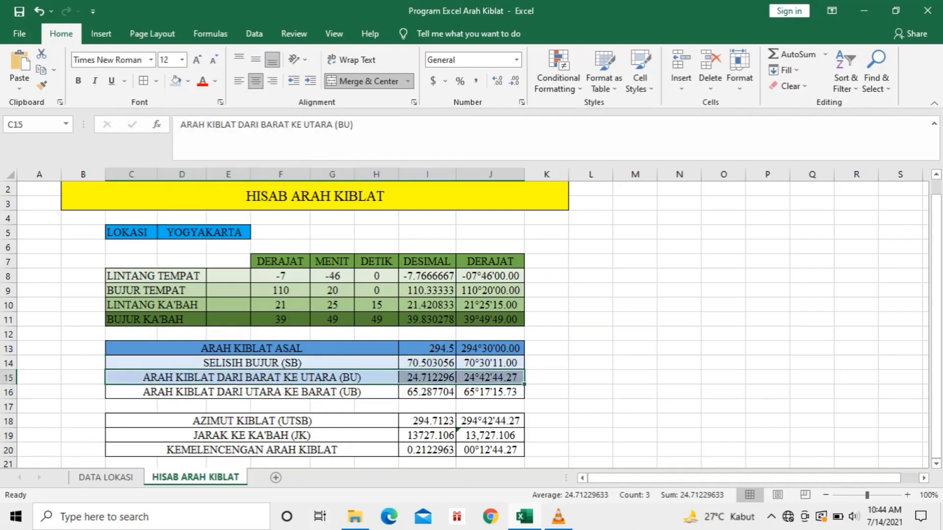
{"action": "left_click", "coordinate": [251, 392]}
{"action": "left_click_drag", "start_coordinate": [252, 392], "coordinate": [490, 392]}
{"action": "left_click", "coordinate": [188, 81]}
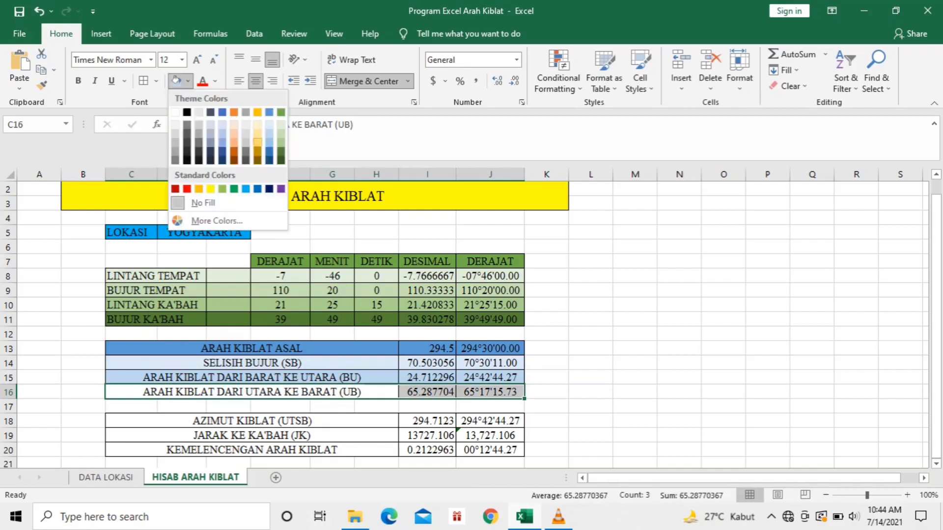
{"action": "left_click", "coordinate": [269, 151]}
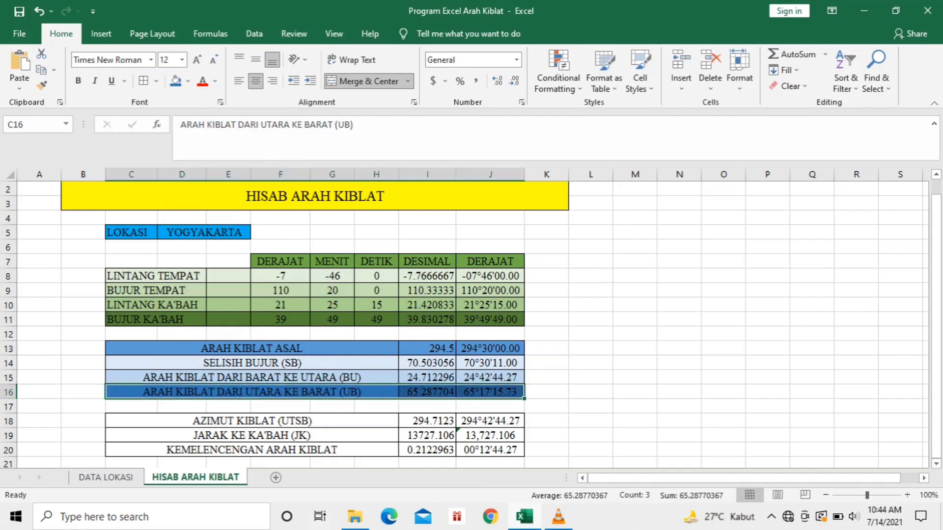
Step: Fill rows 18 to 20 with theme orange shades: base orange for AZIMUT KIBLAT, lightest for JARAK KE KA'BAH, light orange for KEMELENCENGAN ARAH KIBLAT
{"action": "left_click_drag", "start_coordinate": [251, 421], "coordinate": [490, 421]}
{"action": "left_click", "coordinate": [188, 81]}
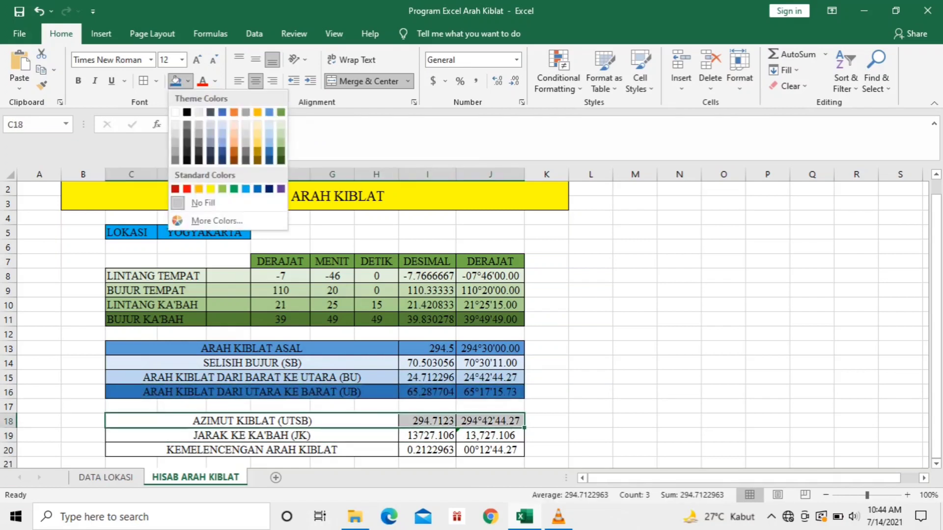
{"action": "left_click", "coordinate": [233, 112]}
{"action": "left_click_drag", "start_coordinate": [251, 436], "coordinate": [490, 435]}
{"action": "left_click", "coordinate": [188, 81]}
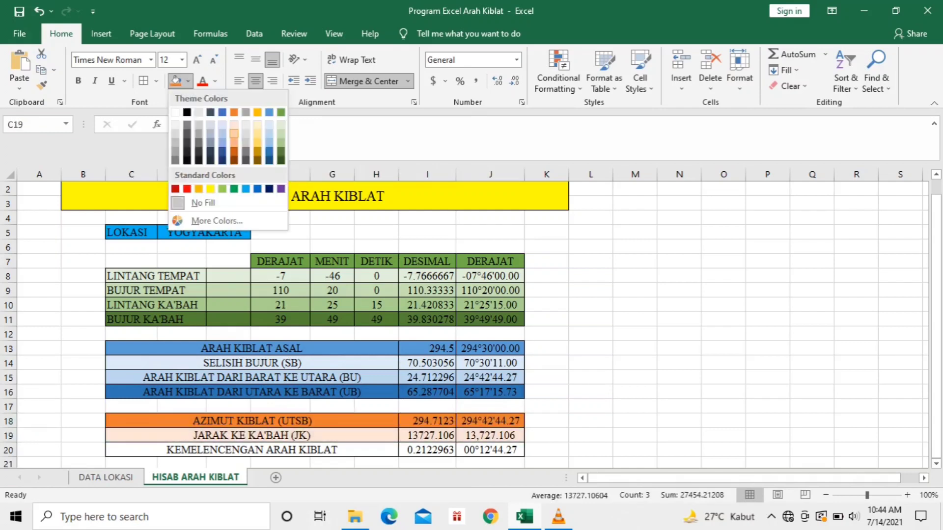
{"action": "left_click", "coordinate": [234, 133]}
{"action": "left_click_drag", "start_coordinate": [251, 449], "coordinate": [490, 449]}
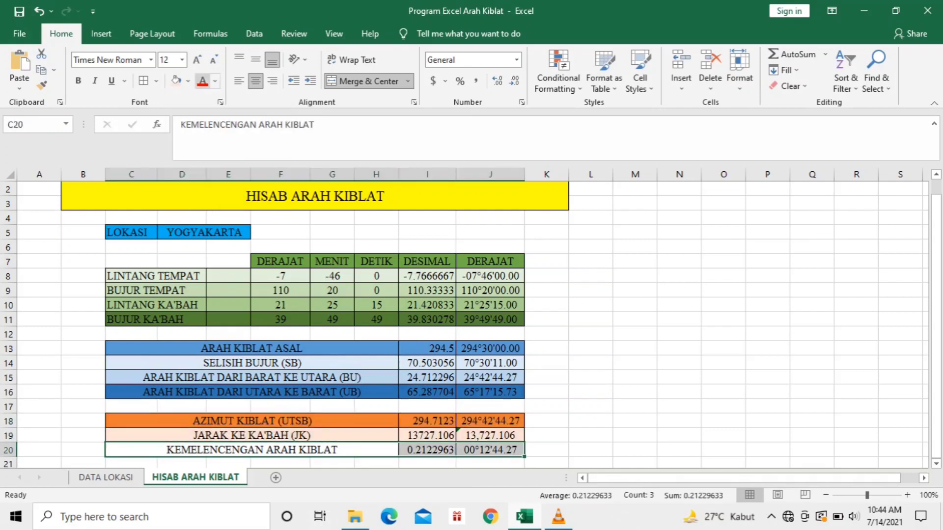
{"action": "left_click", "coordinate": [188, 81]}
{"action": "left_click", "coordinate": [233, 123]}
{"action": "left_click", "coordinate": [591, 290]}
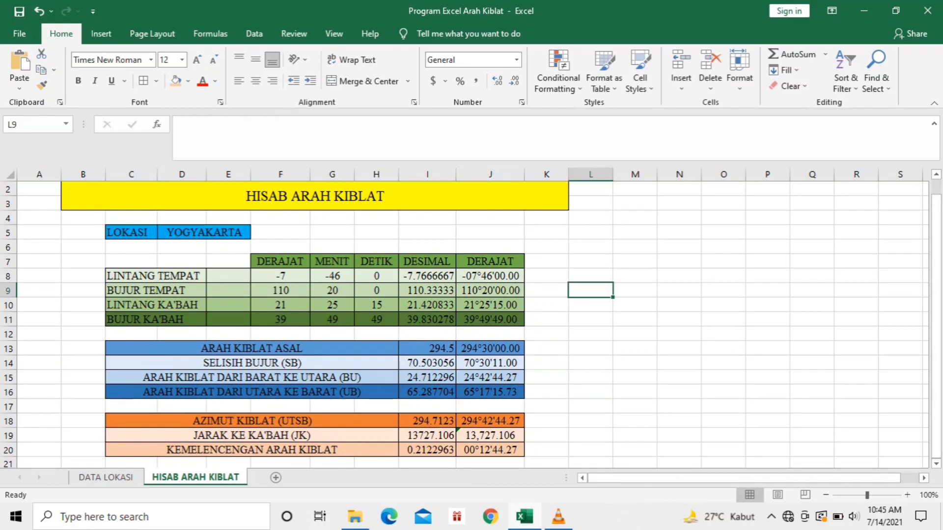
Step: Choose BOJONEGORO as the LOKASI city in D5
{"action": "left_click", "coordinate": [204, 232]}
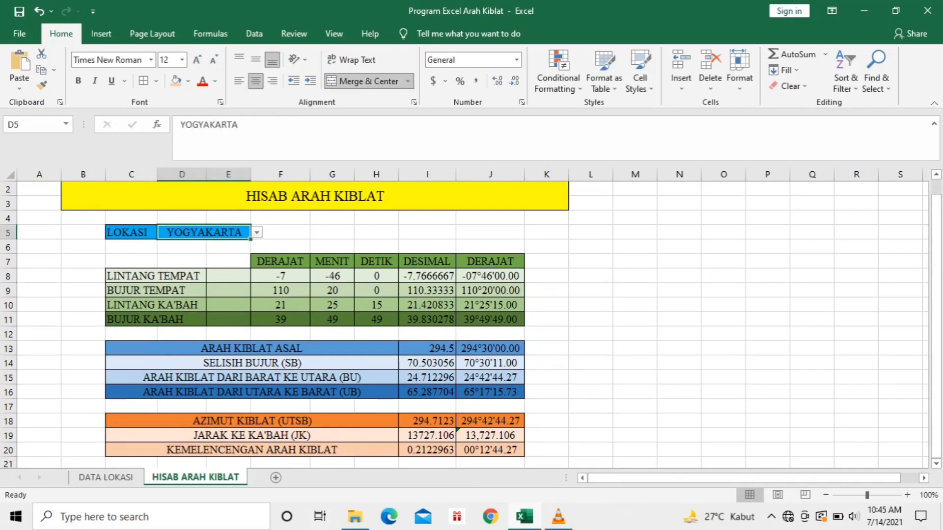
{"action": "key", "text": "alt+Down"}
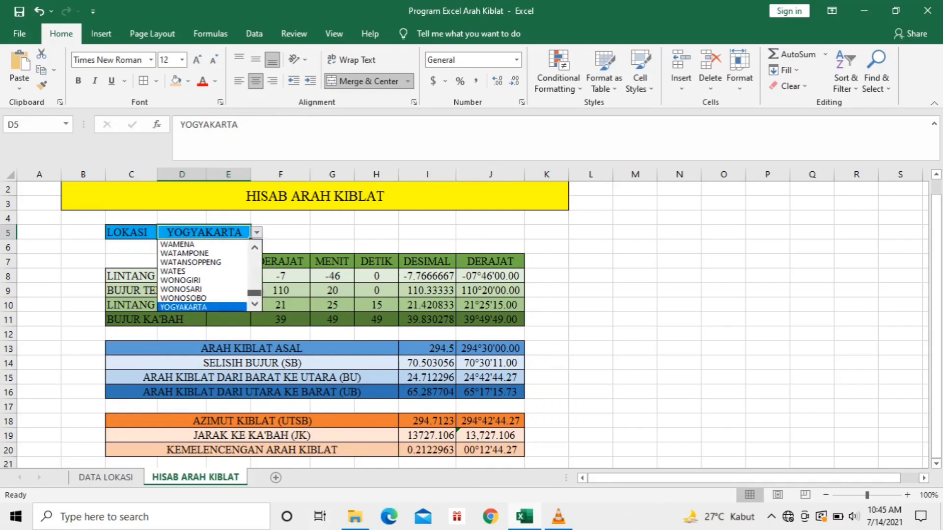
{"action": "scroll", "coordinate": [206, 275], "scroll_direction": "up", "scroll_amount": 20}
{"action": "scroll", "coordinate": [206, 275], "scroll_direction": "up", "scroll_amount": 15}
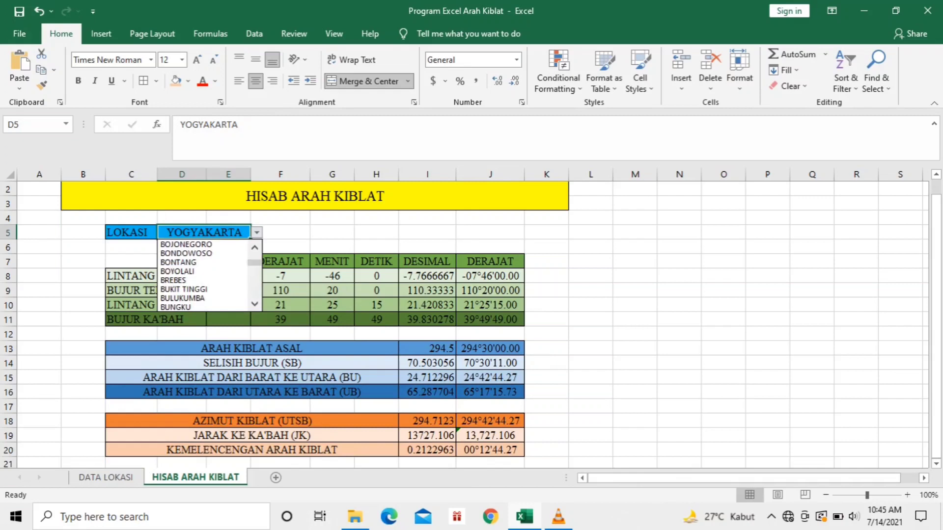
{"action": "left_click", "coordinate": [187, 244]}
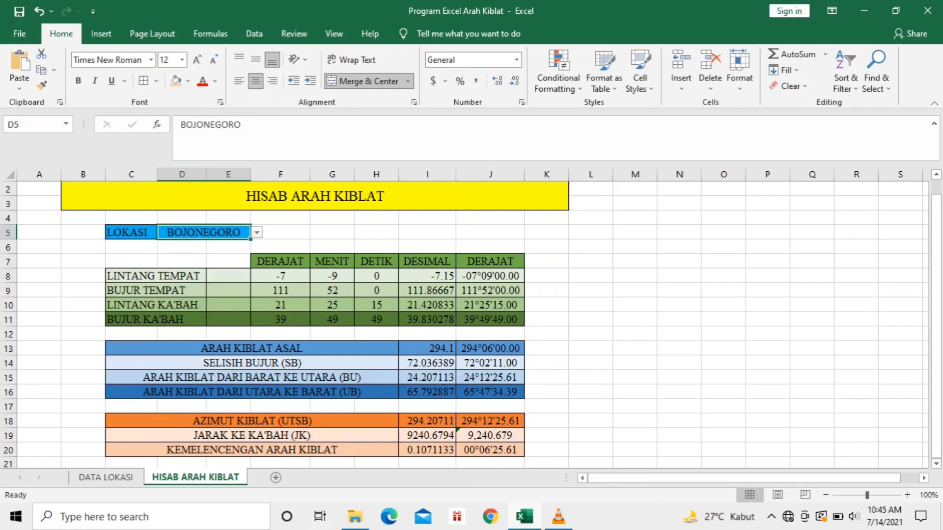